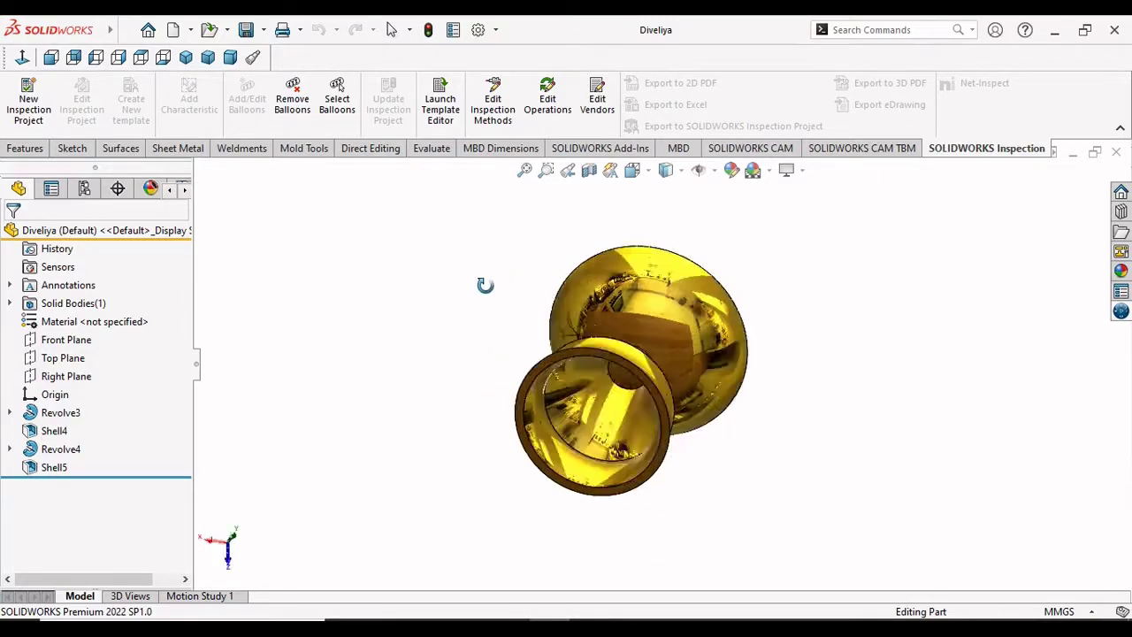
Orbit the finished goblet to inspect its cup, stem and base, then switch to the isometric view.
{"action": "middle_click_drag", "start_coordinate": [486, 283], "coordinate": [549, 234]}
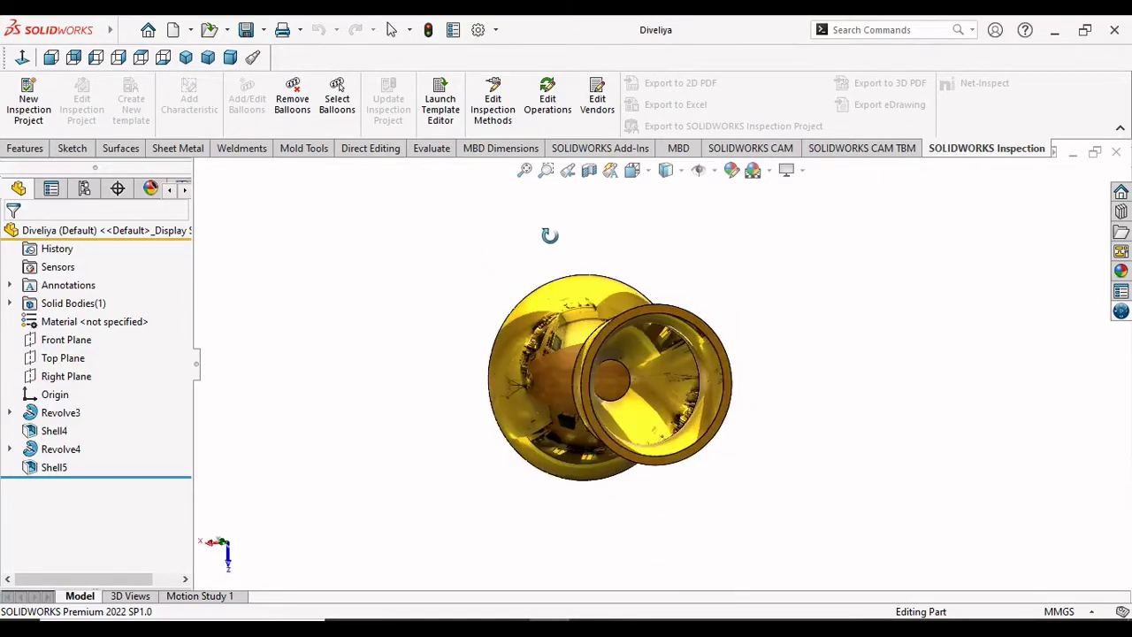
{"action": "mouse_move", "coordinate": [628, 275]}
{"action": "middle_mouse_down"}
{"action": "mouse_move", "coordinate": [498, 336]}
{"action": "mouse_move", "coordinate": [448, 230]}
{"action": "mouse_move", "coordinate": [332, 412]}
{"action": "mouse_move", "coordinate": [525, 566]}
{"action": "mouse_move", "coordinate": [730, 427]}
{"action": "mouse_move", "coordinate": [635, 320]}
{"action": "mouse_move", "coordinate": [480, 227]}
{"action": "mouse_move", "coordinate": [708, 293]}
{"action": "mouse_move", "coordinate": [606, 456]}
{"action": "mouse_move", "coordinate": [558, 238]}
{"action": "mouse_move", "coordinate": [632, 303]}
{"action": "mouse_move", "coordinate": [493, 317]}
{"action": "mouse_move", "coordinate": [566, 292]}
{"action": "mouse_move", "coordinate": [622, 293]}
{"action": "mouse_move", "coordinate": [757, 354]}
{"action": "mouse_move", "coordinate": [623, 382]}
{"action": "mouse_move", "coordinate": [867, 348]}
{"action": "mouse_move", "coordinate": [740, 271]}
{"action": "mouse_move", "coordinate": [728, 395]}
{"action": "mouse_move", "coordinate": [699, 268]}
{"action": "mouse_move", "coordinate": [566, 183]}
{"action": "middle_mouse_up"}
{"action": "key", "text": "Escape"}
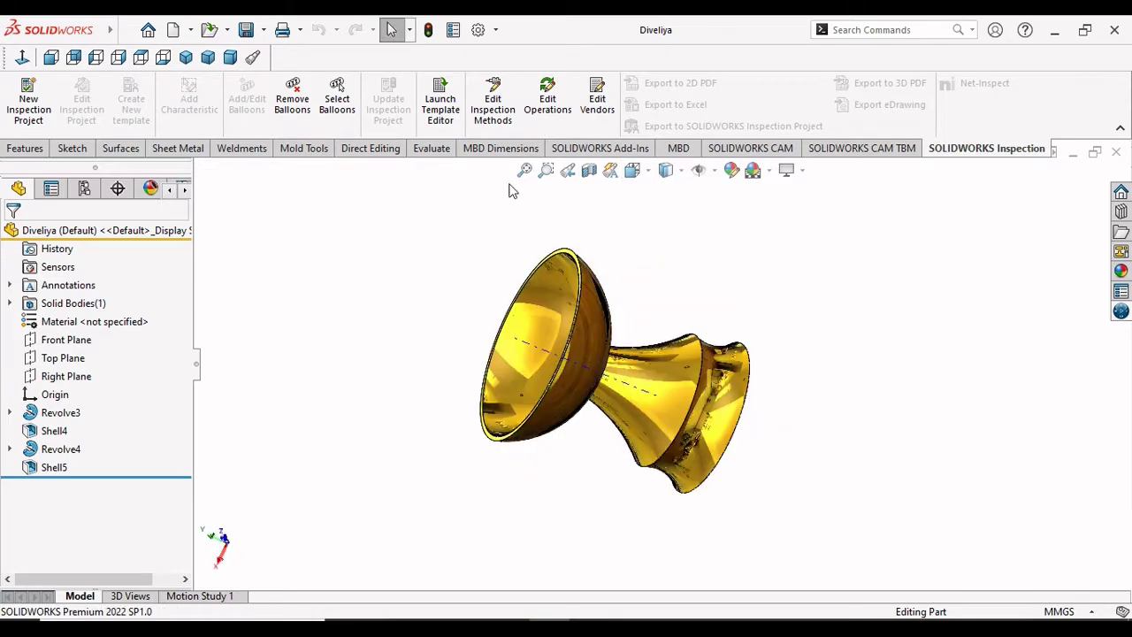
{"action": "left_click", "coordinate": [186, 56]}
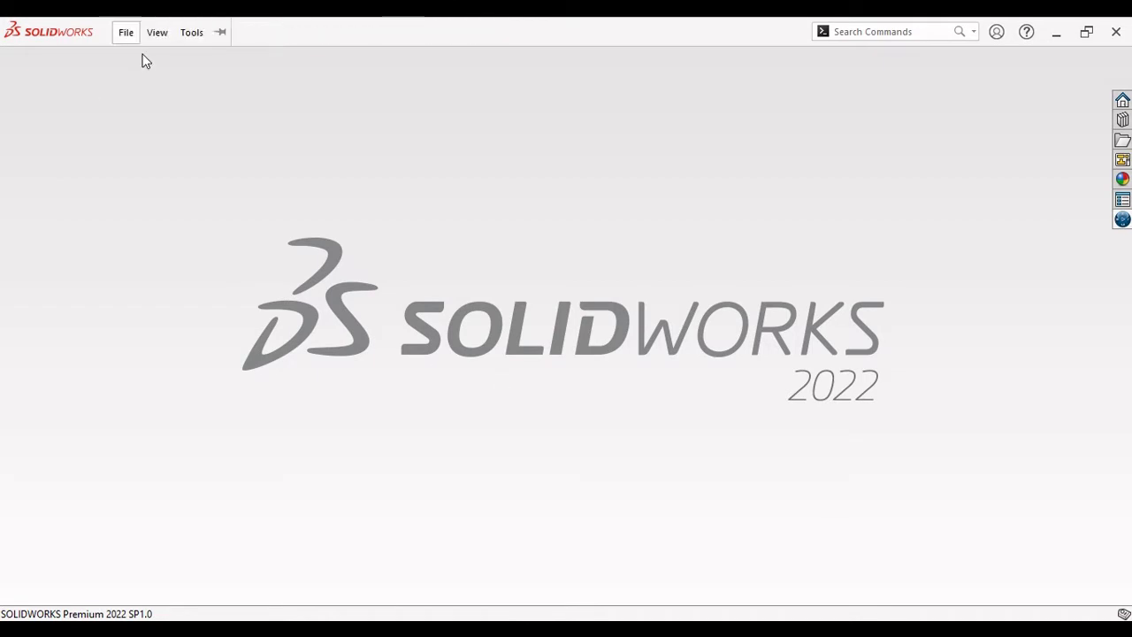
Create a new part document from a blank template, opening Part4.
{"action": "left_click", "coordinate": [126, 32]}
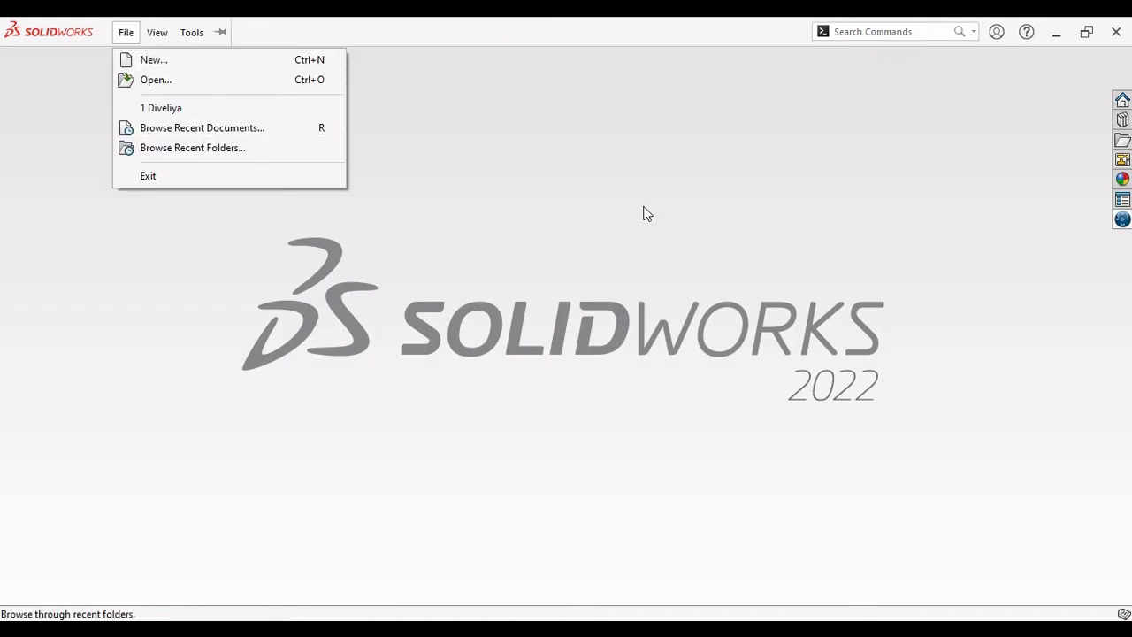
{"action": "left_click", "coordinate": [167, 56]}
{"action": "left_click", "coordinate": [177, 35]}
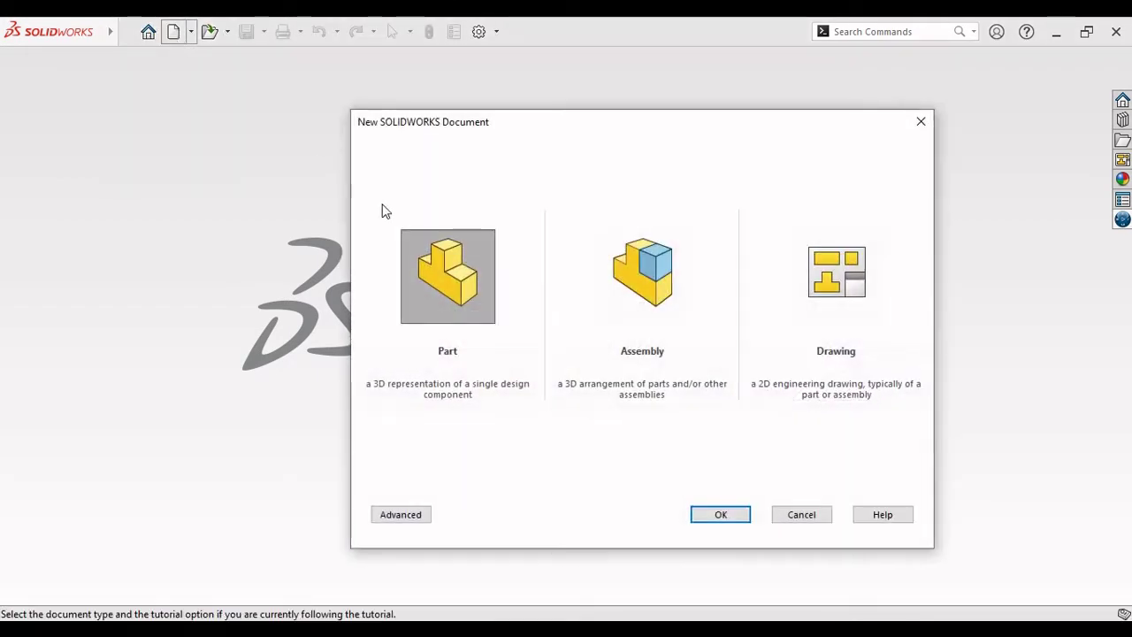
{"action": "left_click", "coordinate": [696, 521]}
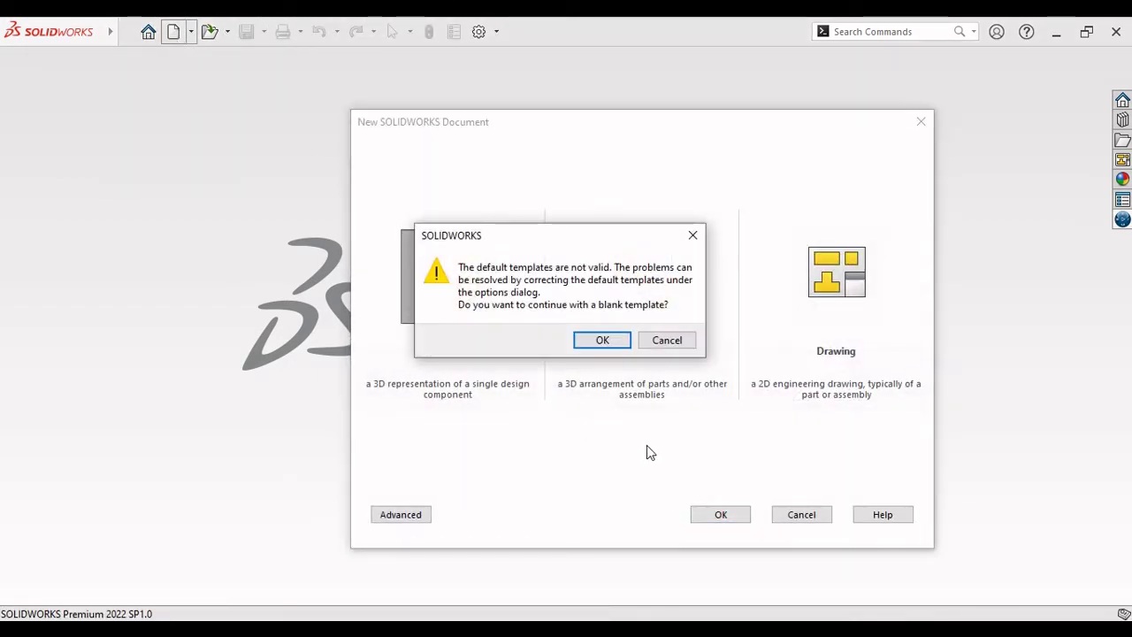
{"action": "left_click", "coordinate": [601, 339]}
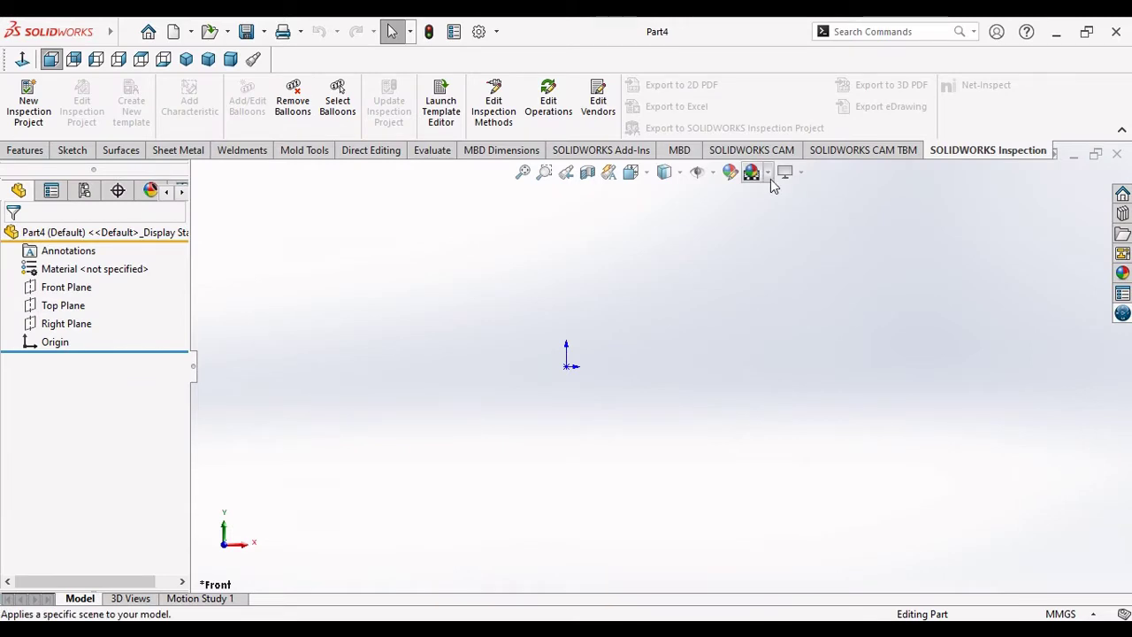
Apply the Plain White background scene and start a sketch on the Right Plane.
{"action": "left_click", "coordinate": [768, 173]}
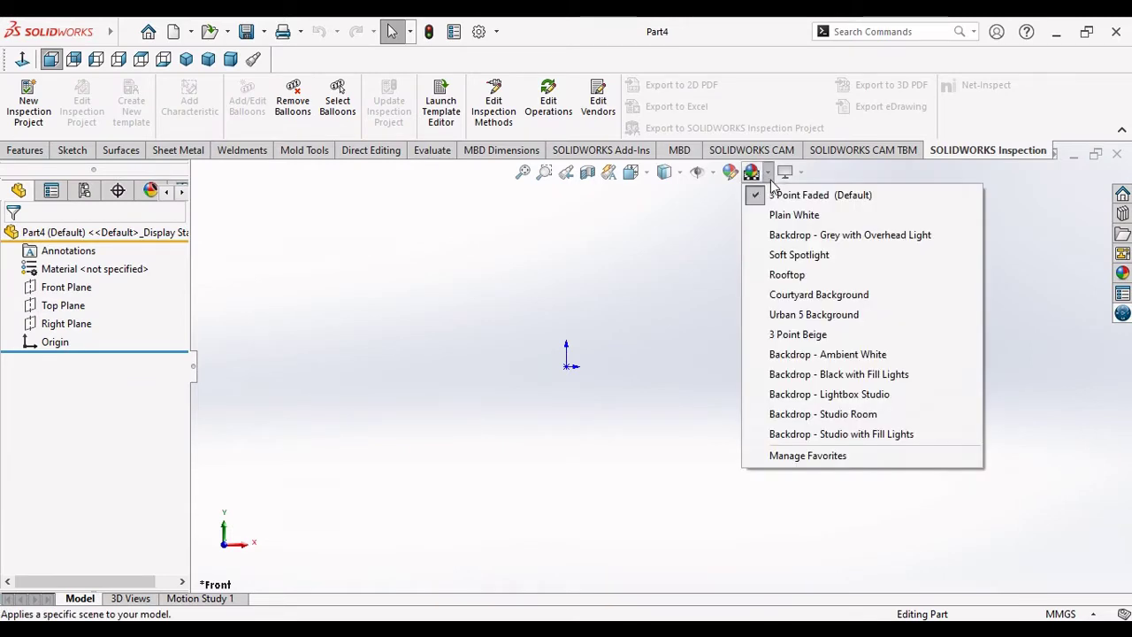
{"action": "left_click", "coordinate": [787, 223]}
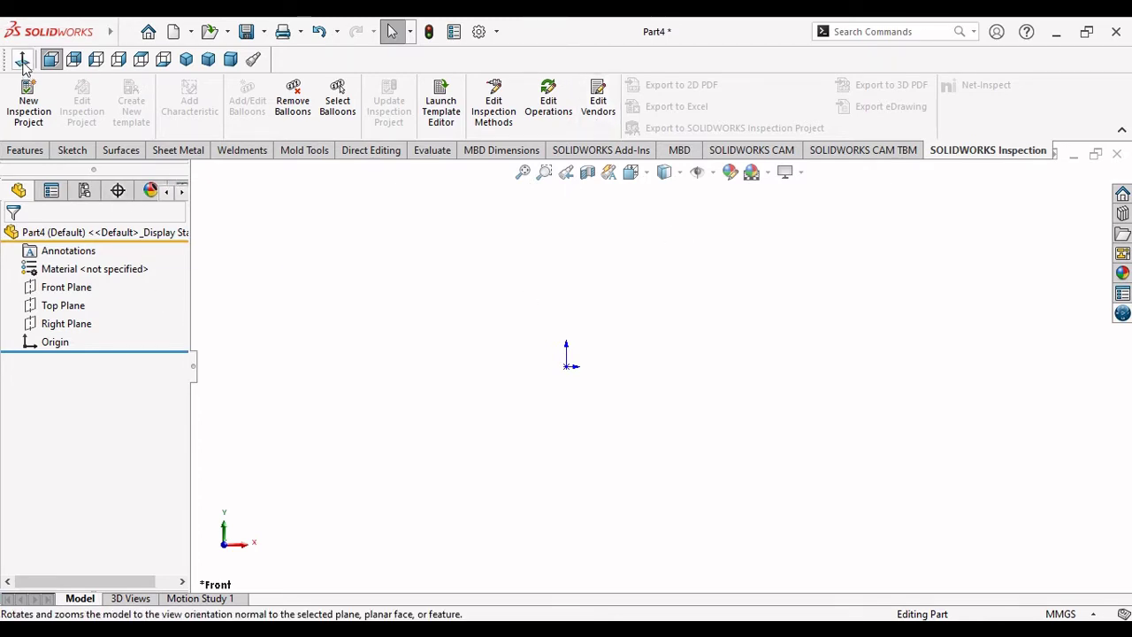
{"action": "left_click", "coordinate": [75, 325]}
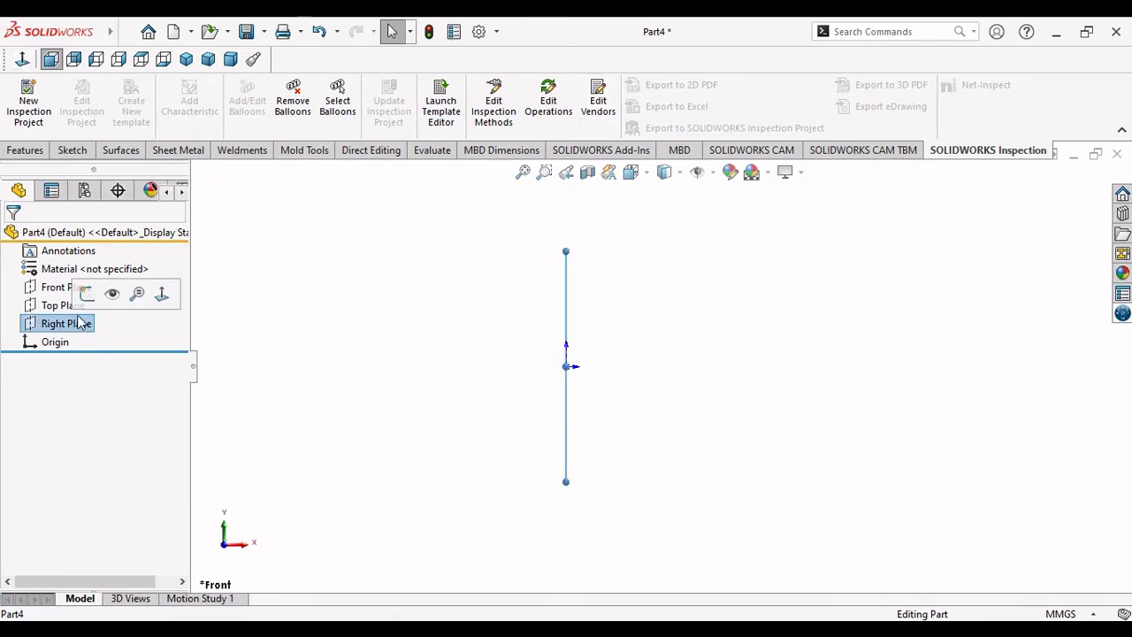
{"action": "left_click", "coordinate": [86, 293]}
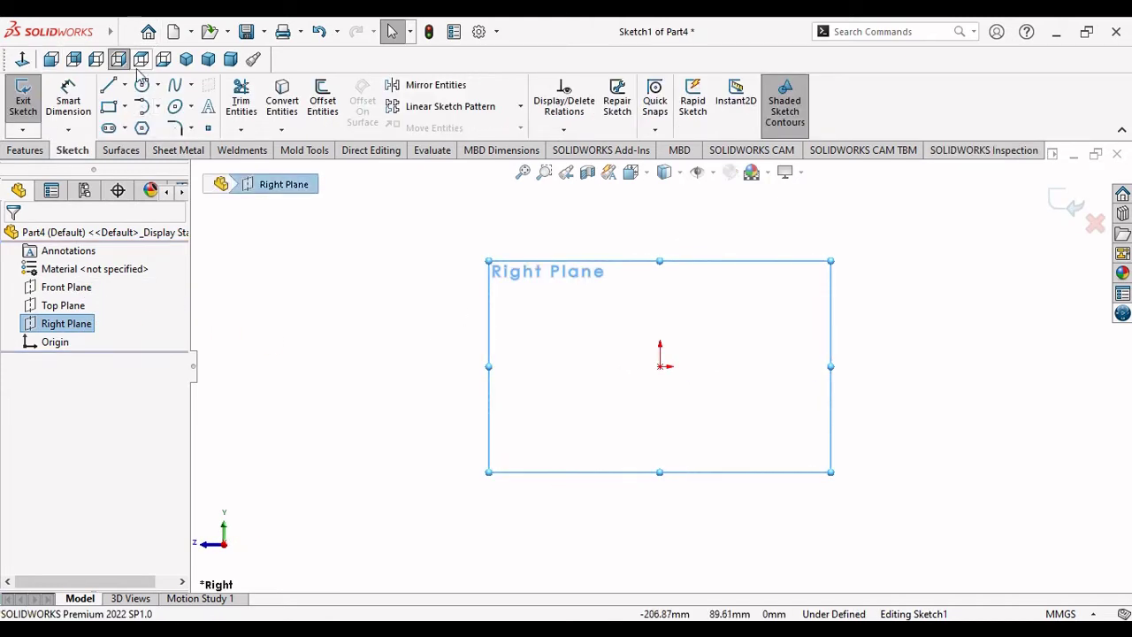
Draw a vertical construction centerline from above to below the origin as the revolve axis.
{"action": "left_click", "coordinate": [124, 85]}
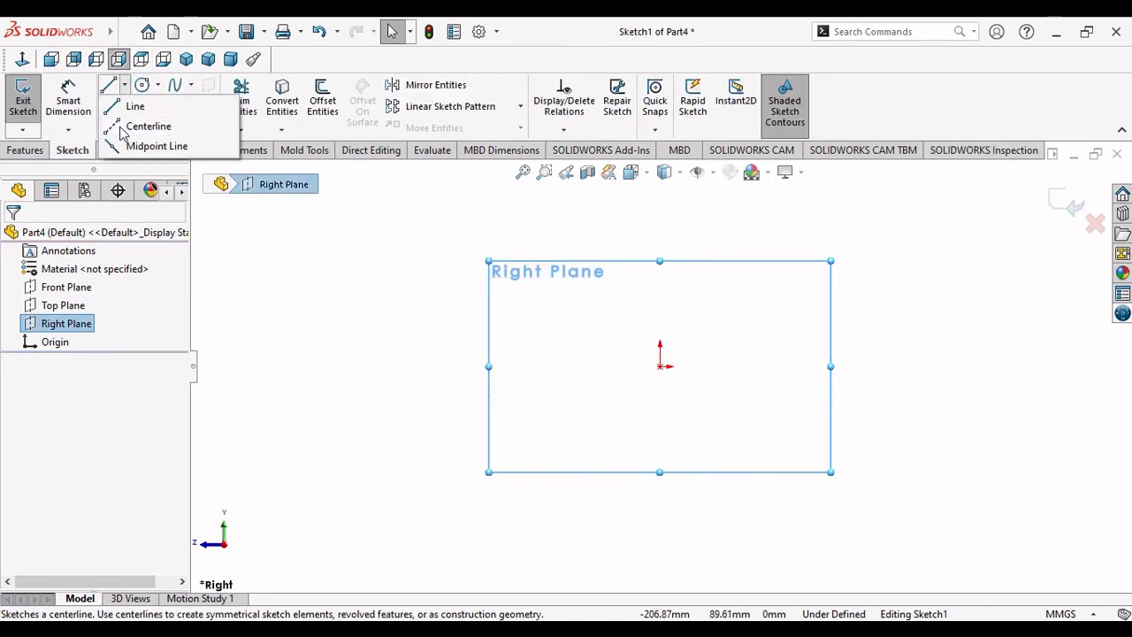
{"action": "left_click", "coordinate": [123, 125]}
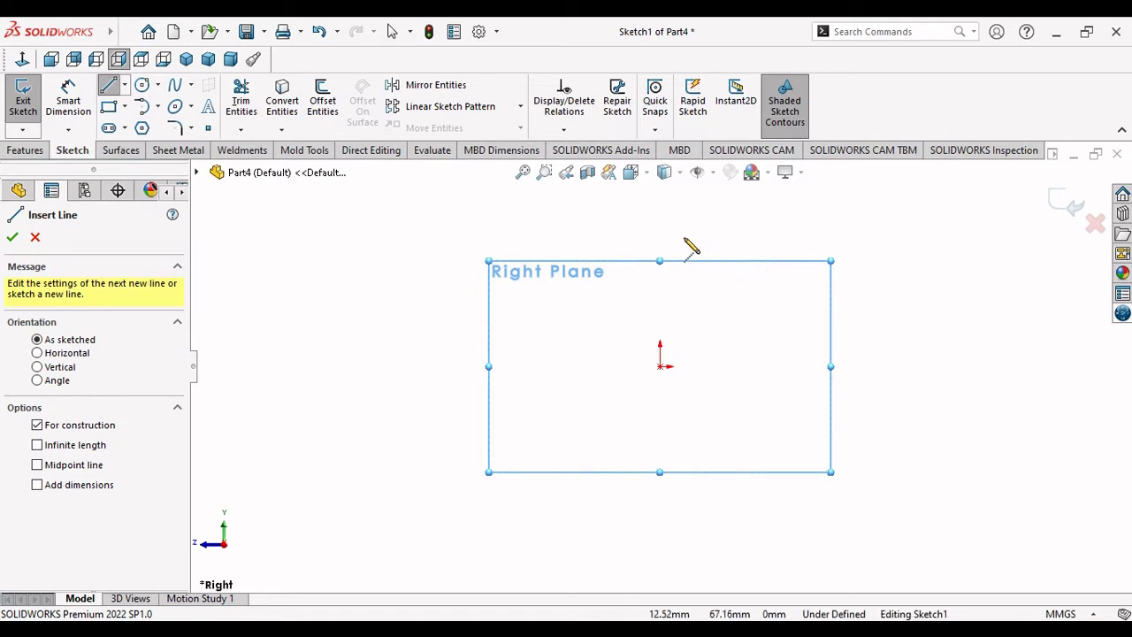
{"action": "left_click", "coordinate": [659, 260]}
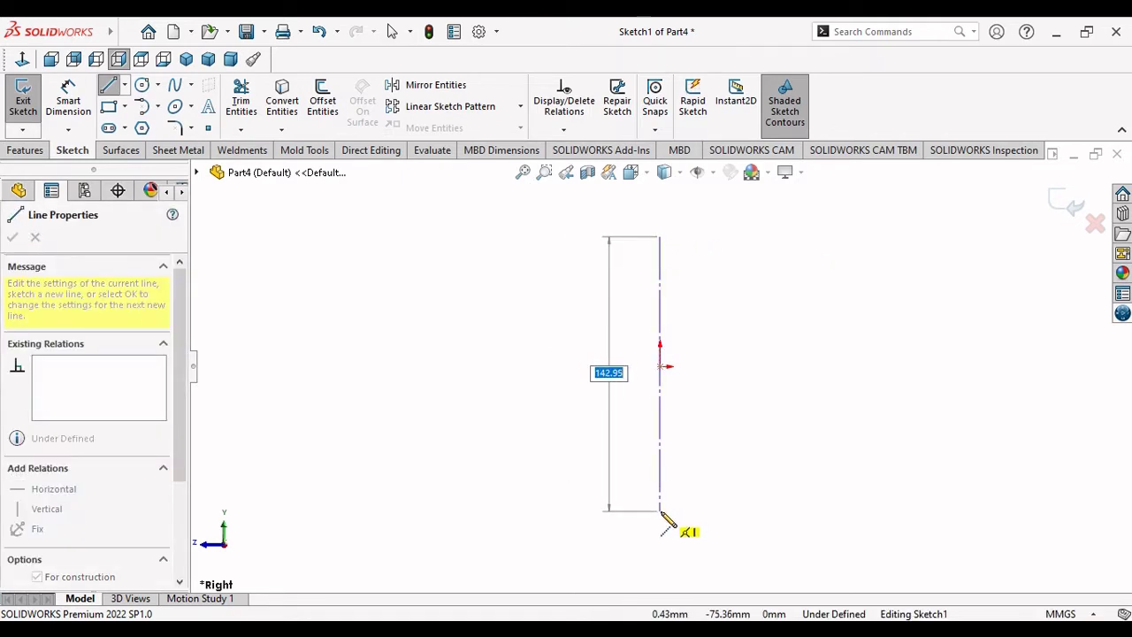
{"action": "left_click", "coordinate": [660, 513]}
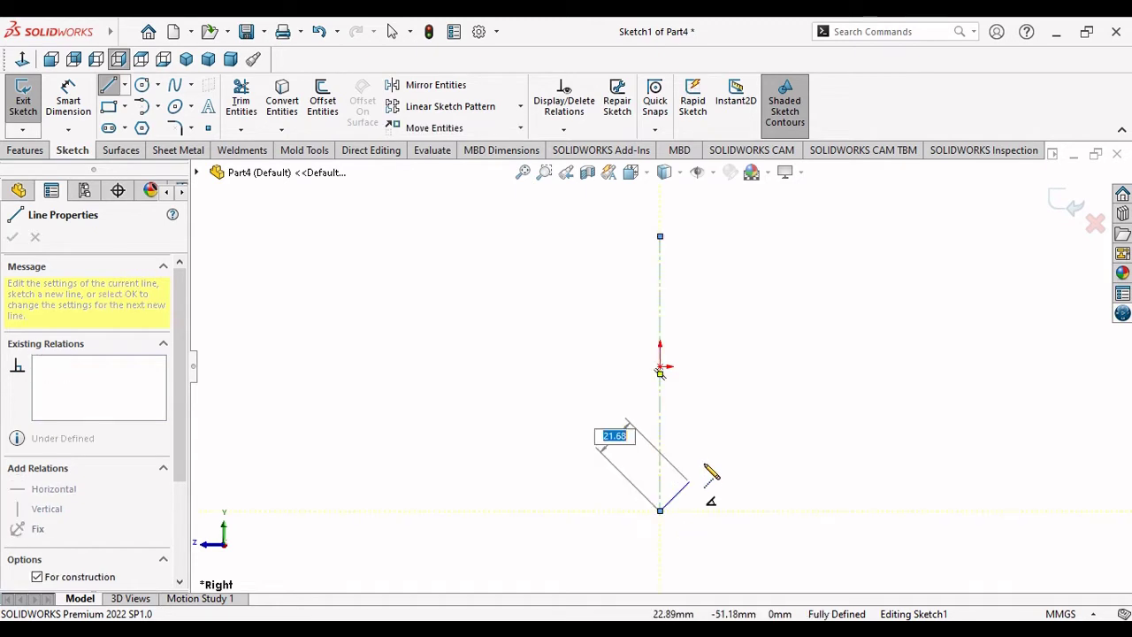
{"action": "right_click", "coordinate": [705, 444]}
{"action": "left_click", "coordinate": [739, 458]}
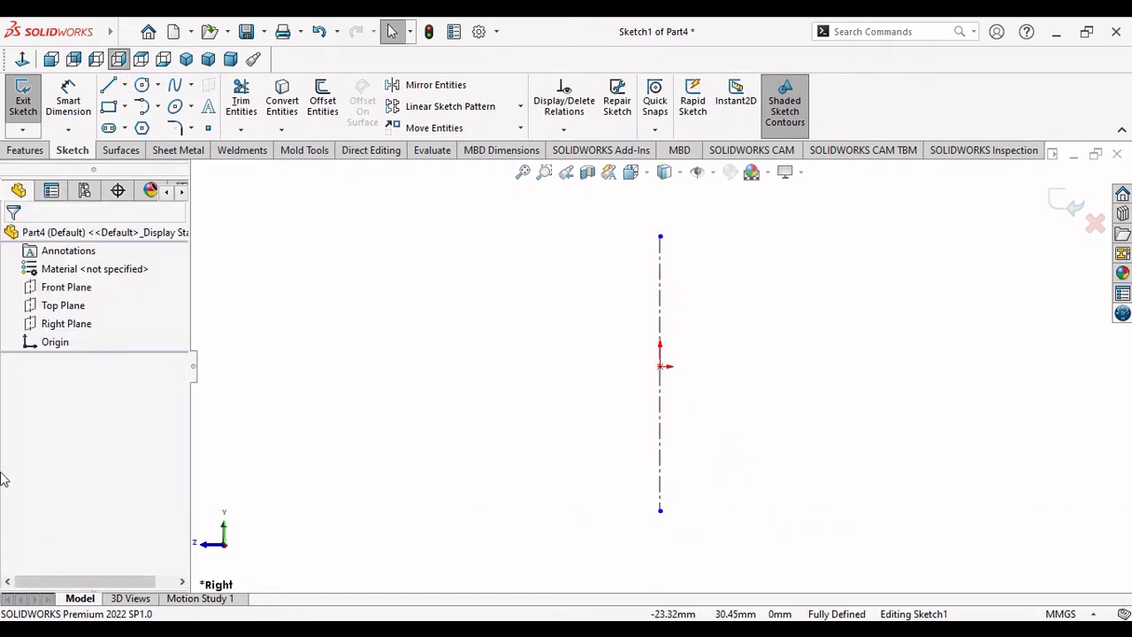
{"action": "left_click", "coordinate": [111, 88]}
Draw the horizontal rim line leftward from the top of the centerline.
{"action": "left_click", "coordinate": [660, 237]}
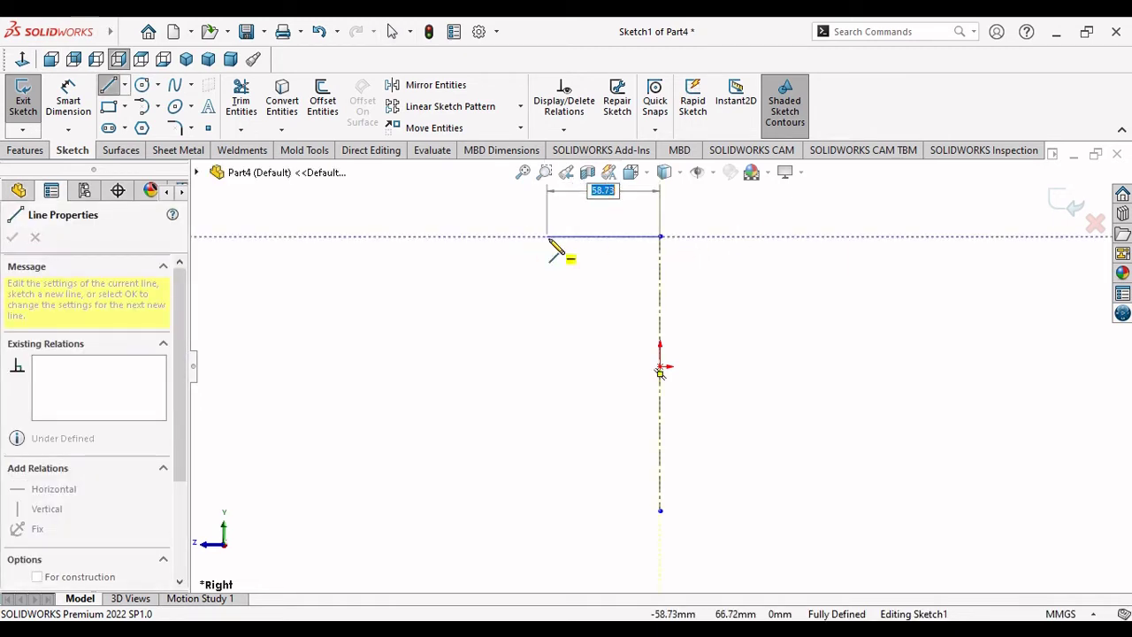
{"action": "scroll", "coordinate": [643, 243], "scroll_direction": "up", "scroll_amount": 3}
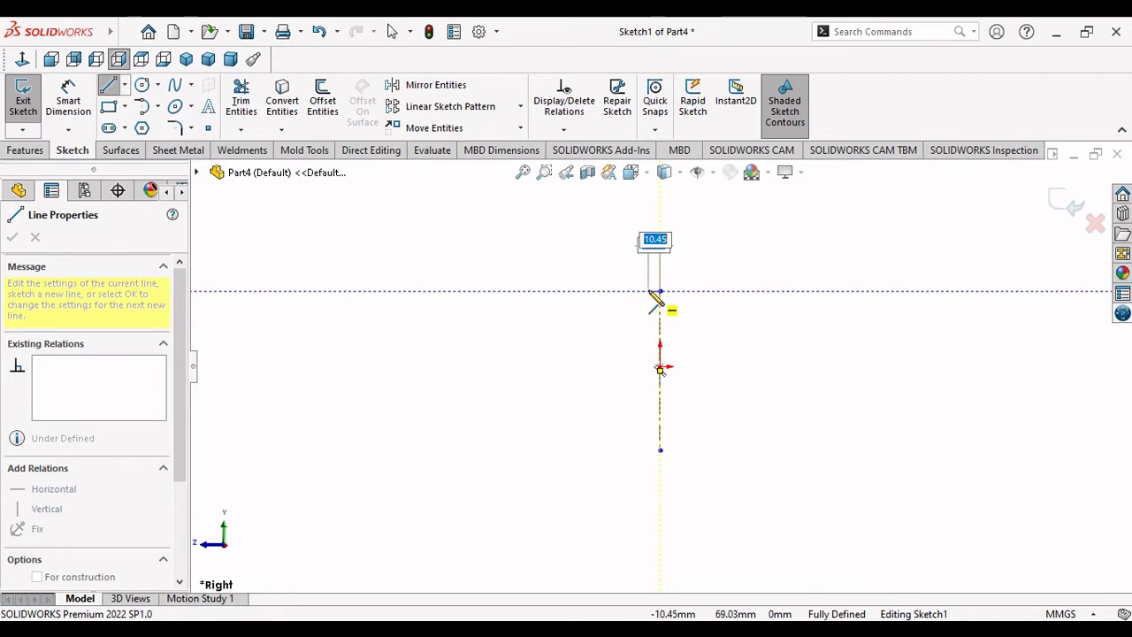
{"action": "scroll", "coordinate": [648, 292], "scroll_direction": "down", "scroll_amount": 3}
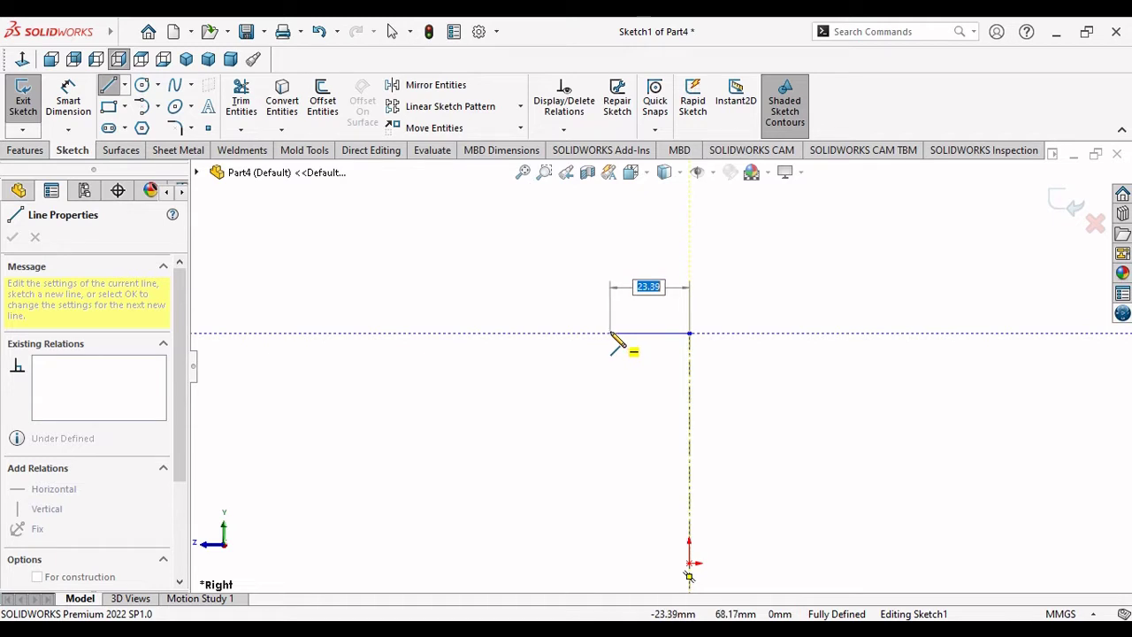
{"action": "left_click", "coordinate": [610, 334]}
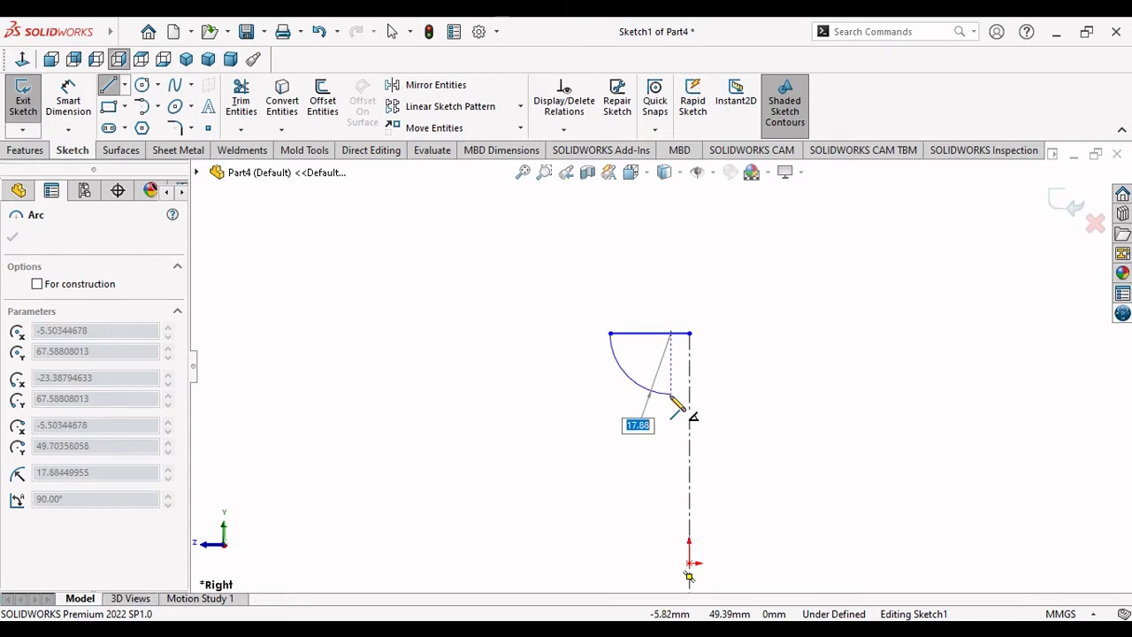
Add two connected arcs curving down from the rim's outer end toward the axis.
{"action": "left_click", "coordinate": [671, 395]}
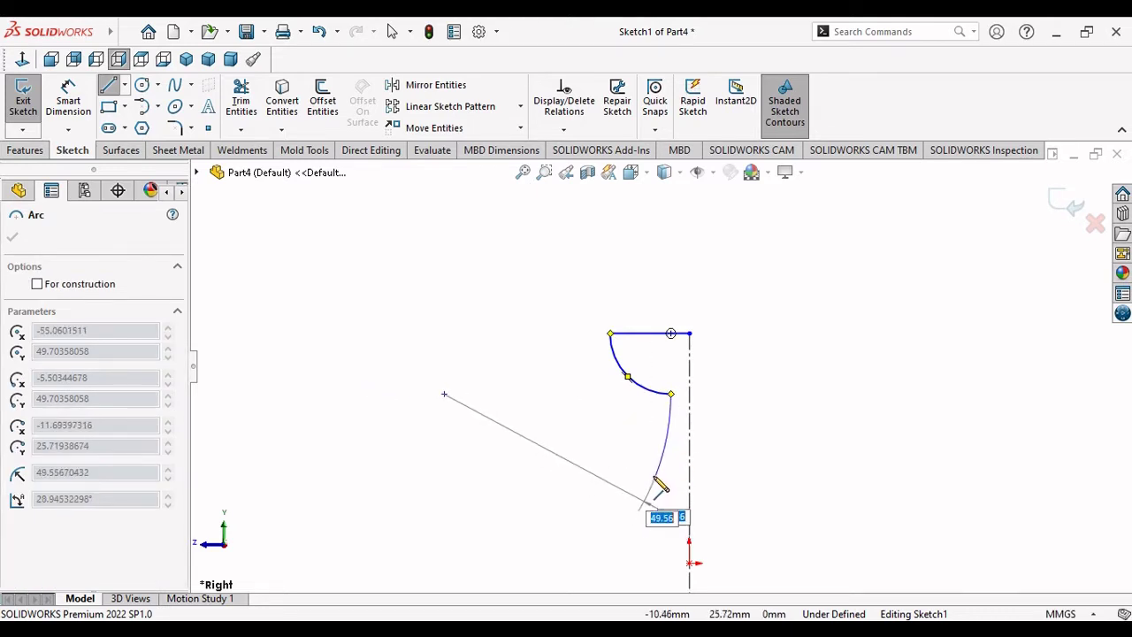
{"action": "left_click", "coordinate": [653, 481]}
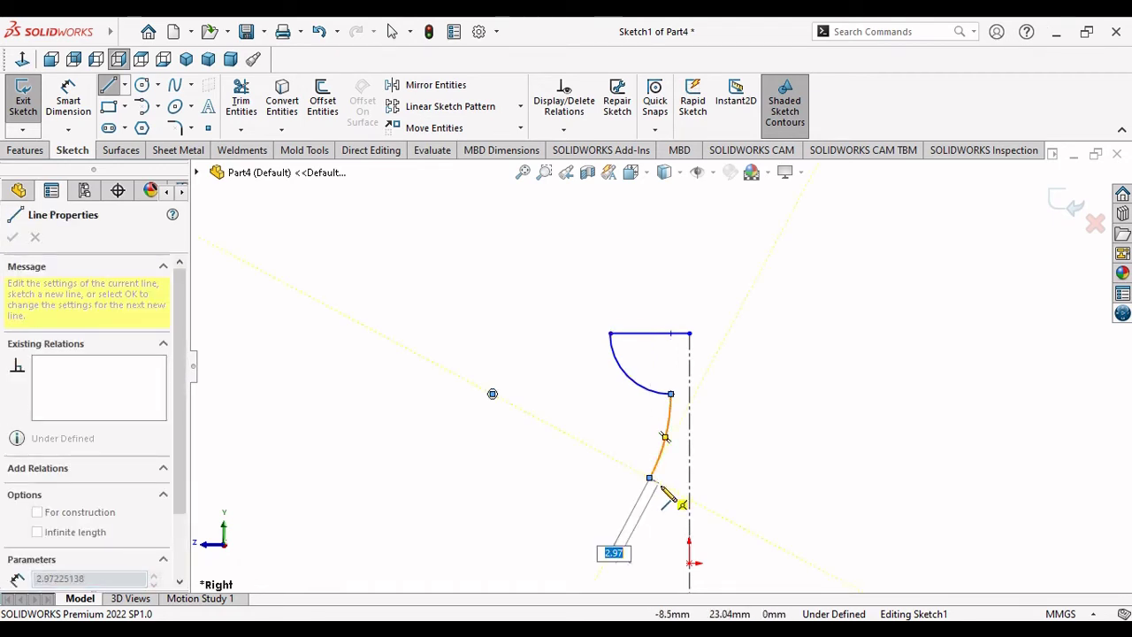
{"action": "scroll", "coordinate": [672, 484], "scroll_direction": "up", "scroll_amount": 2}
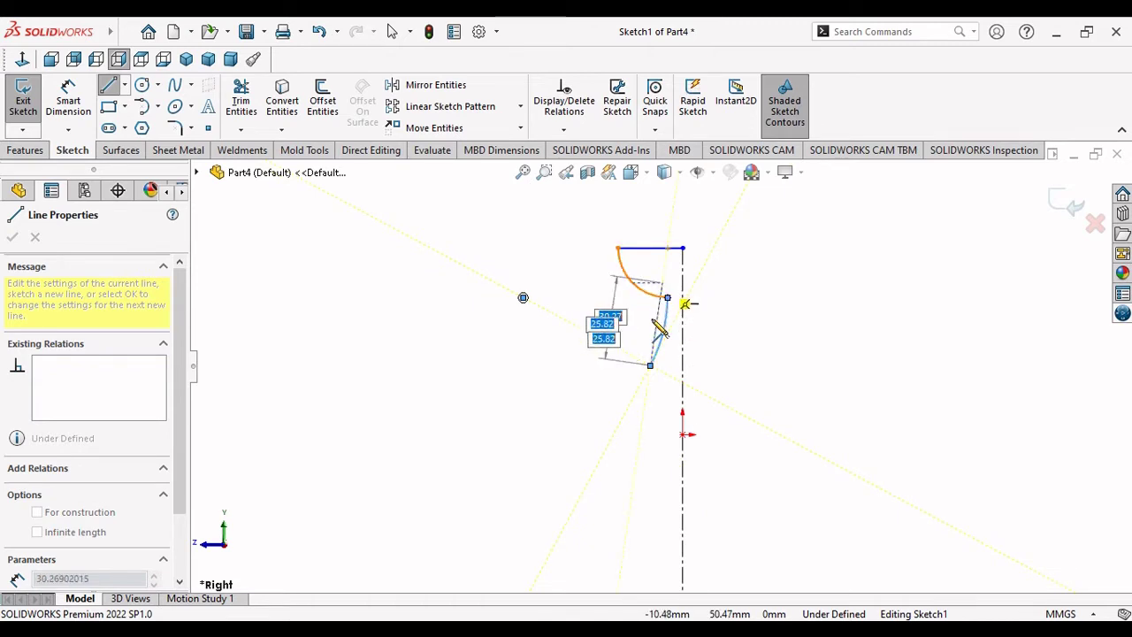
{"action": "scroll", "coordinate": [661, 327], "scroll_direction": "down", "scroll_amount": 3}
{"action": "scroll", "coordinate": [667, 343], "scroll_direction": "up", "scroll_amount": 1}
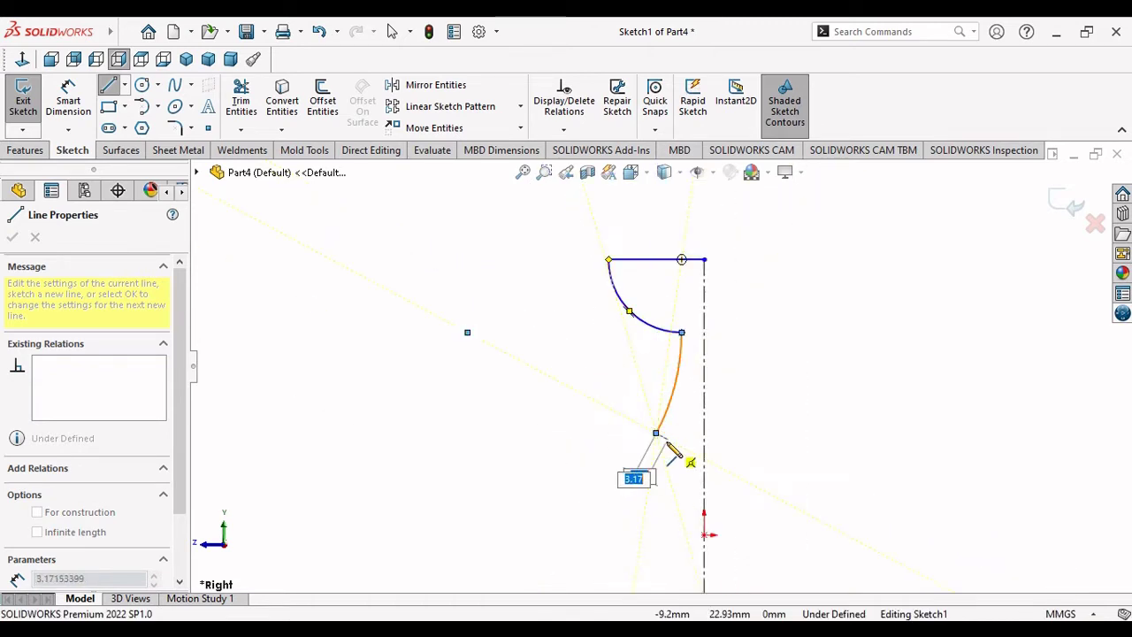
{"action": "scroll", "coordinate": [655, 460], "scroll_direction": "up", "scroll_amount": 1}
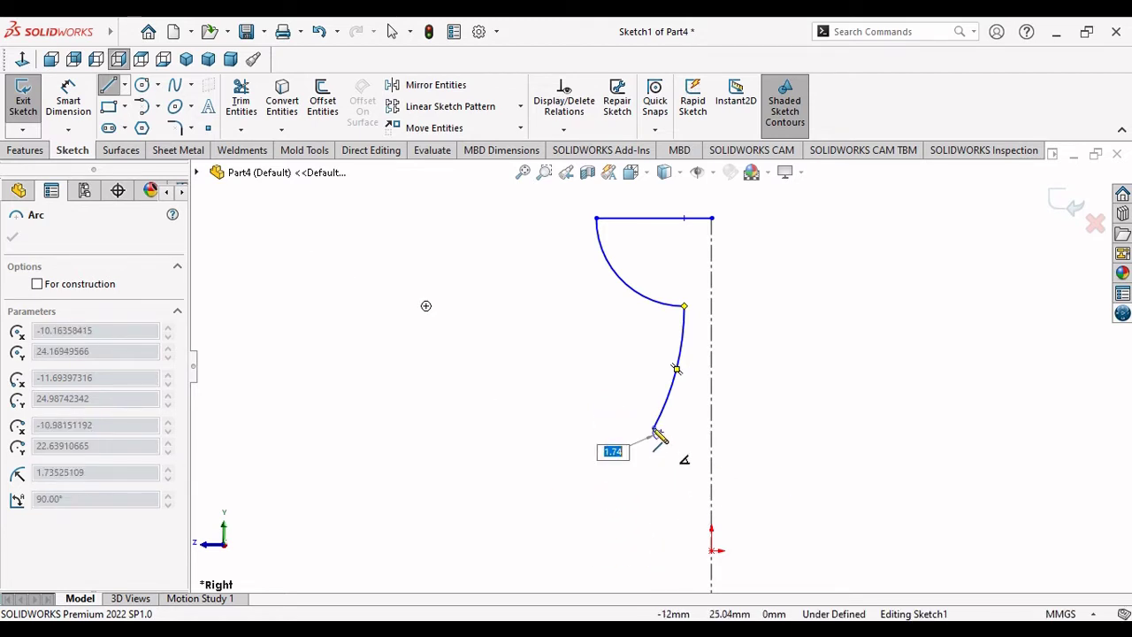
{"action": "key", "text": "Escape"}
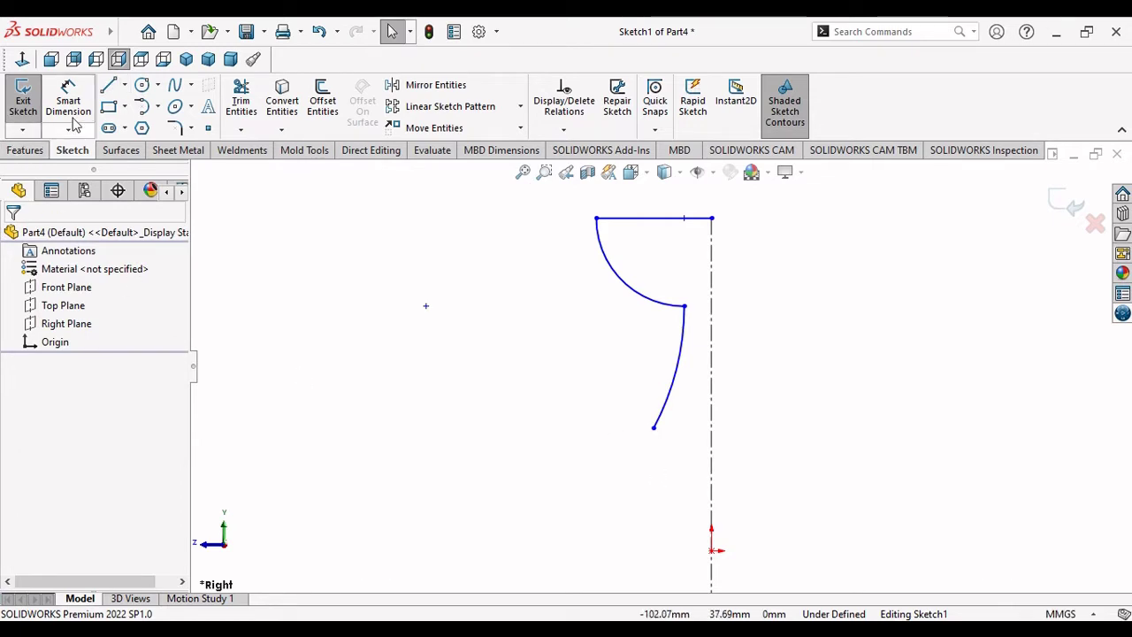
Add a small arc below the curve and a base line ending at the centreline.
{"action": "left_click", "coordinate": [109, 85]}
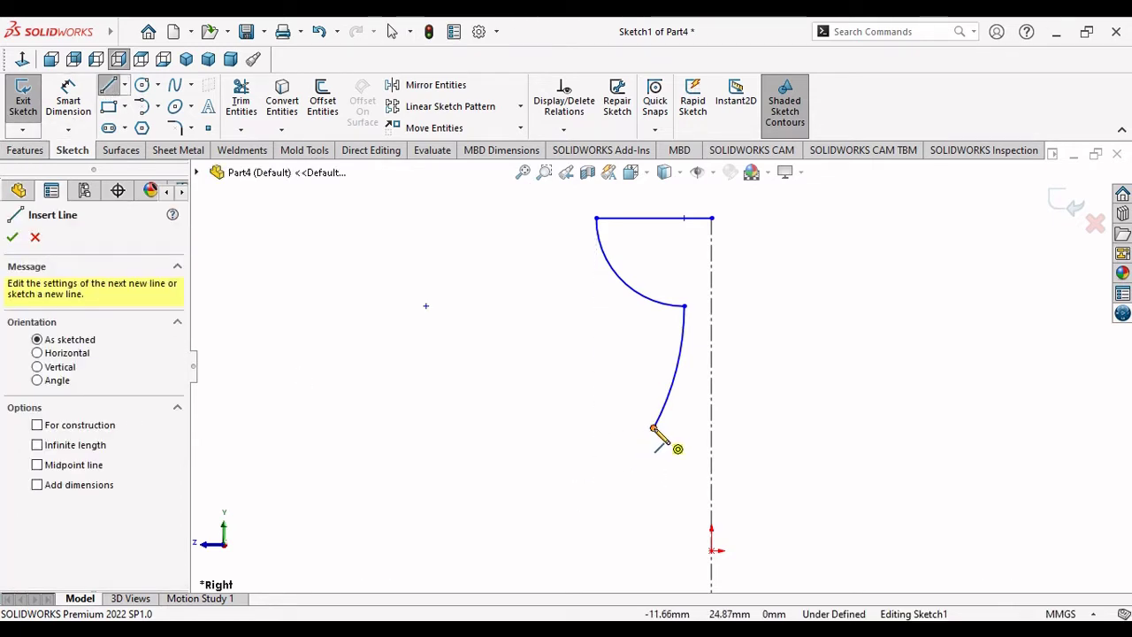
{"action": "left_click", "coordinate": [654, 429]}
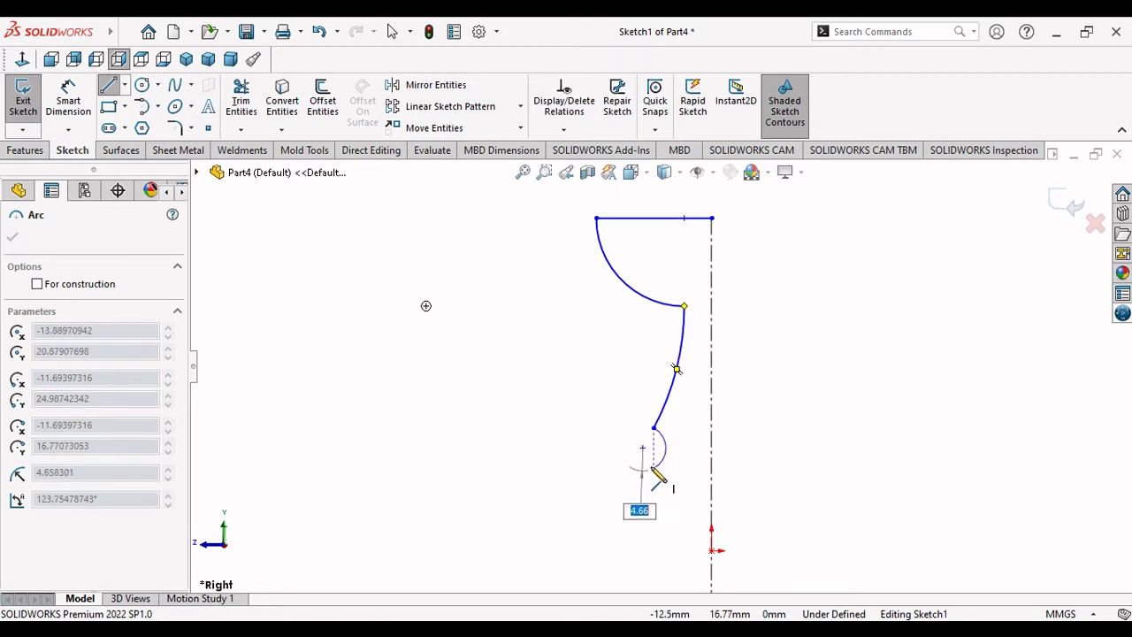
{"action": "left_click", "coordinate": [645, 490]}
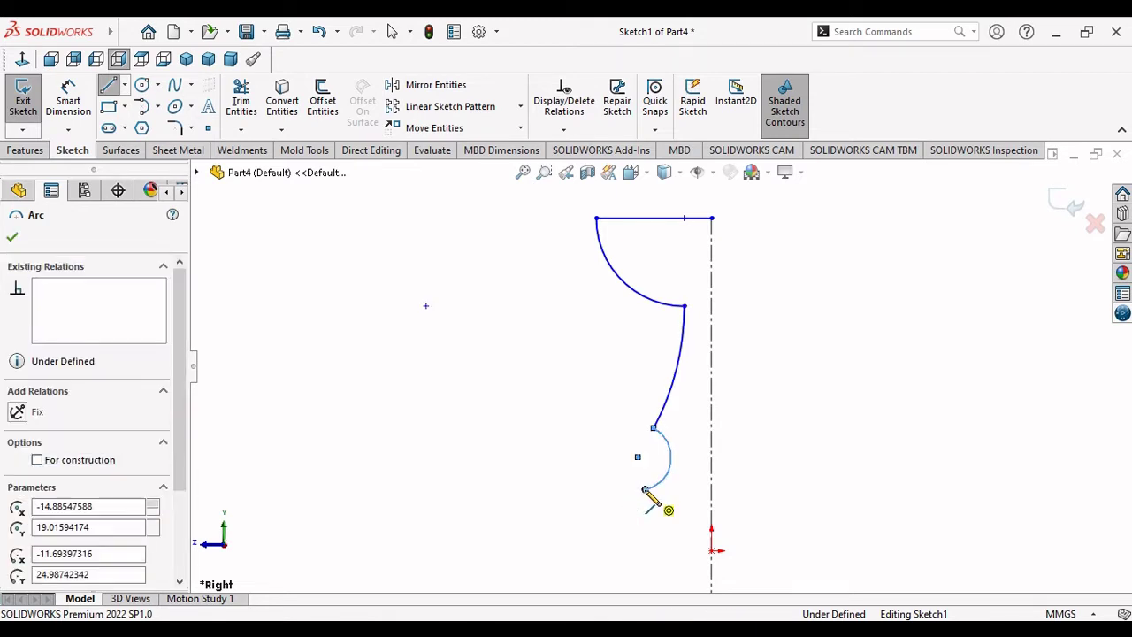
{"action": "left_click", "coordinate": [711, 490]}
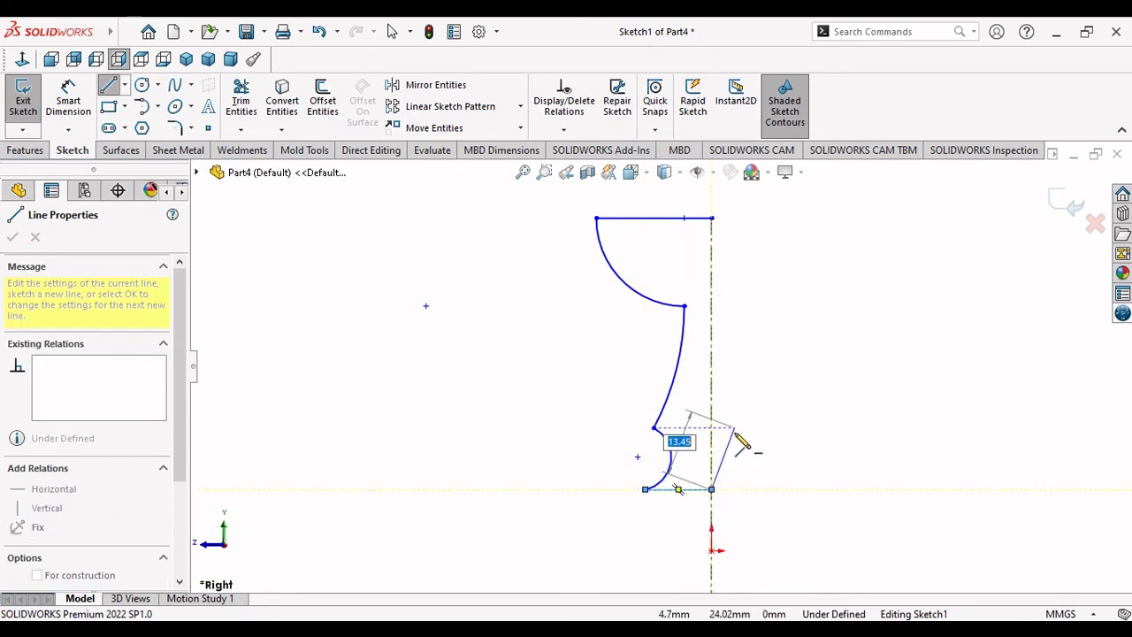
{"action": "key", "text": "Escape"}
Drag the small arc just above the base to flatten it.
{"action": "scroll", "coordinate": [690, 476], "scroll_direction": "up", "scroll_amount": 3}
{"action": "scroll", "coordinate": [689, 475], "scroll_direction": "down", "scroll_amount": 3}
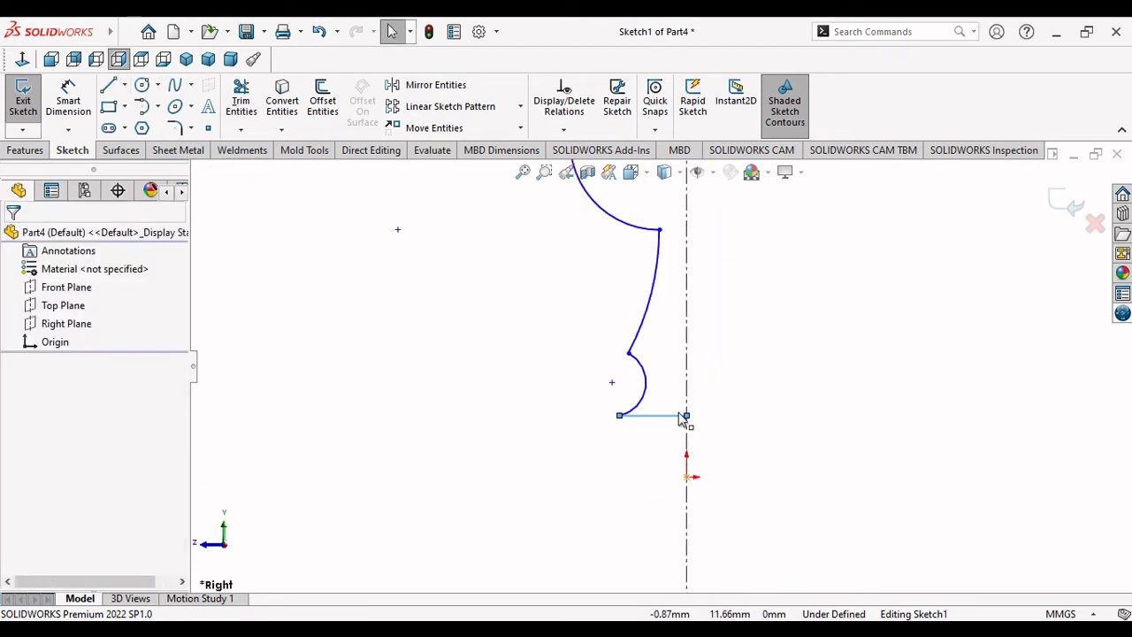
{"action": "scroll", "coordinate": [676, 415], "scroll_direction": "down", "scroll_amount": 2}
{"action": "scroll", "coordinate": [659, 425], "scroll_direction": "down", "scroll_amount": 2}
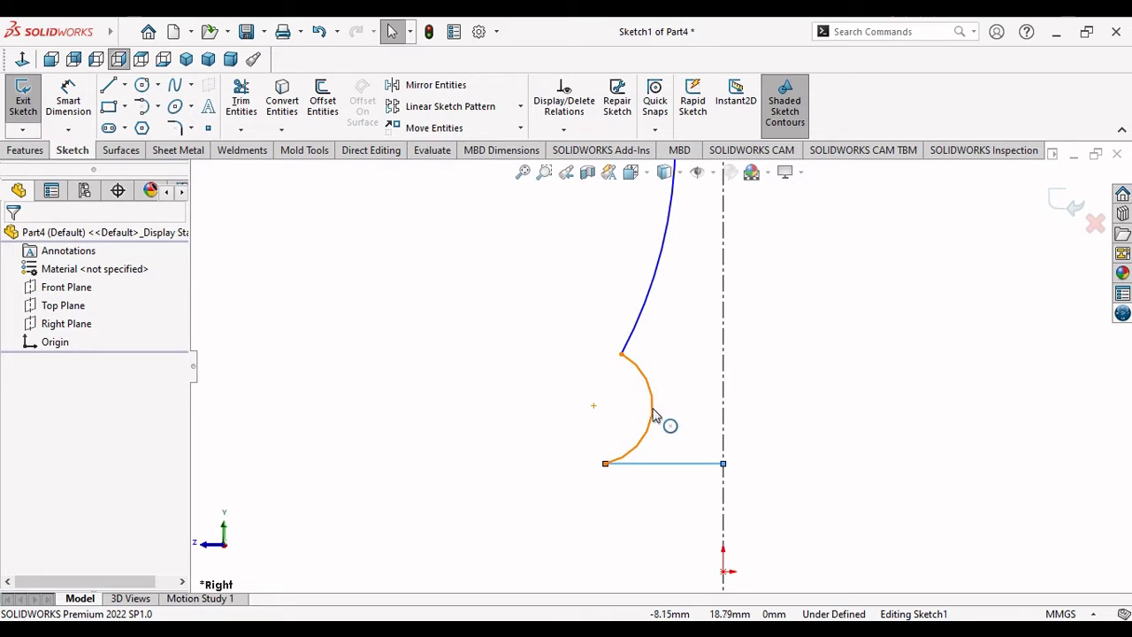
{"action": "left_click", "coordinate": [654, 416]}
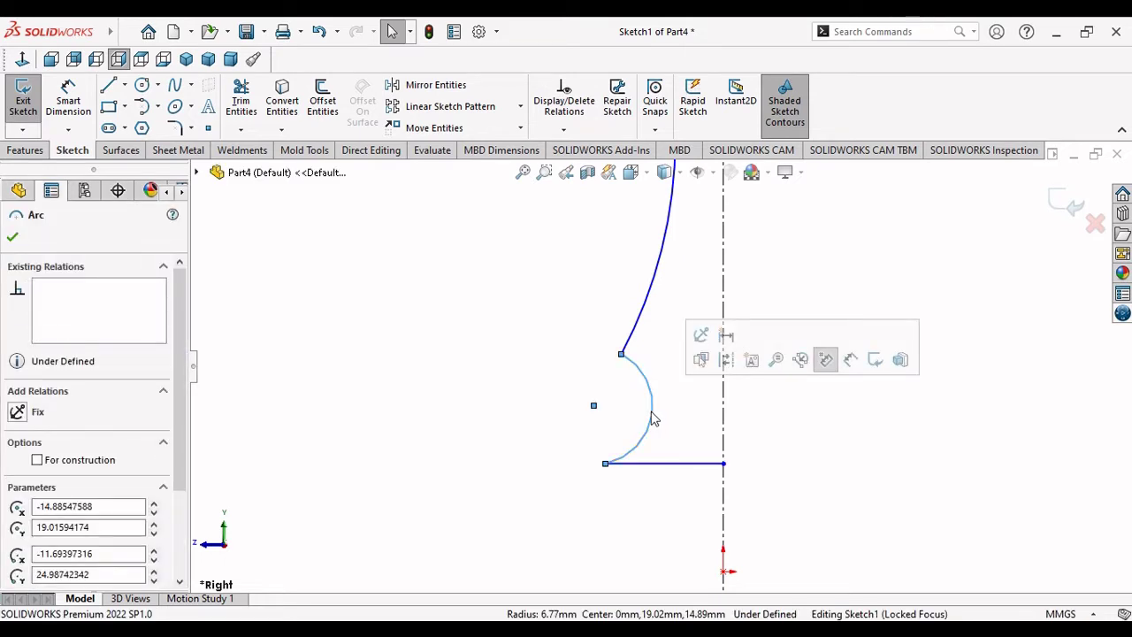
{"action": "left_click_drag", "start_coordinate": [638, 419], "coordinate": [626, 424]}
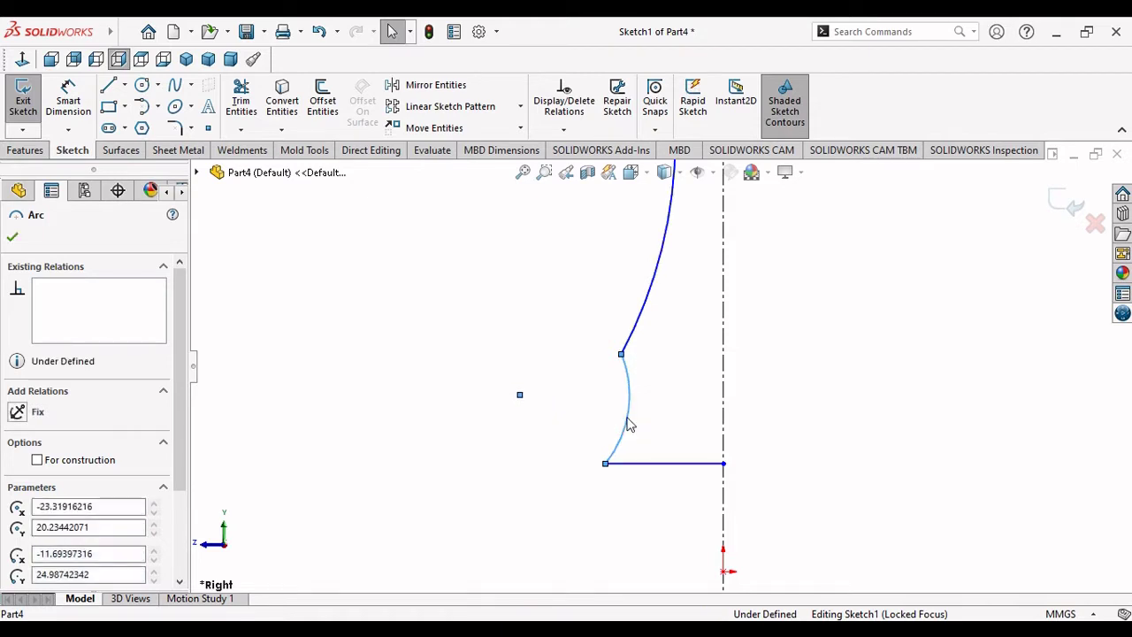
{"action": "left_click", "coordinate": [762, 454]}
{"action": "scroll", "coordinate": [751, 504], "scroll_direction": "up", "scroll_amount": 3}
{"action": "scroll", "coordinate": [717, 485], "scroll_direction": "up", "scroll_amount": 3}
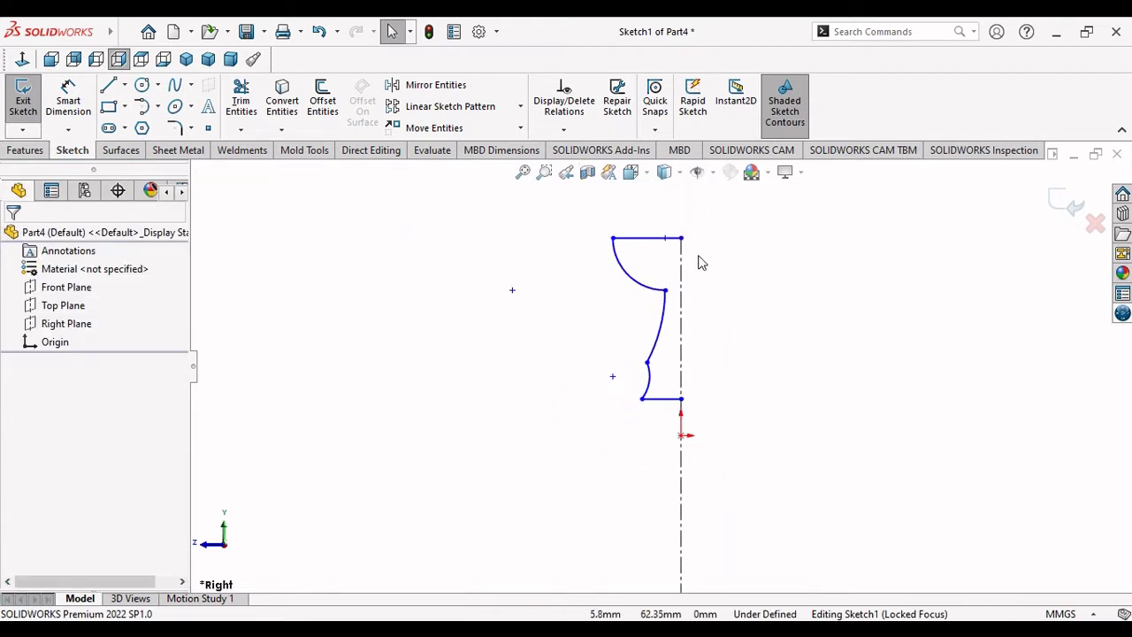
Drag the cup's curved side to reshape it.
{"action": "scroll", "coordinate": [699, 263], "scroll_direction": "down", "scroll_amount": 2}
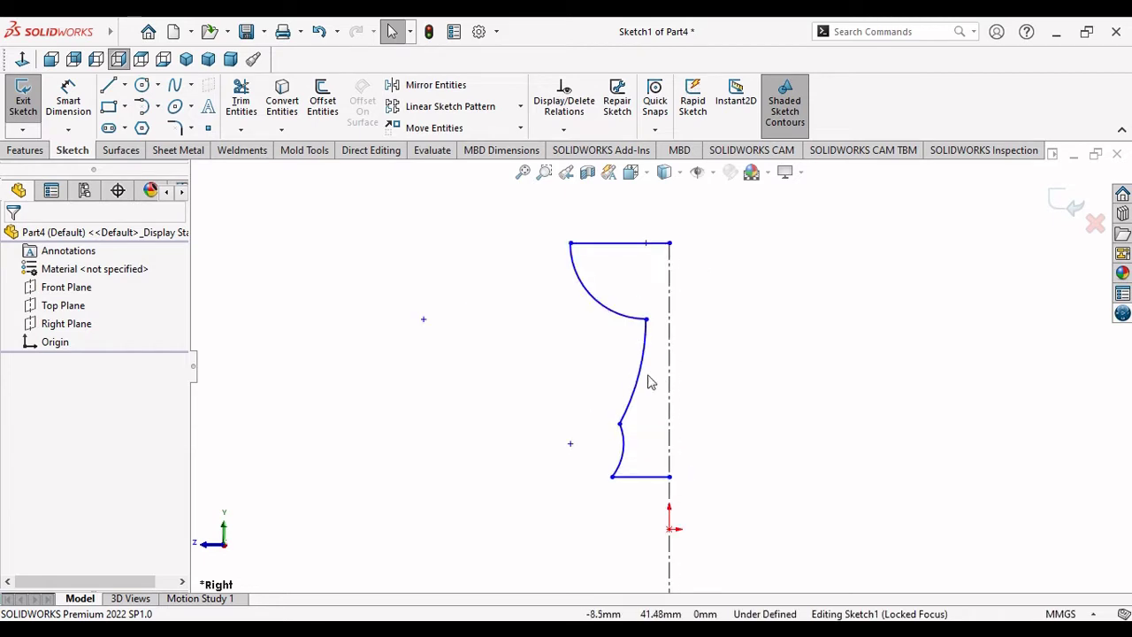
{"action": "left_click", "coordinate": [593, 298]}
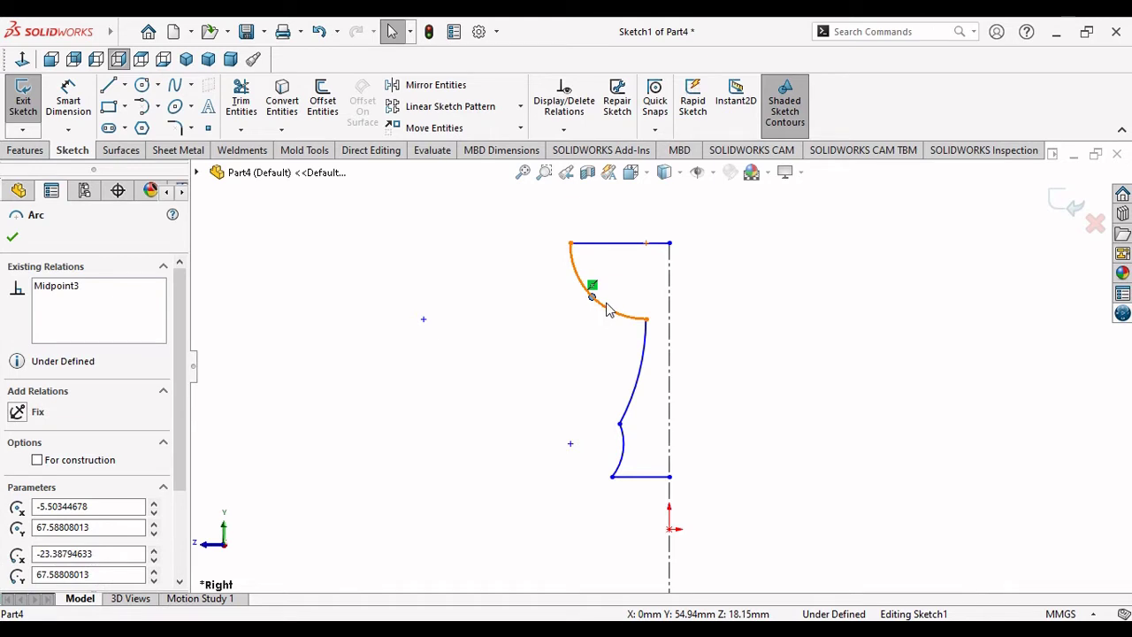
{"action": "left_click_drag", "start_coordinate": [608, 309], "coordinate": [606, 321]}
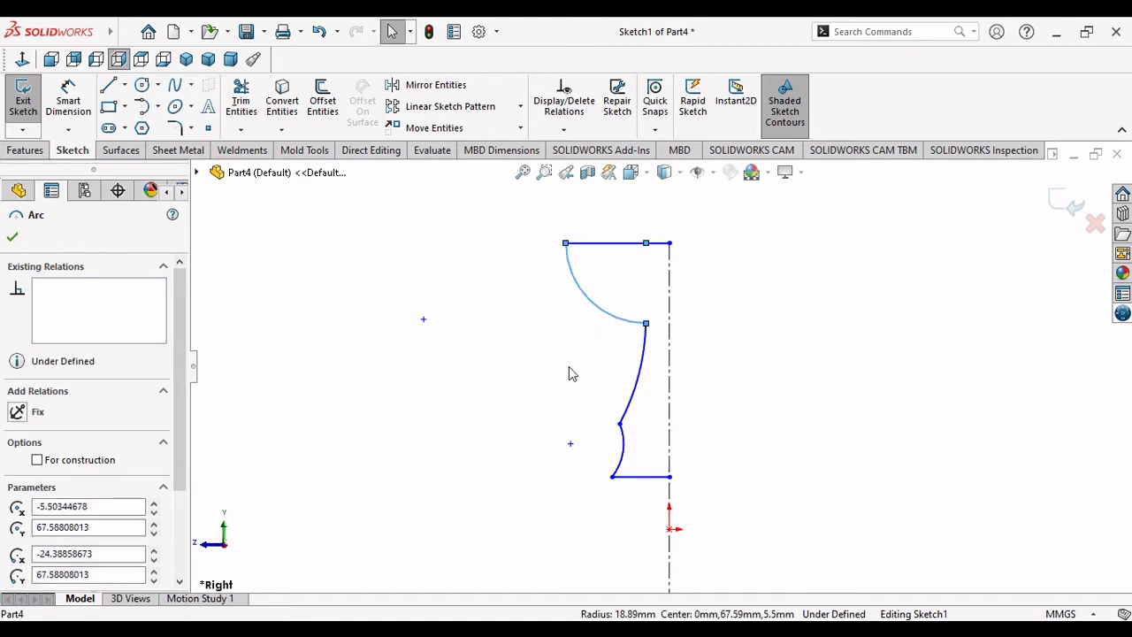
{"action": "left_click", "coordinate": [593, 466]}
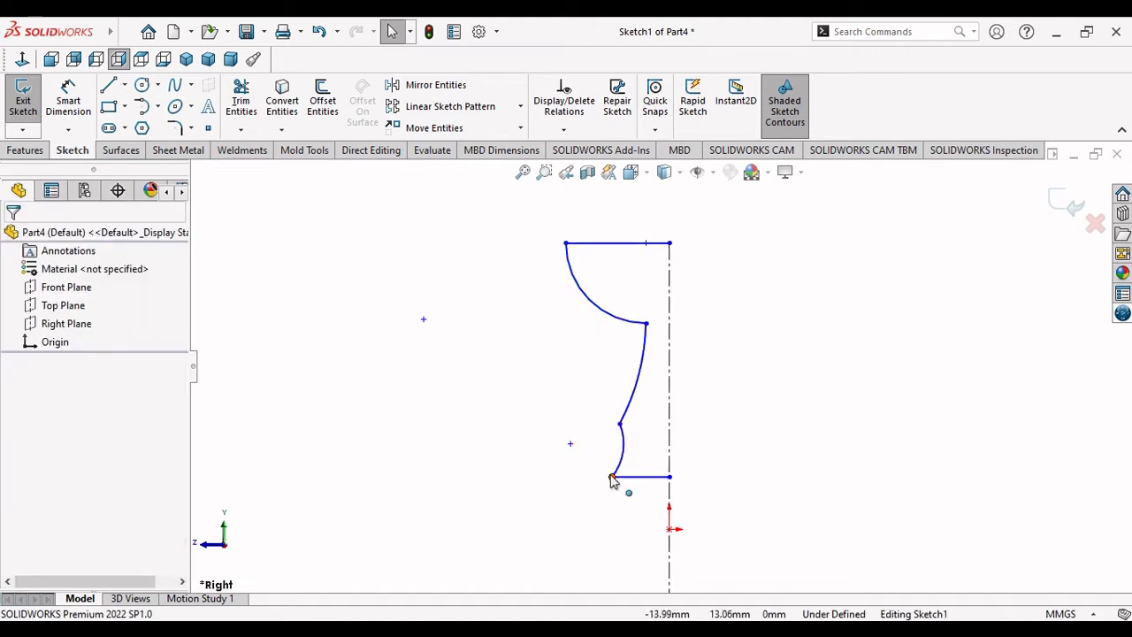
Pull the stem curve's bottom end, middle point and base corner outward for a wider foot.
{"action": "left_click", "coordinate": [610, 479]}
{"action": "mouse_move", "coordinate": [611, 477]}
{"action": "left_mouse_down"}
{"action": "mouse_move", "coordinate": [583, 483]}
{"action": "mouse_move", "coordinate": [595, 486]}
{"action": "left_mouse_up"}
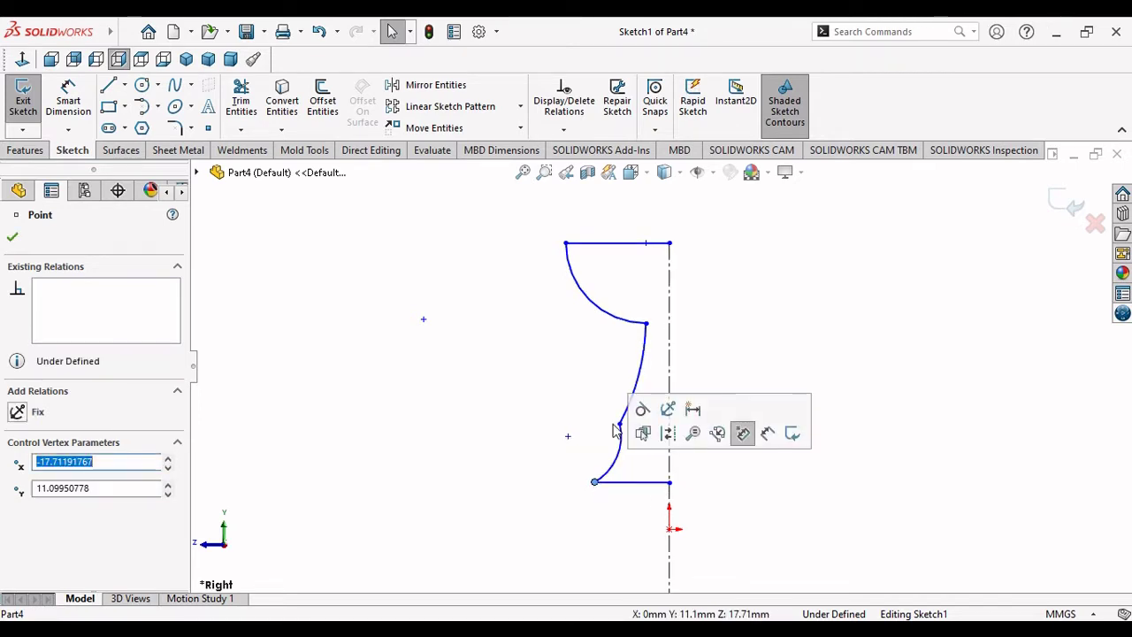
{"action": "left_click", "coordinate": [620, 427]}
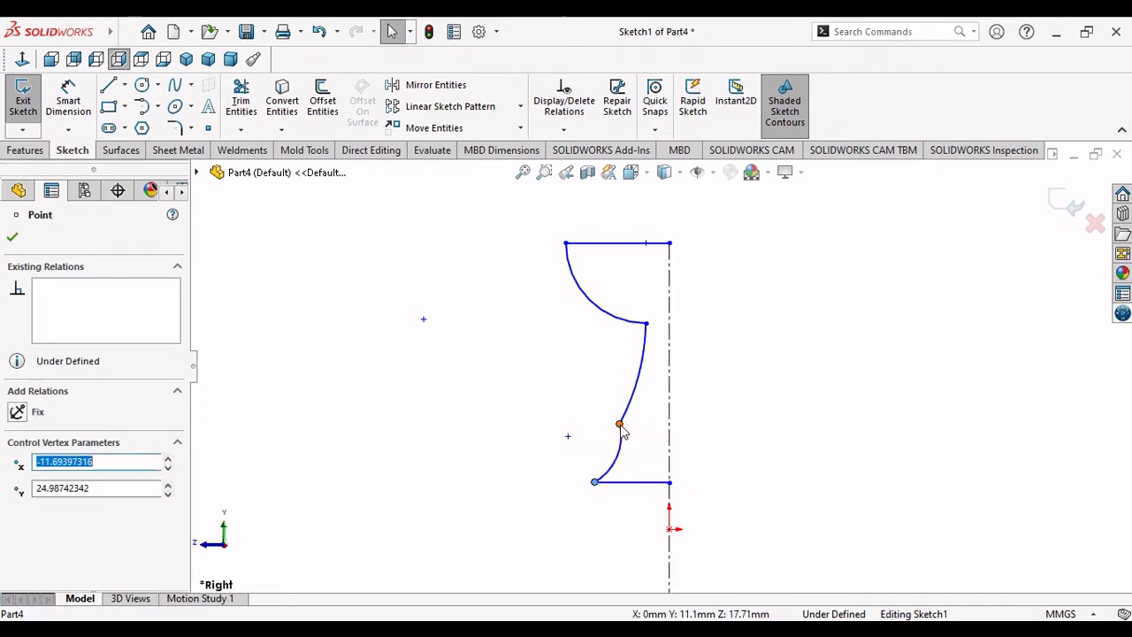
{"action": "left_click_drag", "start_coordinate": [608, 431], "coordinate": [611, 426]}
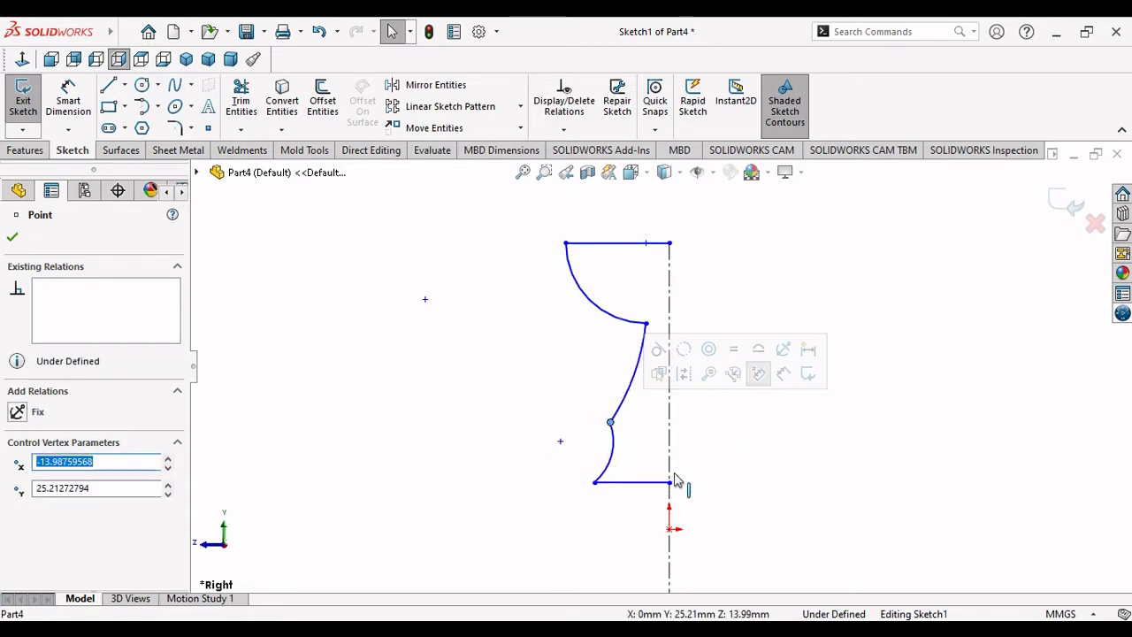
{"action": "left_click", "coordinate": [593, 483]}
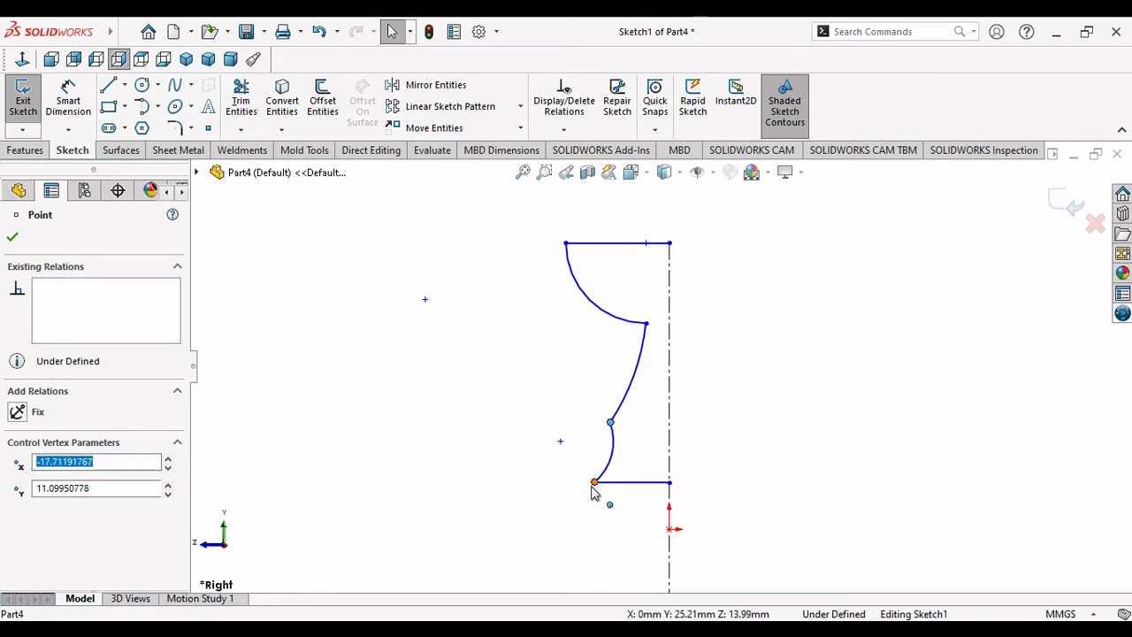
{"action": "left_click", "coordinate": [593, 483]}
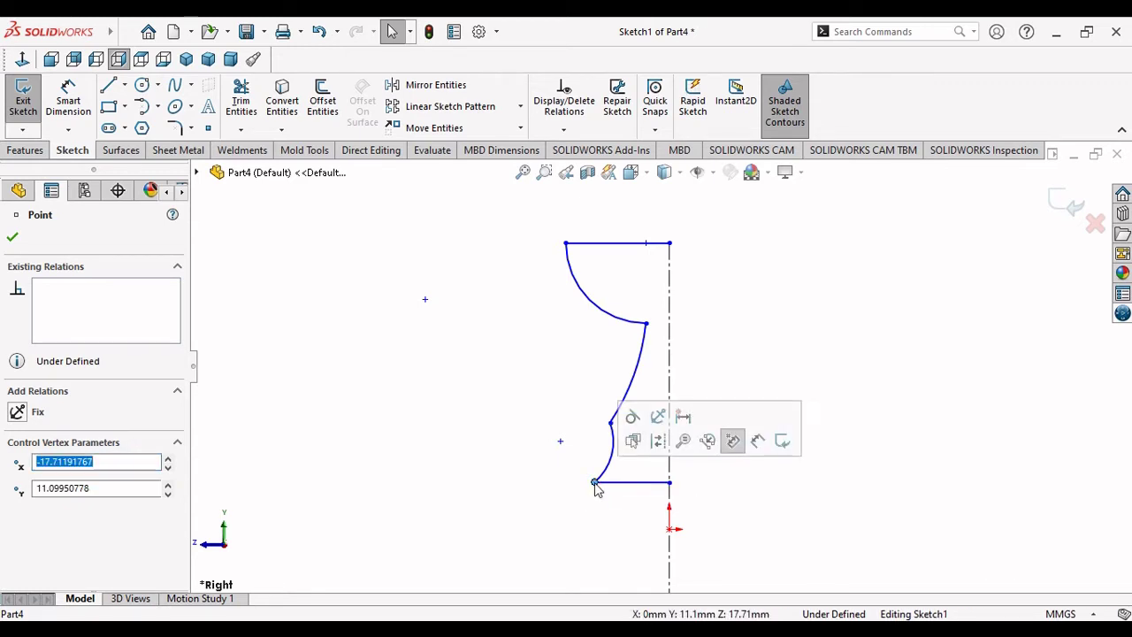
{"action": "left_click_drag", "start_coordinate": [585, 487], "coordinate": [596, 496]}
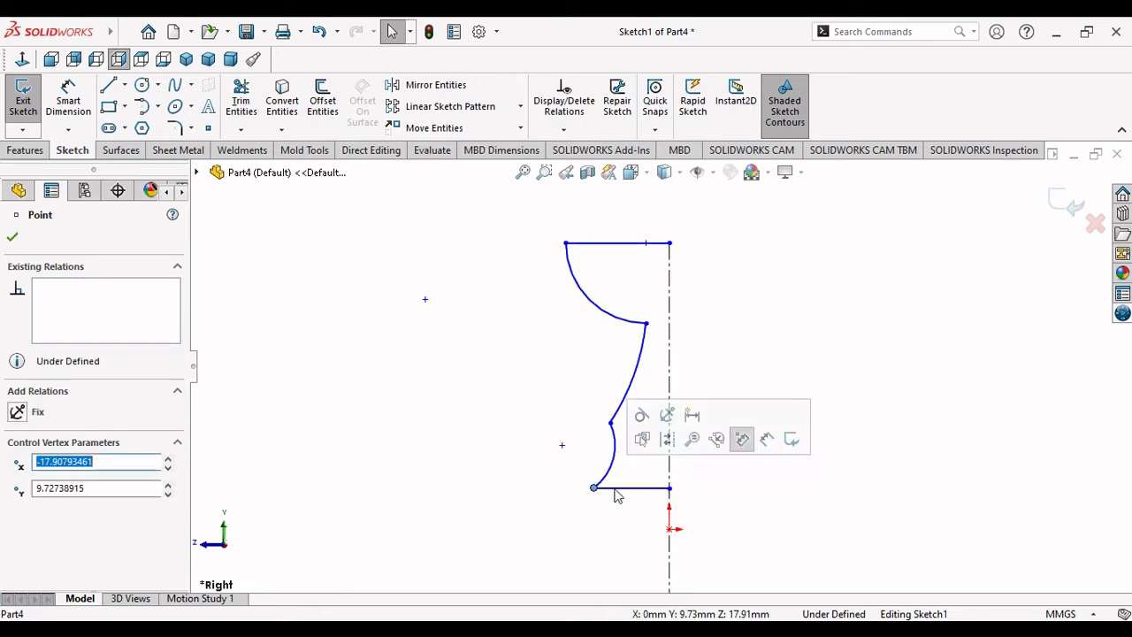
{"action": "left_click", "coordinate": [756, 502]}
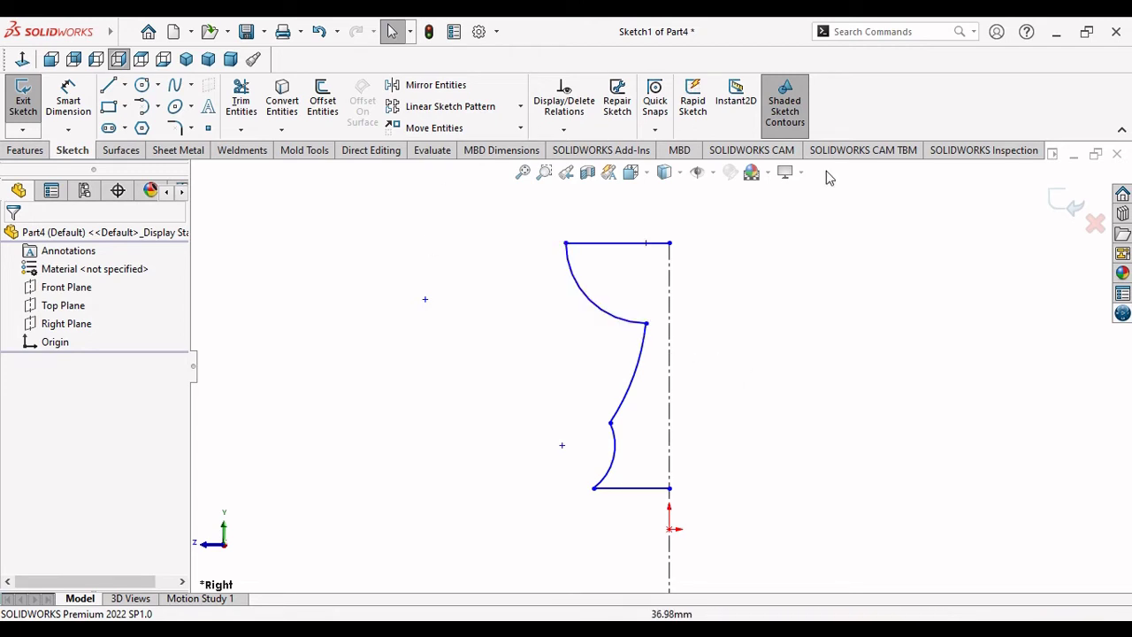
Dimension the cup arc to a 22 mm radius, keeping millimetre units.
{"action": "left_click", "coordinate": [71, 99]}
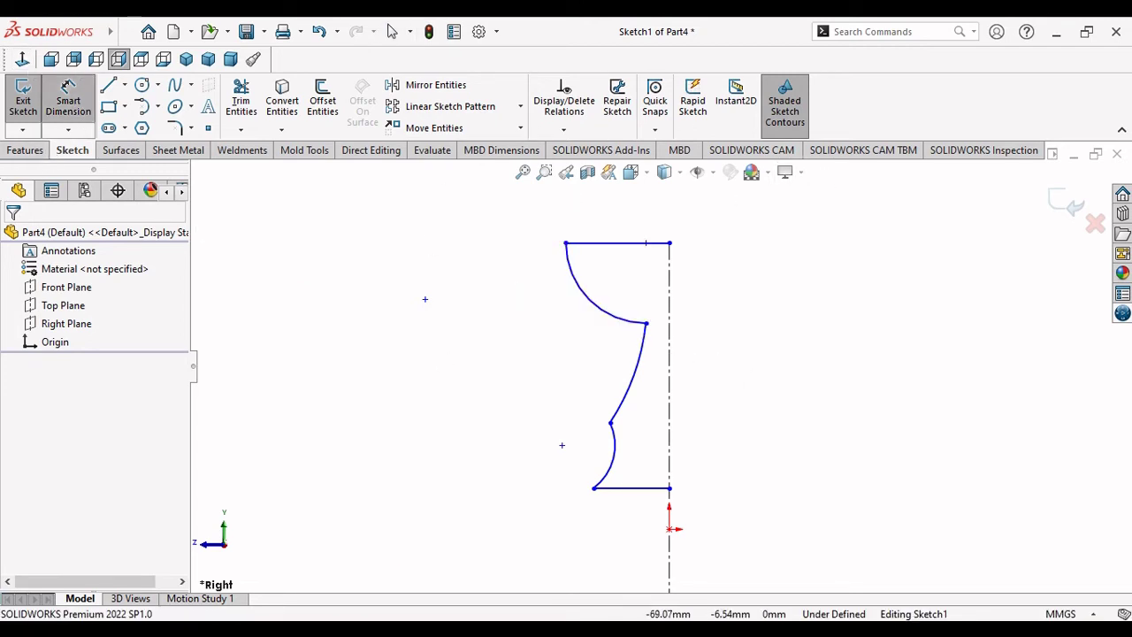
{"action": "left_click", "coordinate": [575, 318]}
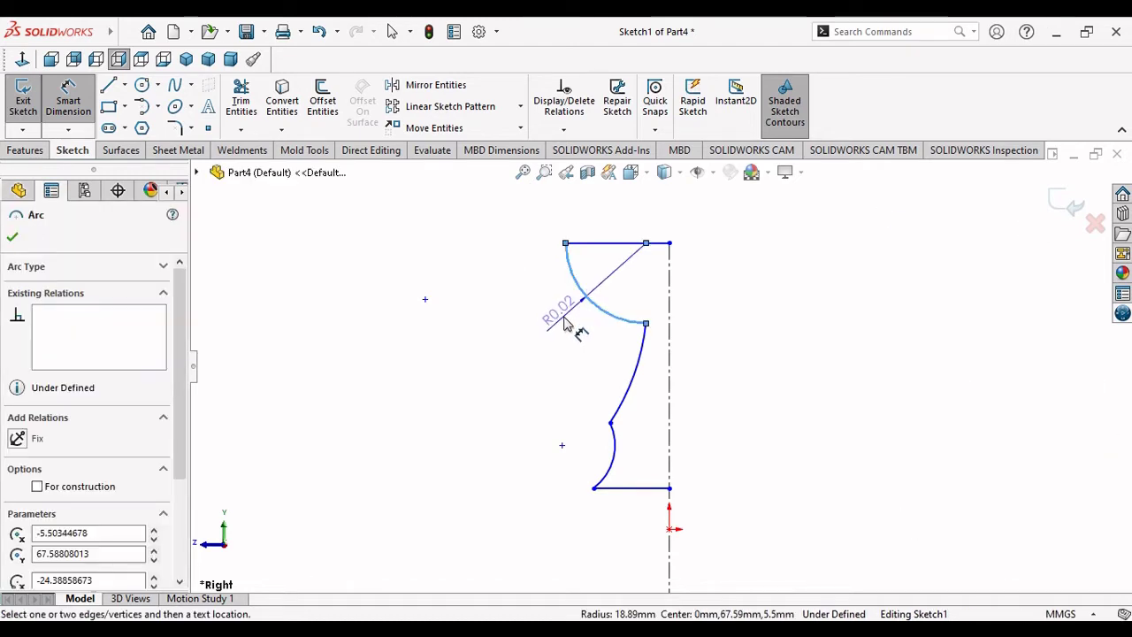
{"action": "left_click", "coordinate": [567, 323]}
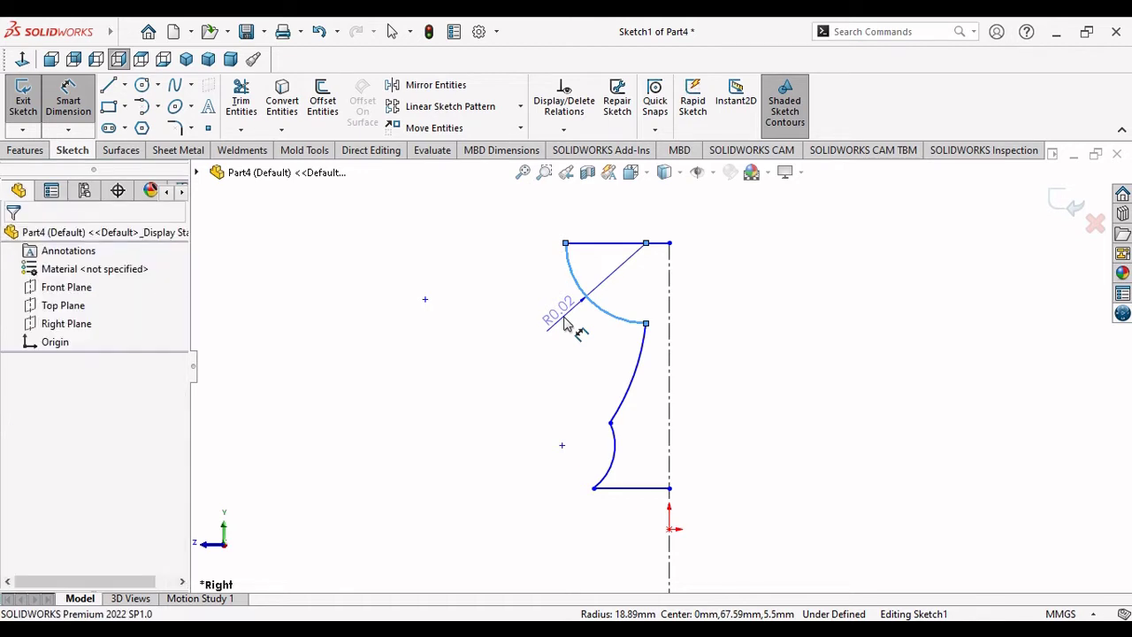
{"action": "left_click", "coordinate": [567, 324]}
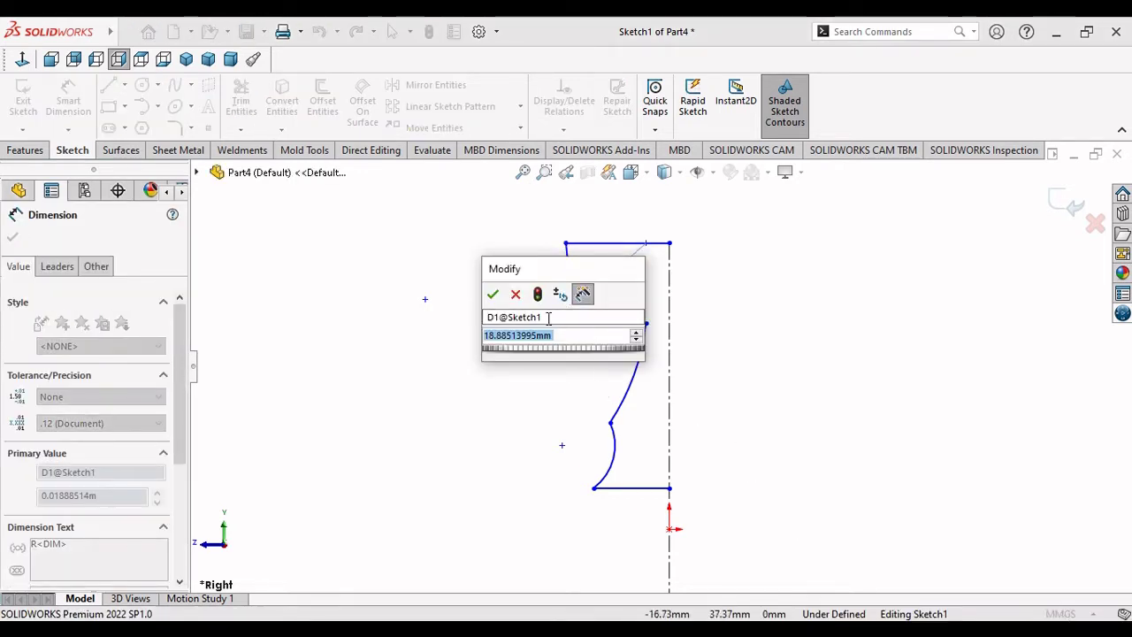
{"action": "left_click", "coordinate": [492, 294]}
{"action": "left_click", "coordinate": [1076, 614]}
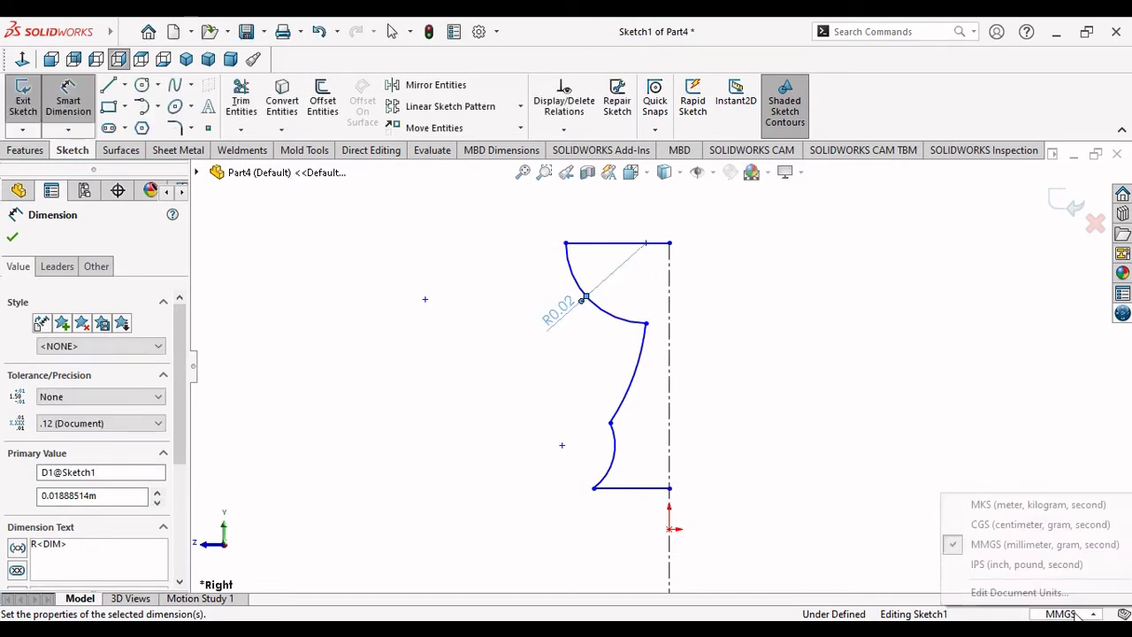
{"action": "left_click", "coordinate": [1008, 544]}
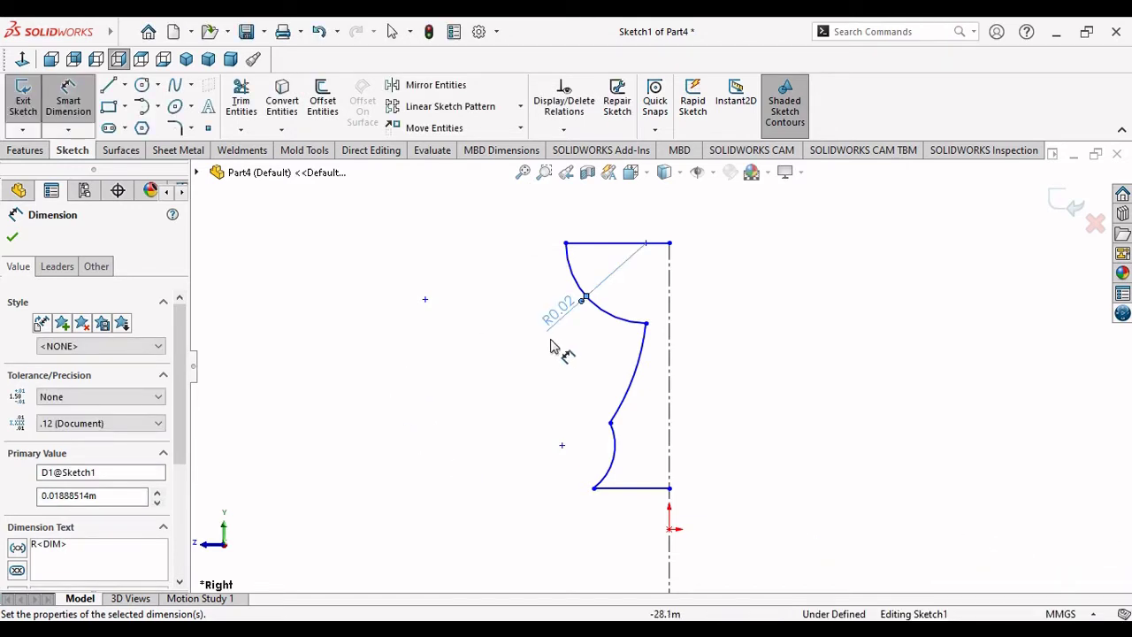
{"action": "double_click", "coordinate": [559, 310]}
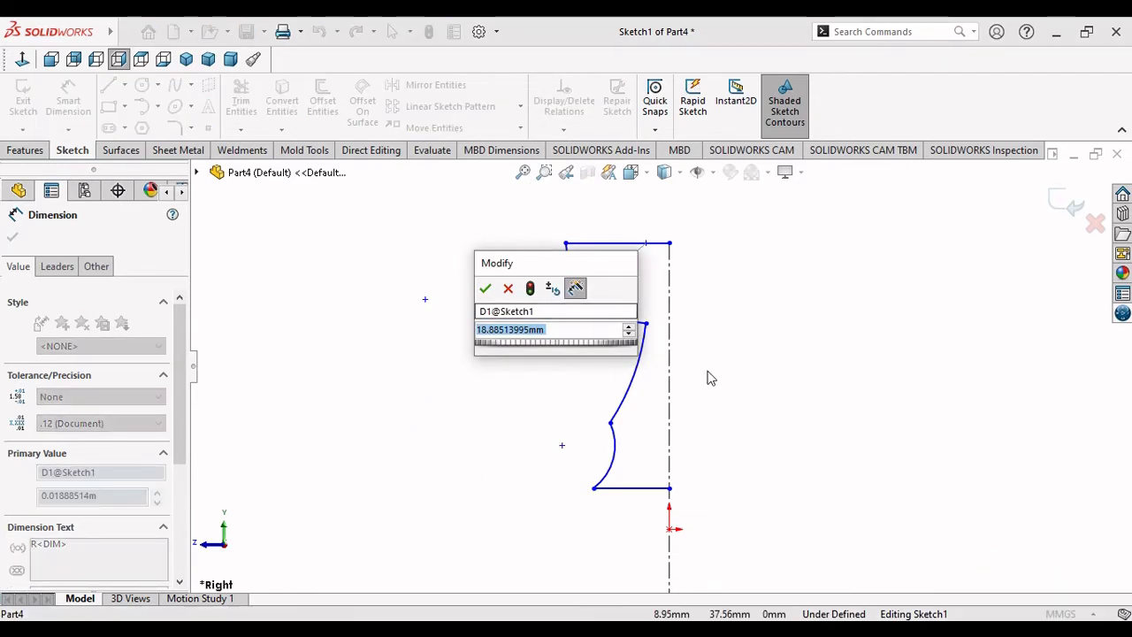
{"action": "type", "text": "22"}
{"action": "key", "text": "Return"}
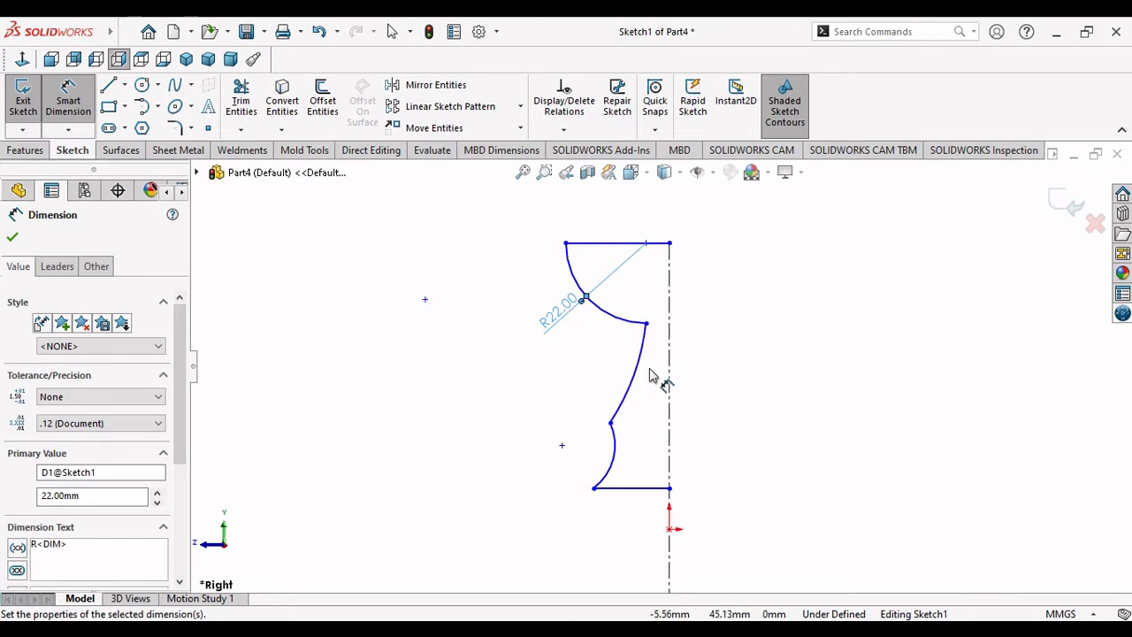
Set the lower stem arc radius to 10 mm and the middle arc to 38 mm.
{"action": "left_click", "coordinate": [614, 460]}
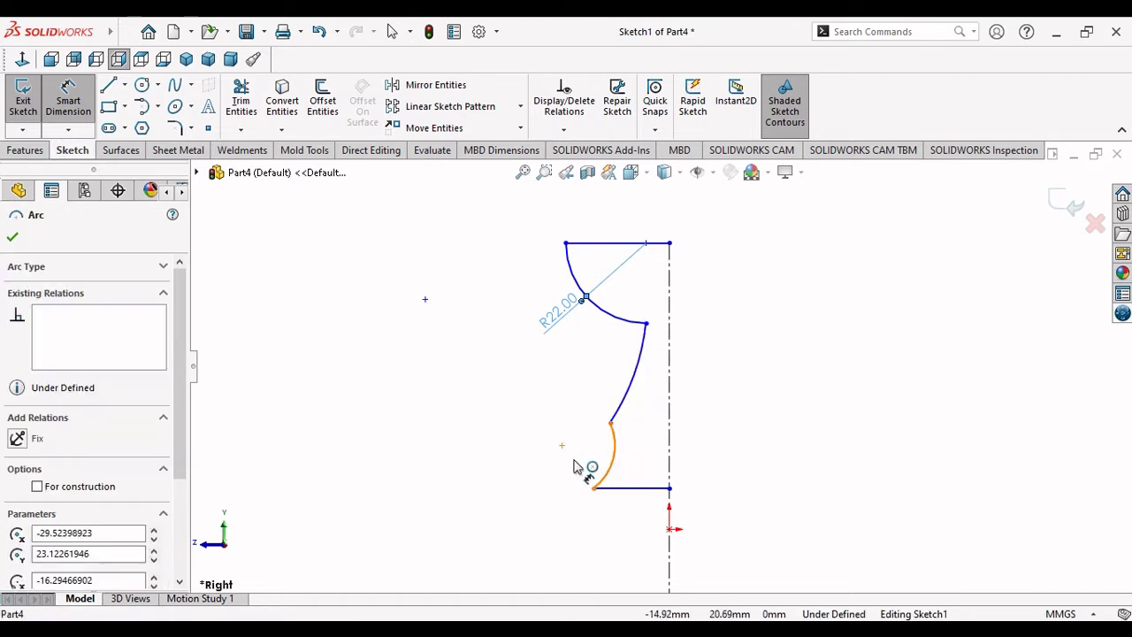
{"action": "left_click", "coordinate": [511, 460]}
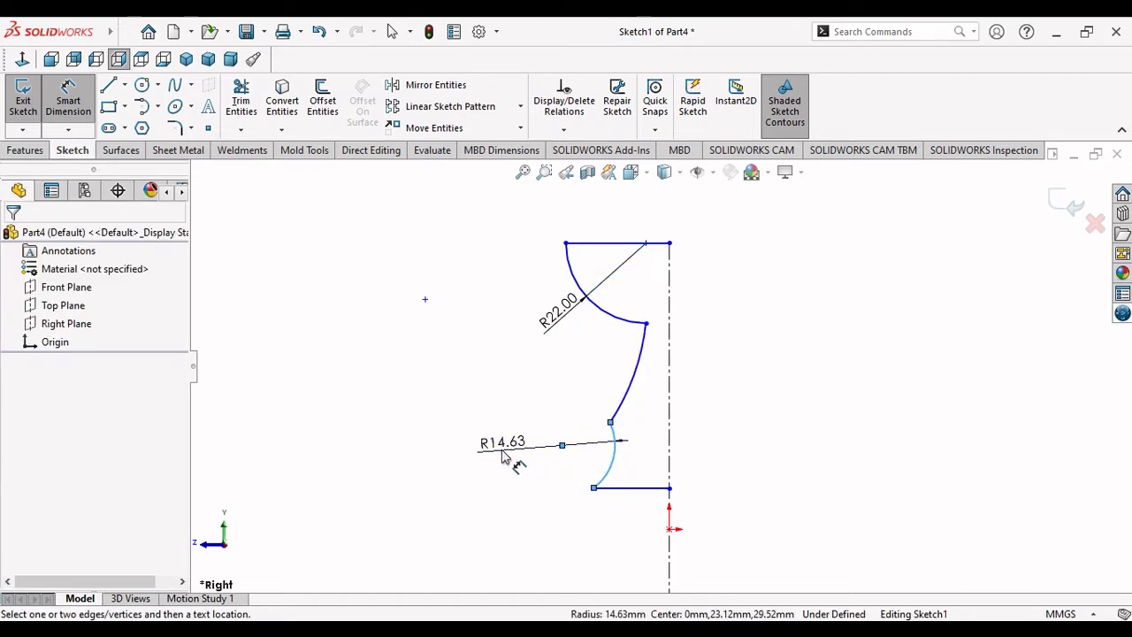
{"action": "type", "text": "10"}
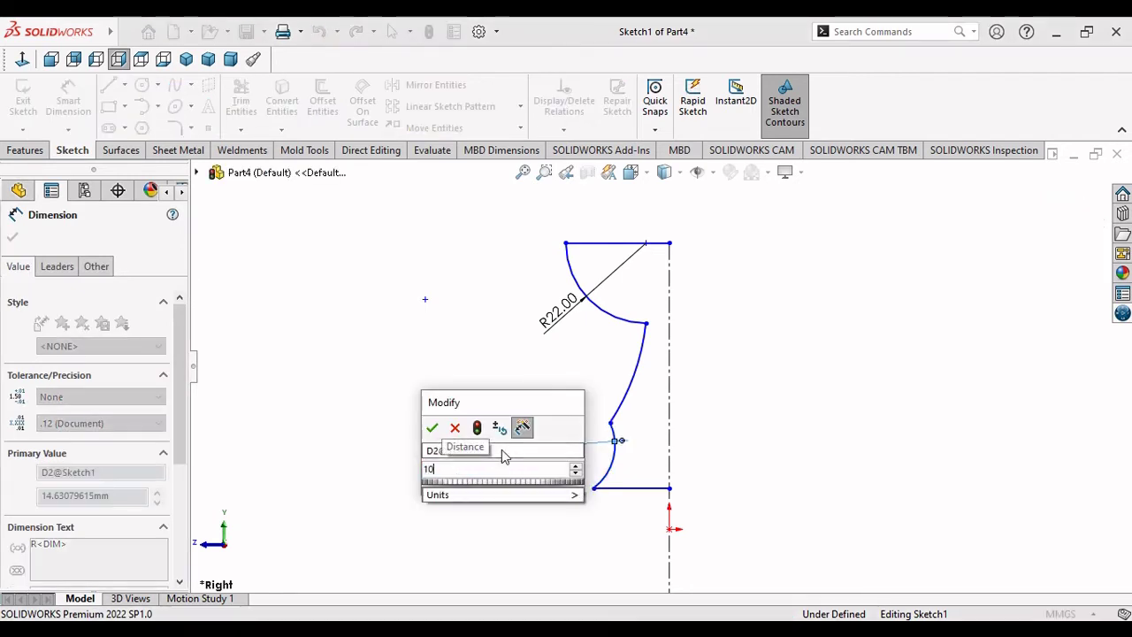
{"action": "key", "text": "Return"}
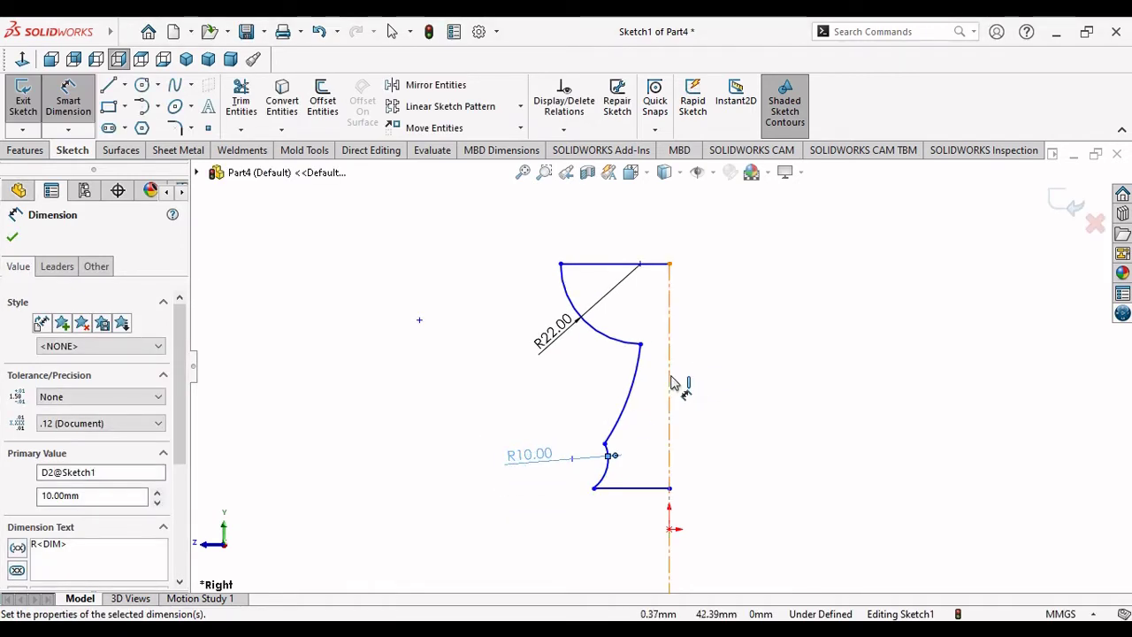
{"action": "left_click", "coordinate": [625, 403]}
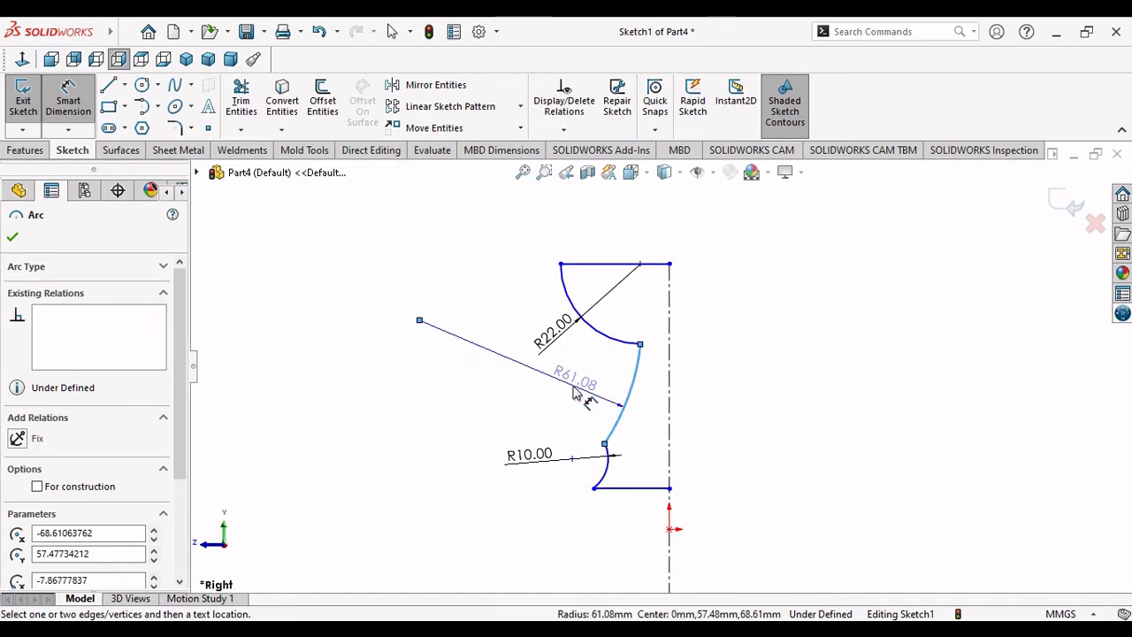
{"action": "left_click", "coordinate": [573, 394]}
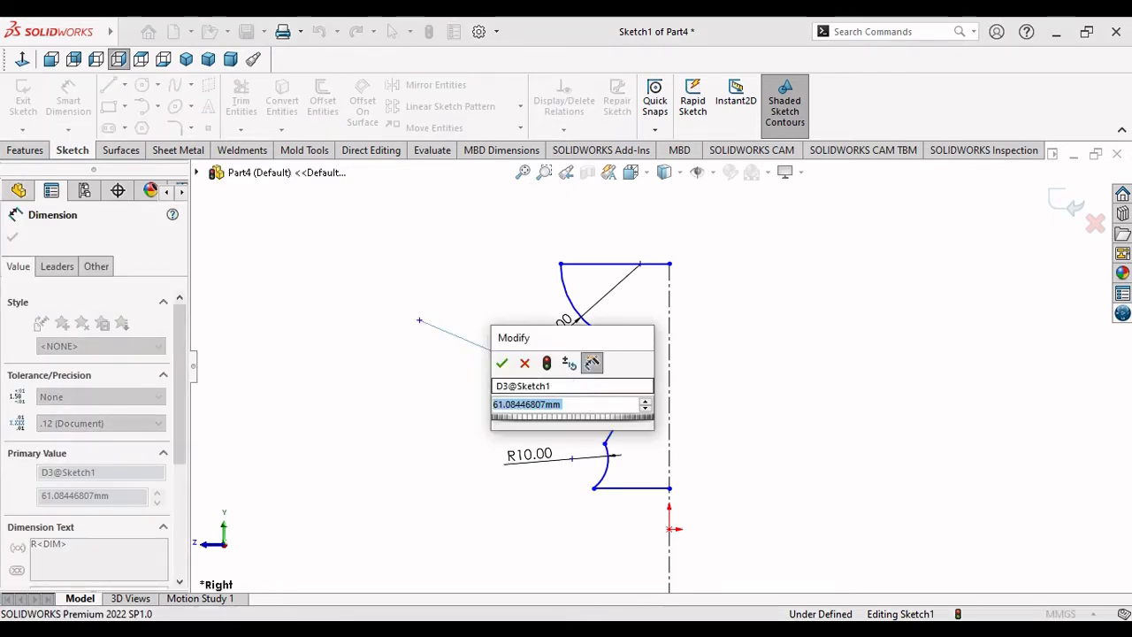
{"action": "type", "text": "38"}
{"action": "key", "text": "Return"}
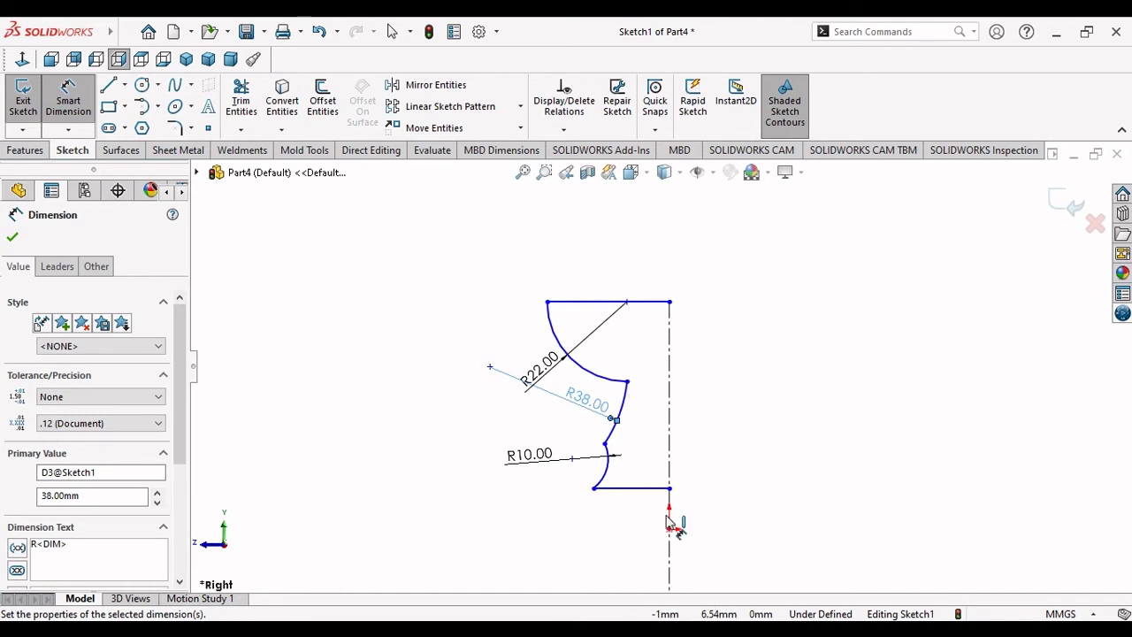
Dimension the base line to 18 mm and the top rim line to 23 mm.
{"action": "left_click", "coordinate": [632, 488]}
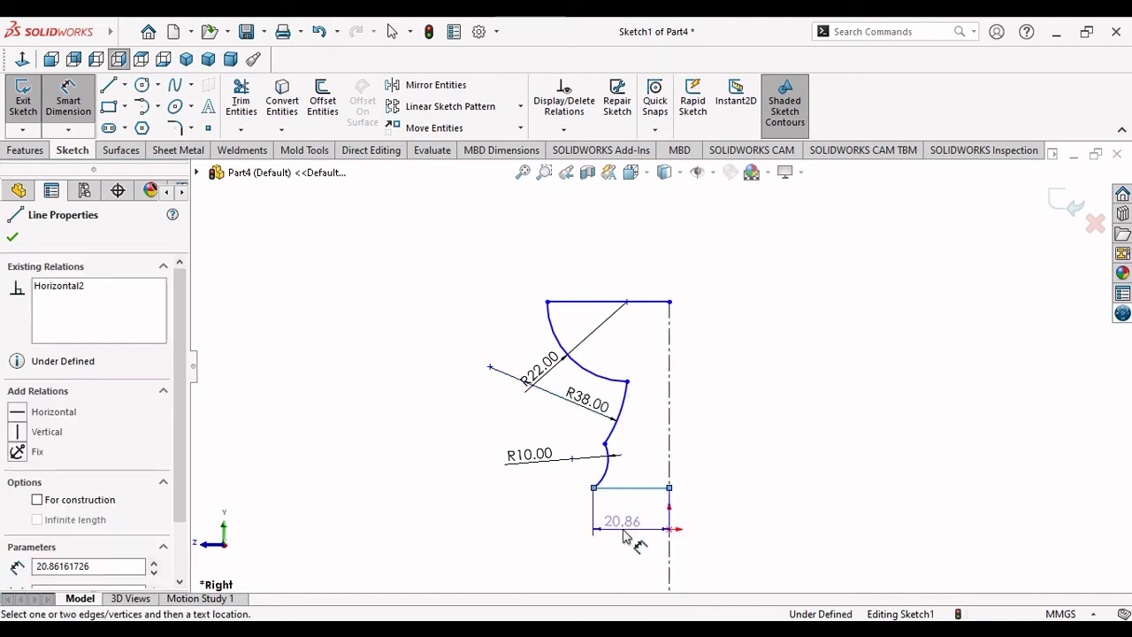
{"action": "left_click", "coordinate": [619, 534]}
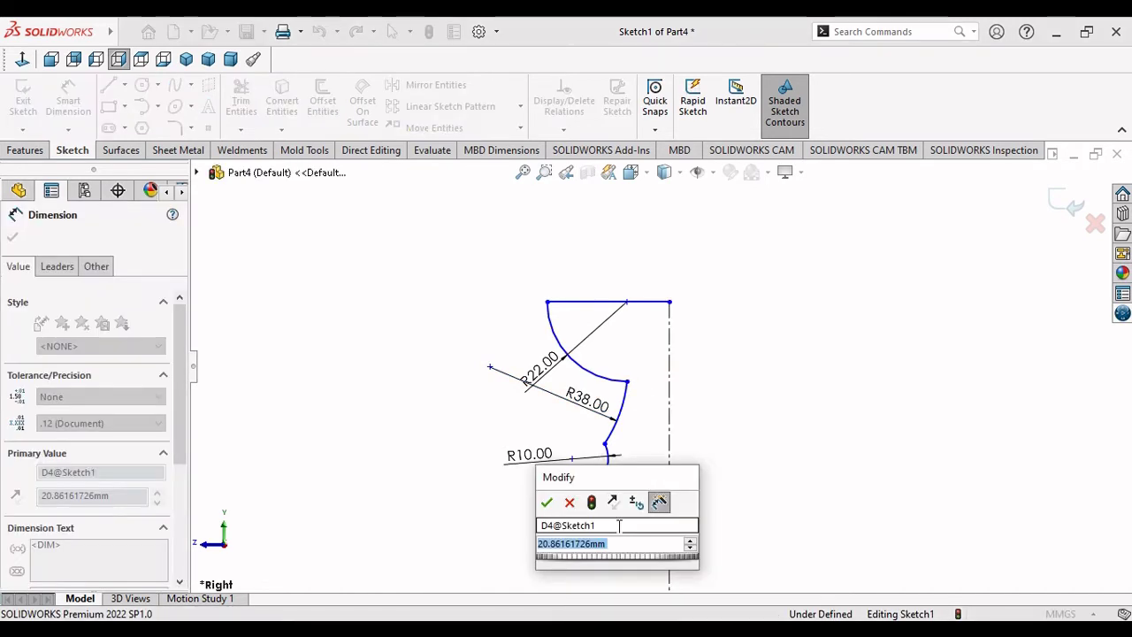
{"action": "type", "text": "18"}
{"action": "key", "text": "Return"}
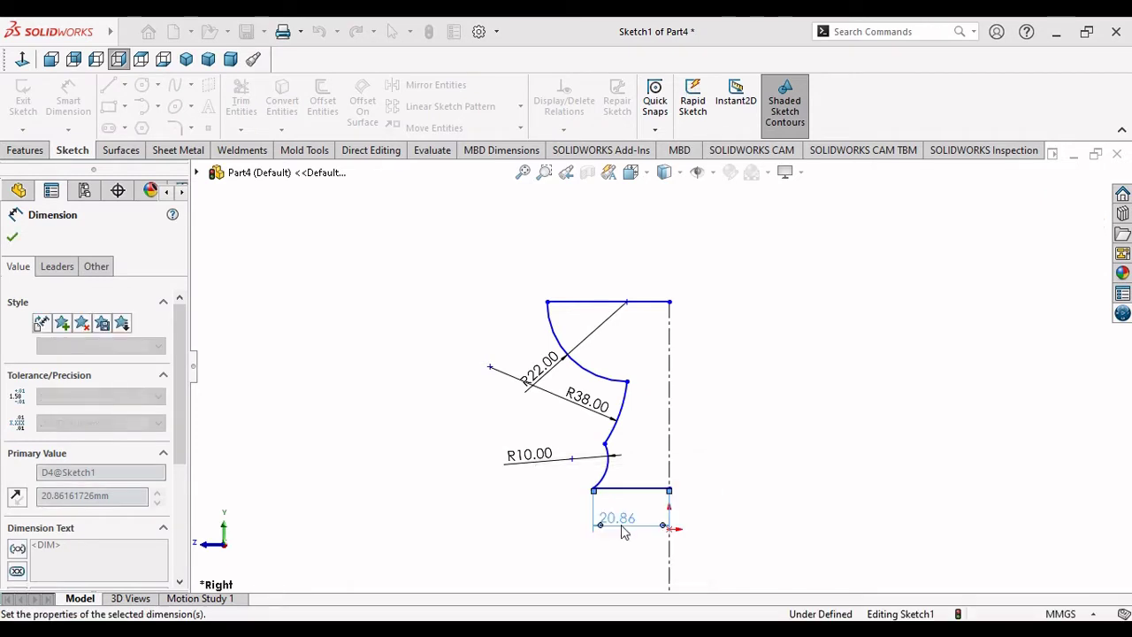
{"action": "left_click", "coordinate": [621, 302]}
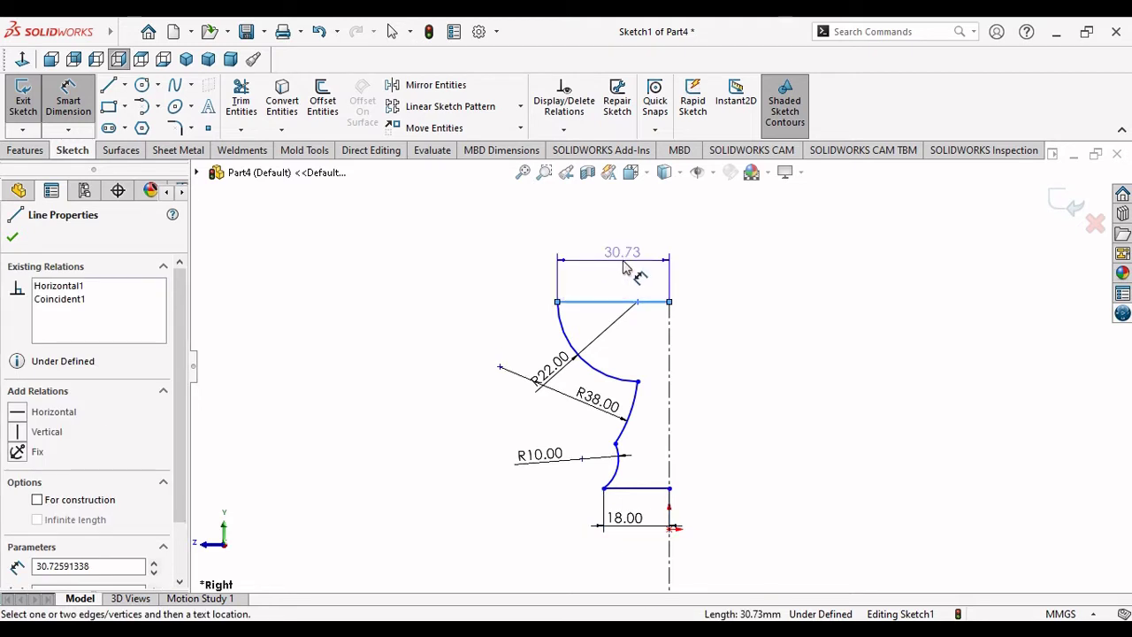
{"action": "left_click", "coordinate": [624, 268]}
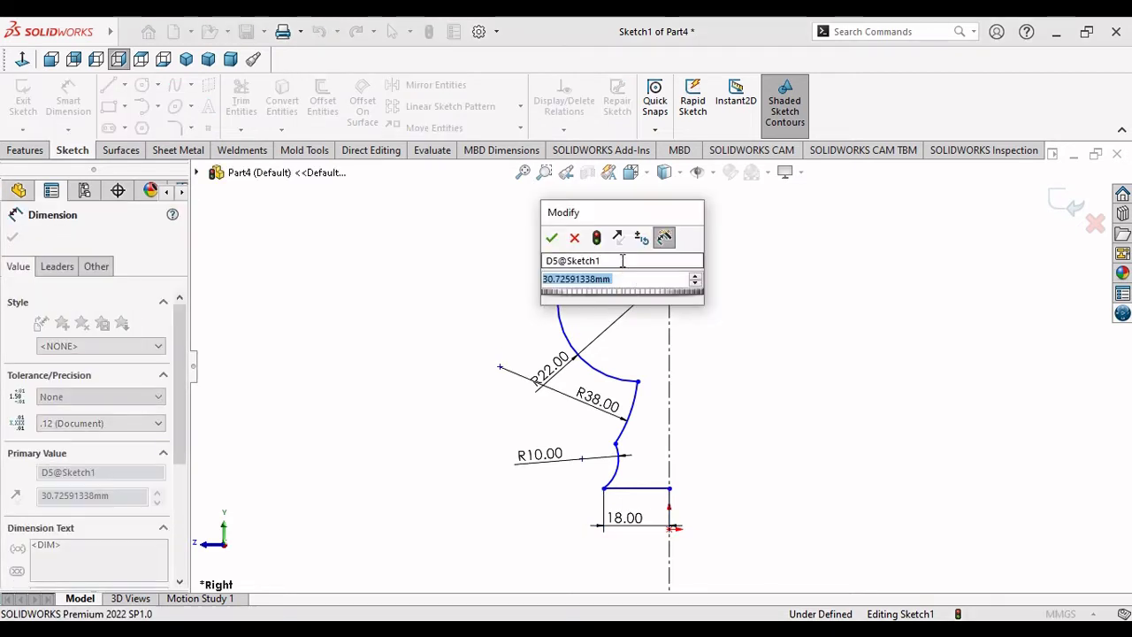
{"action": "type", "text": "23"}
{"action": "key", "text": "Return"}
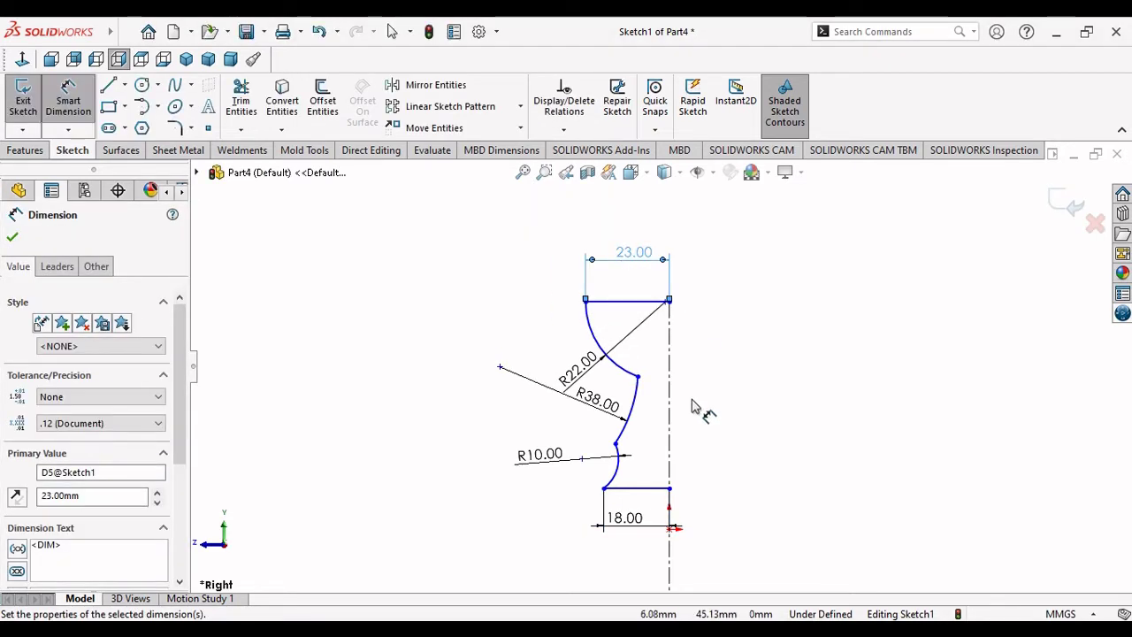
Move the R22.00 and R38.00 labels up and left, clear of the profile.
{"action": "scroll", "coordinate": [646, 475], "scroll_direction": "down", "scroll_amount": 1}
{"action": "scroll", "coordinate": [715, 445], "scroll_direction": "up", "scroll_amount": 1}
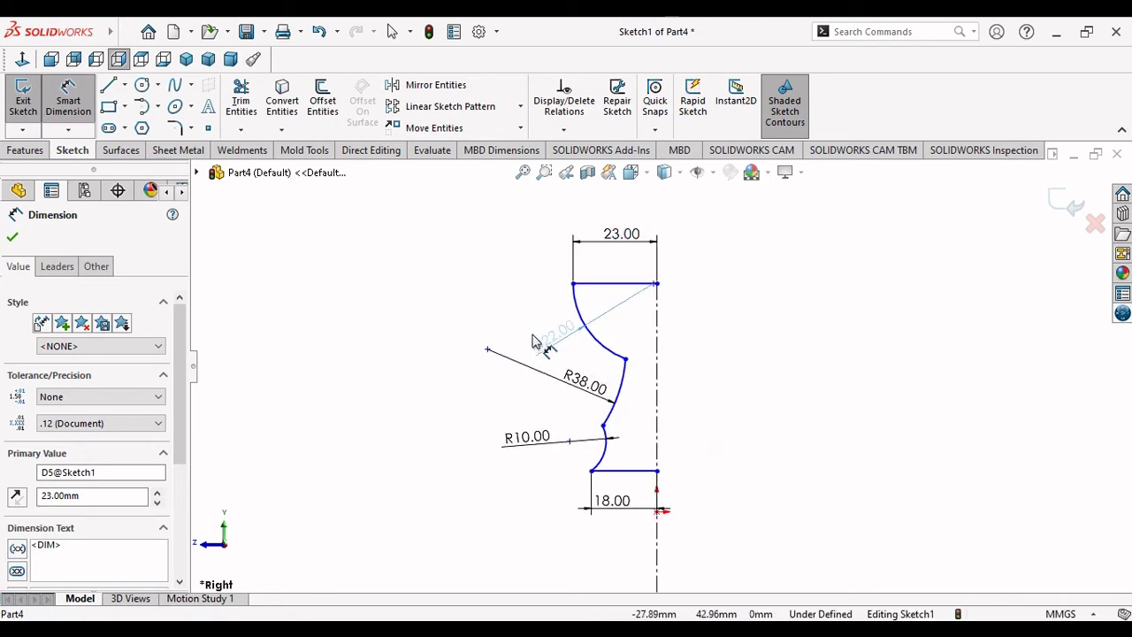
{"action": "left_click_drag", "start_coordinate": [533, 341], "coordinate": [500, 317]}
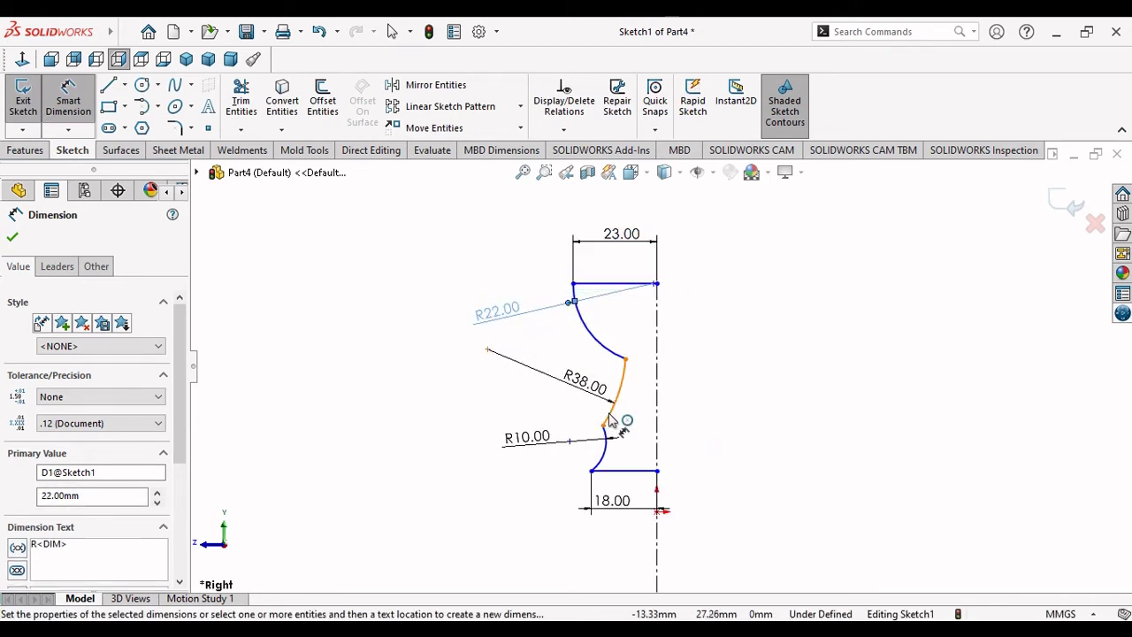
{"action": "mouse_move", "coordinate": [588, 382]}
{"action": "left_mouse_down"}
{"action": "mouse_move", "coordinate": [566, 353]}
{"action": "mouse_move", "coordinate": [550, 369]}
{"action": "left_mouse_up"}
Drag the R10.00 label further left and drop it clear of the profile.
{"action": "left_click", "coordinate": [849, 468]}
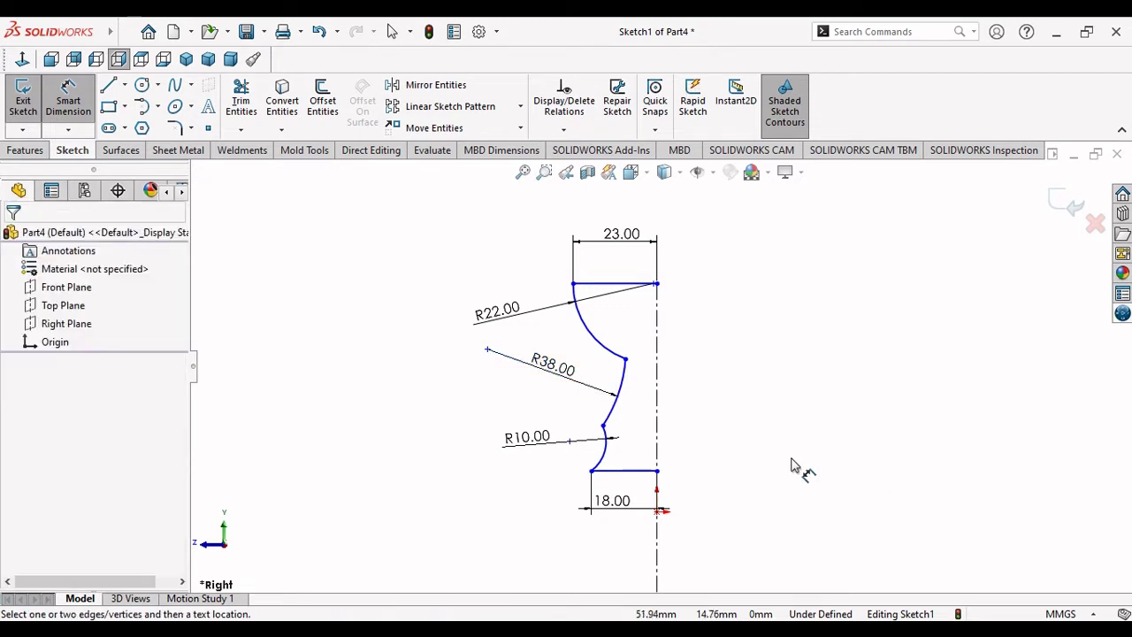
{"action": "mouse_move", "coordinate": [534, 447]}
{"action": "left_mouse_down"}
{"action": "mouse_move", "coordinate": [464, 433]}
{"action": "mouse_move", "coordinate": [474, 435]}
{"action": "left_mouse_up"}
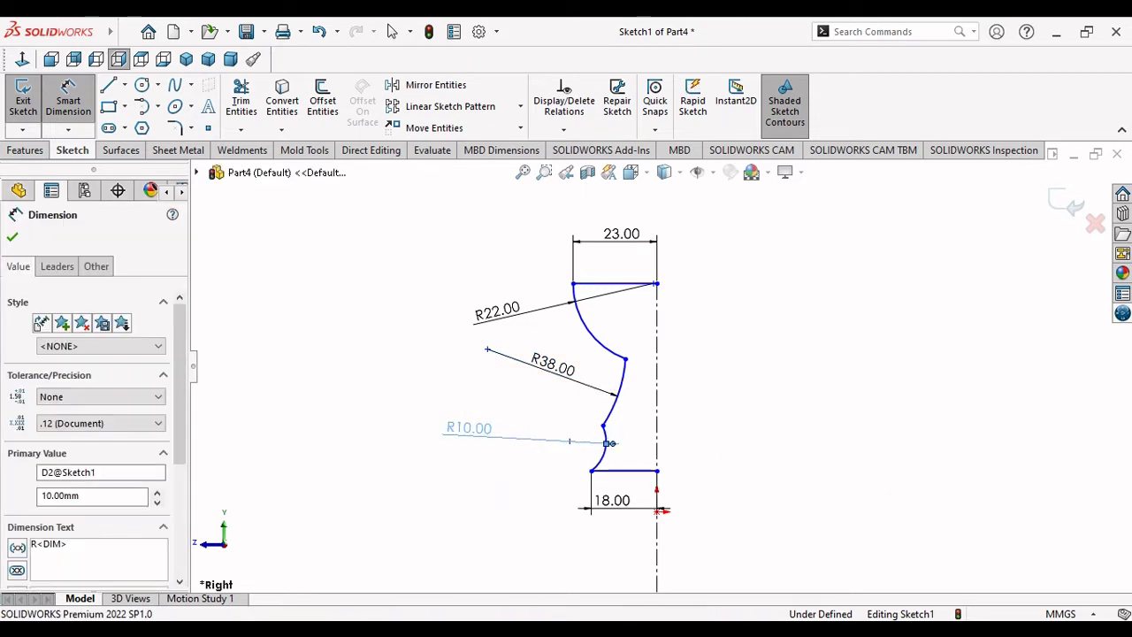
{"action": "left_click", "coordinate": [809, 425]}
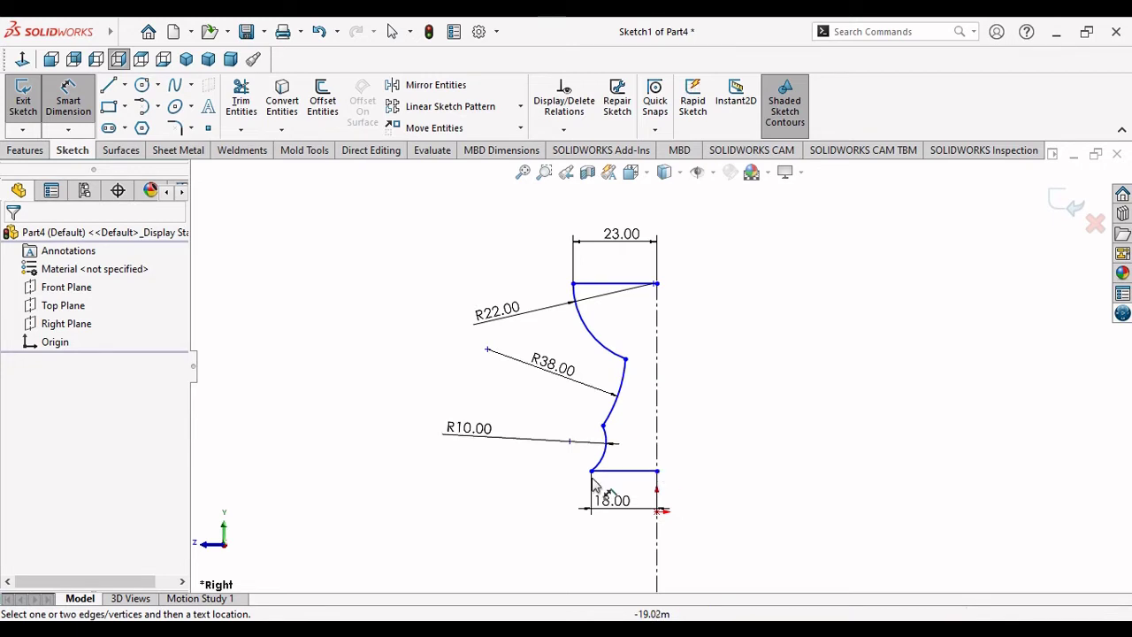
Dimension the base-to-lower-arc-joint height to 11 mm and move it right of the profile.
{"action": "left_click", "coordinate": [602, 426]}
{"action": "left_click", "coordinate": [591, 471]}
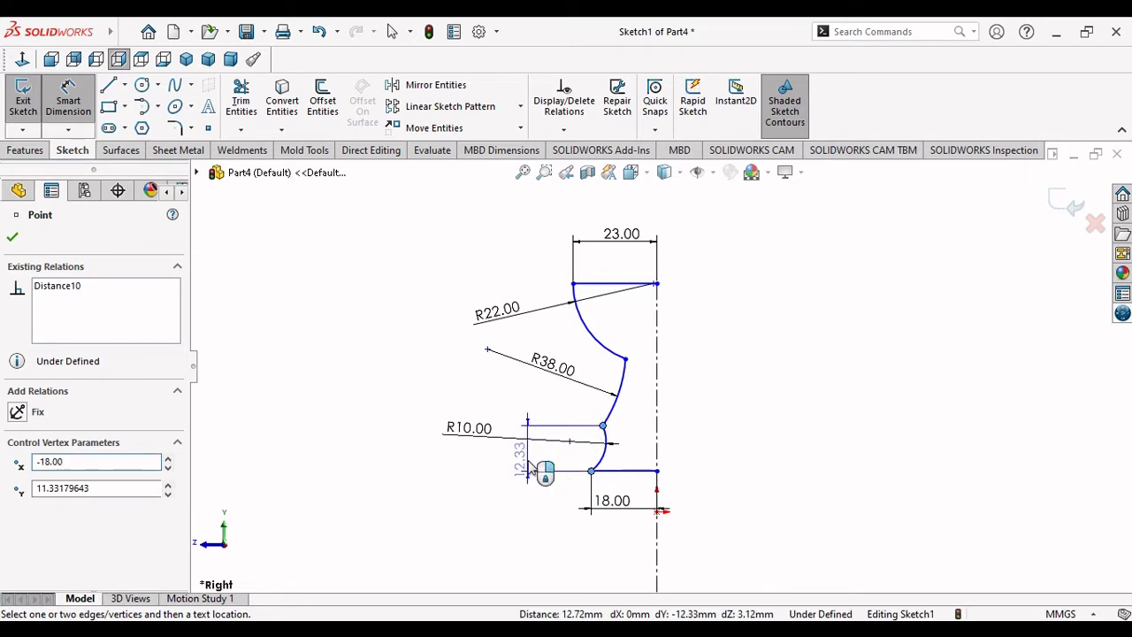
{"action": "left_click", "coordinate": [529, 470]}
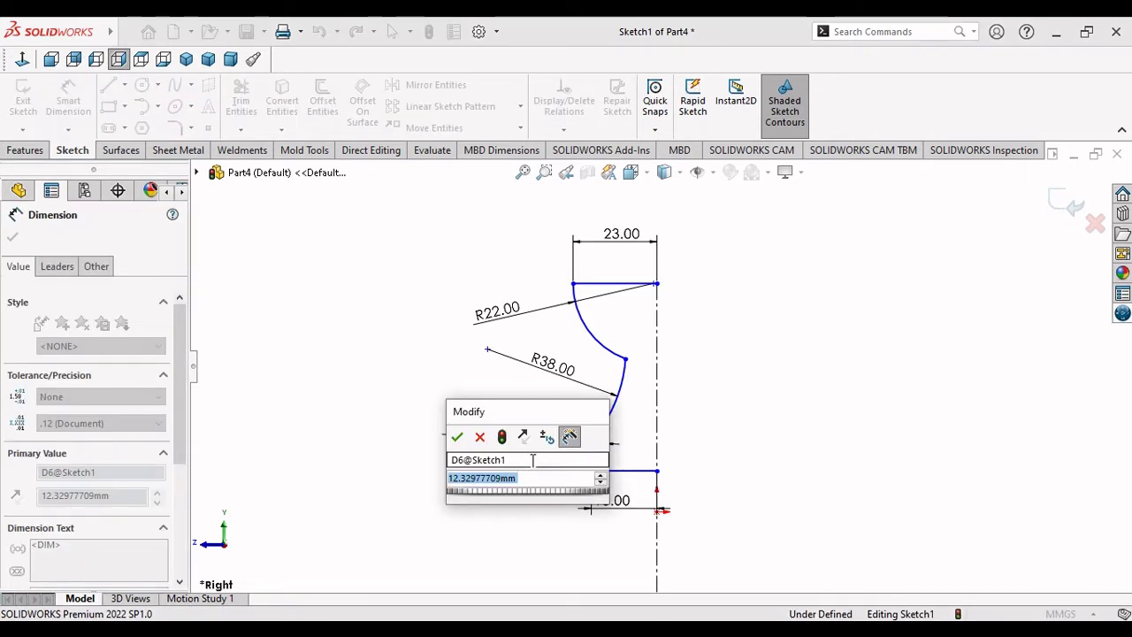
{"action": "type", "text": "11"}
{"action": "key", "text": "Return"}
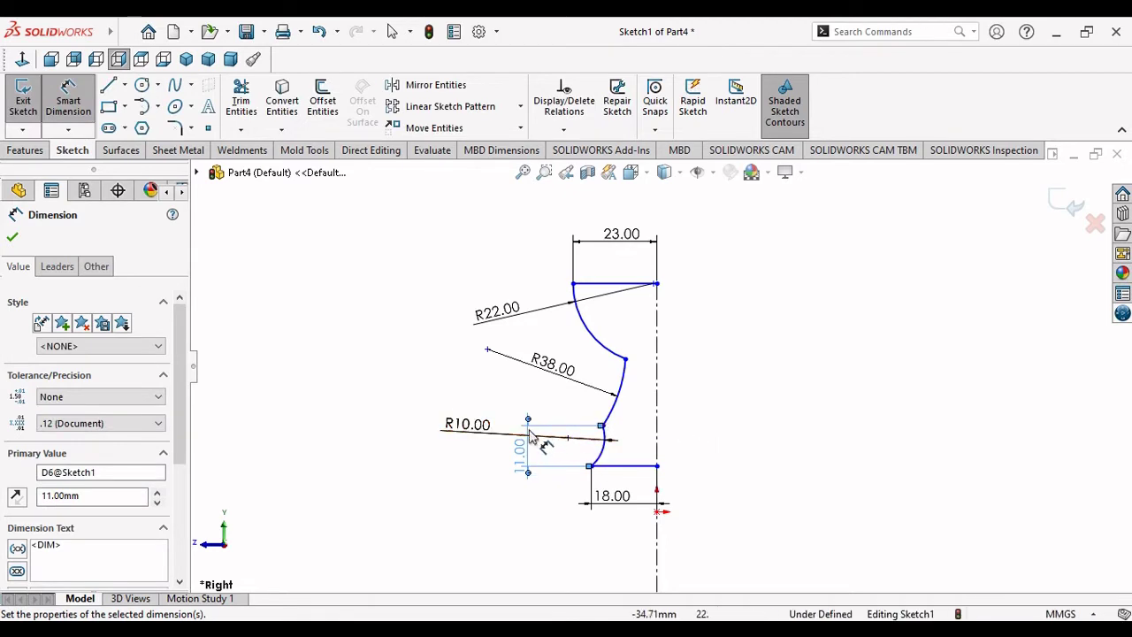
{"action": "mouse_move", "coordinate": [554, 424]}
{"action": "left_mouse_down"}
{"action": "mouse_move", "coordinate": [733, 475]}
{"action": "mouse_move", "coordinate": [727, 453]}
{"action": "mouse_move", "coordinate": [741, 462]}
{"action": "mouse_move", "coordinate": [712, 439]}
{"action": "left_mouse_up"}
{"action": "left_click", "coordinate": [914, 522]}
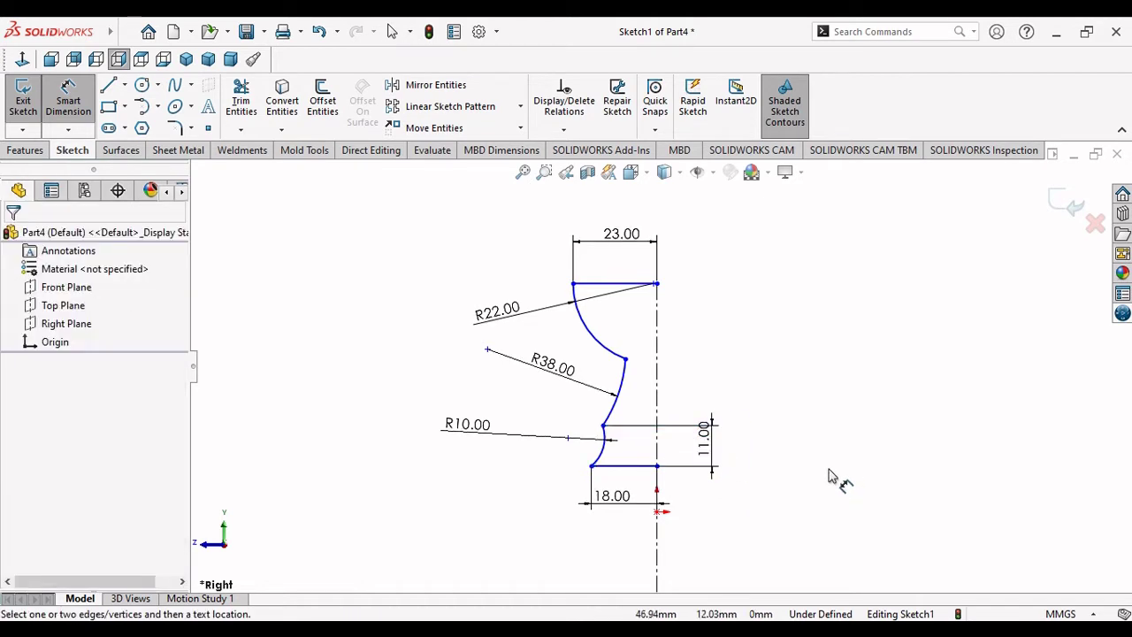
Dimension 19 mm between the arc joints and 16 mm from the upper joint to the top line.
{"action": "left_click", "coordinate": [603, 425]}
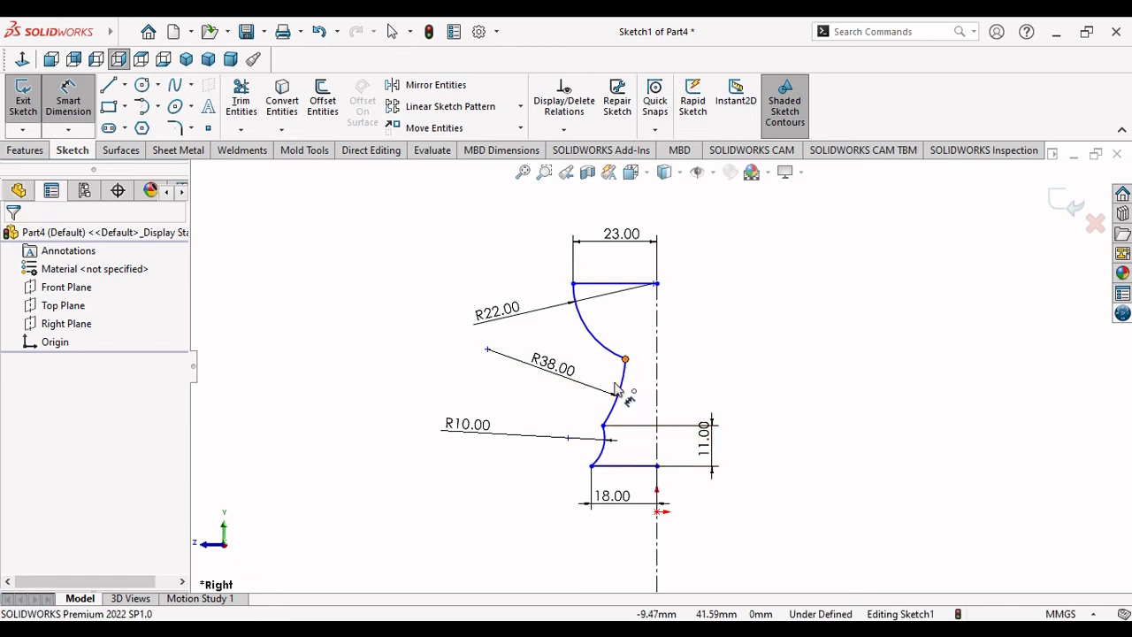
{"action": "left_click", "coordinate": [626, 359]}
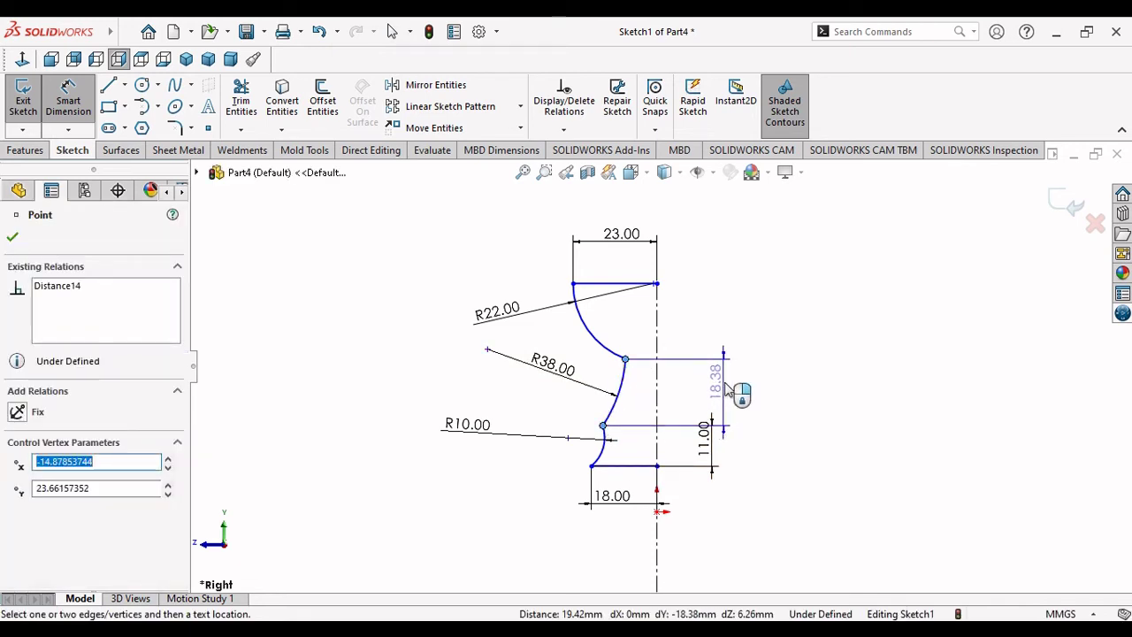
{"action": "left_click", "coordinate": [738, 392]}
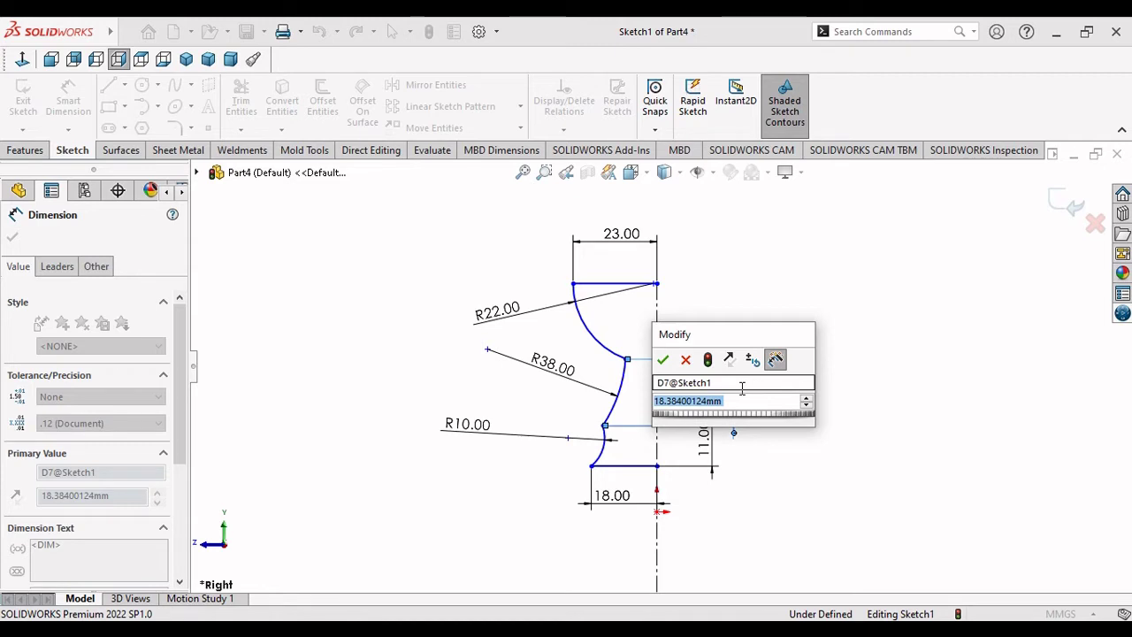
{"action": "type", "text": "19"}
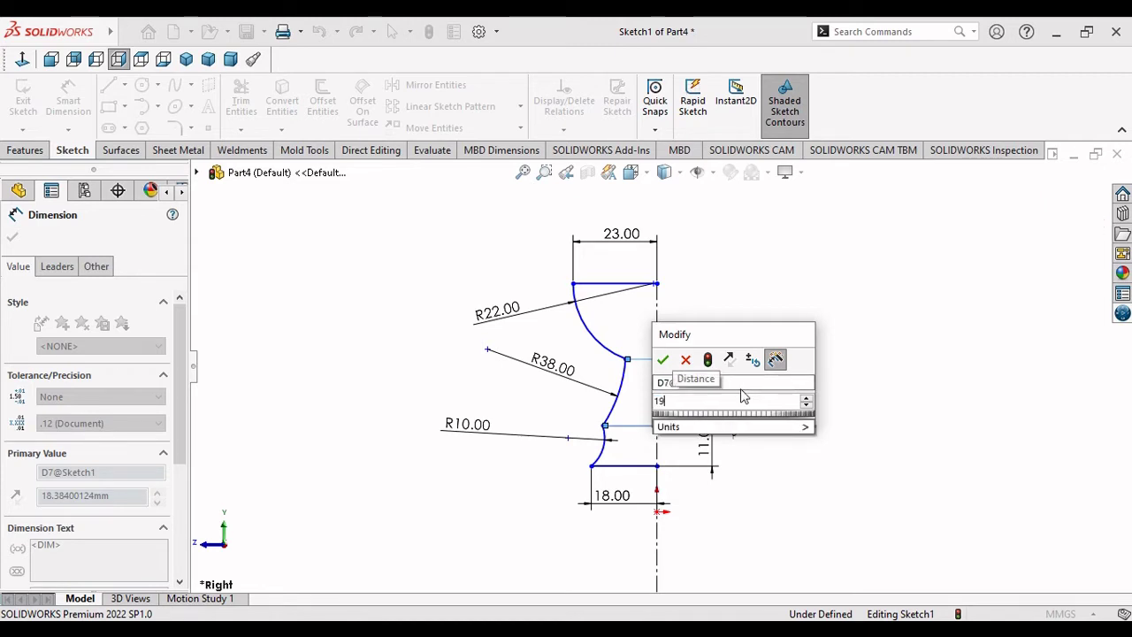
{"action": "key", "text": "Return"}
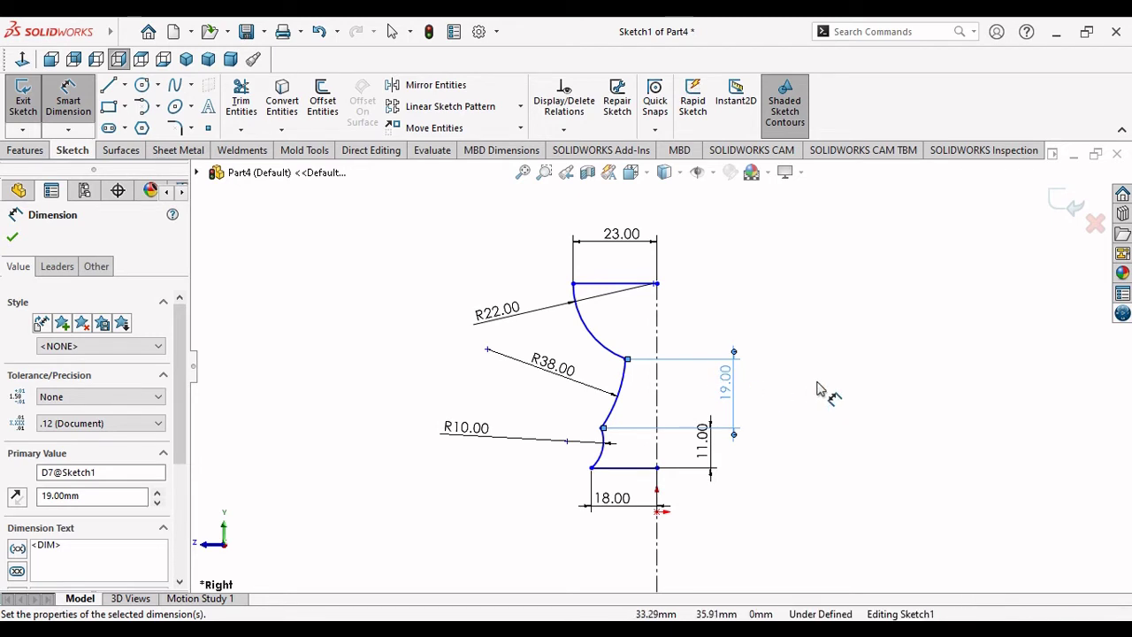
{"action": "left_click", "coordinate": [656, 284]}
{"action": "left_click", "coordinate": [628, 361]}
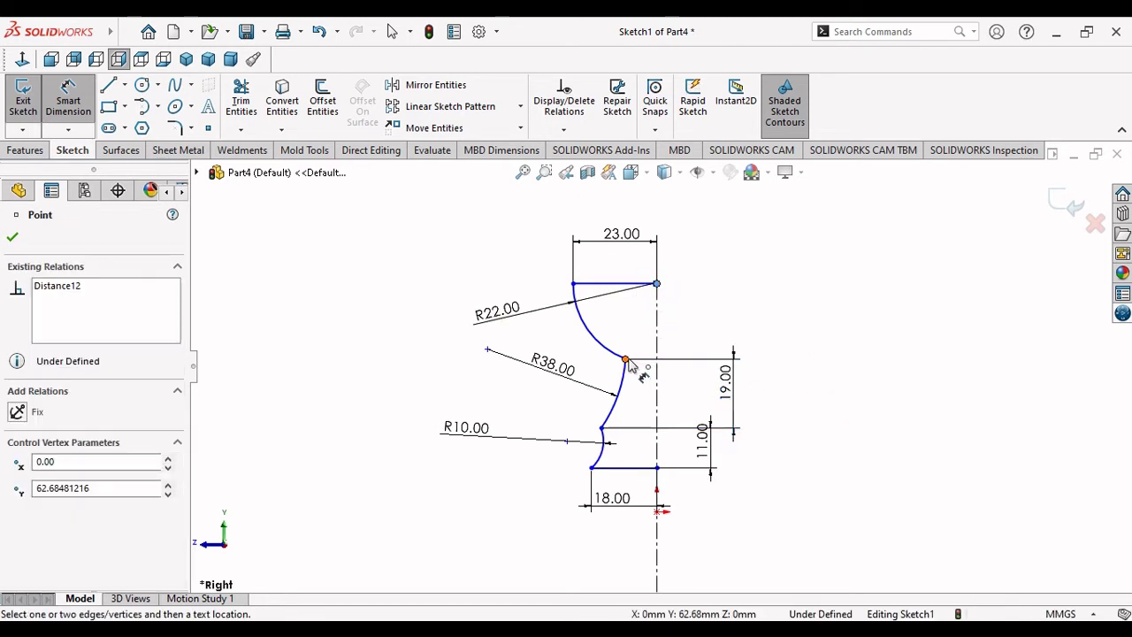
{"action": "left_click", "coordinate": [712, 329]}
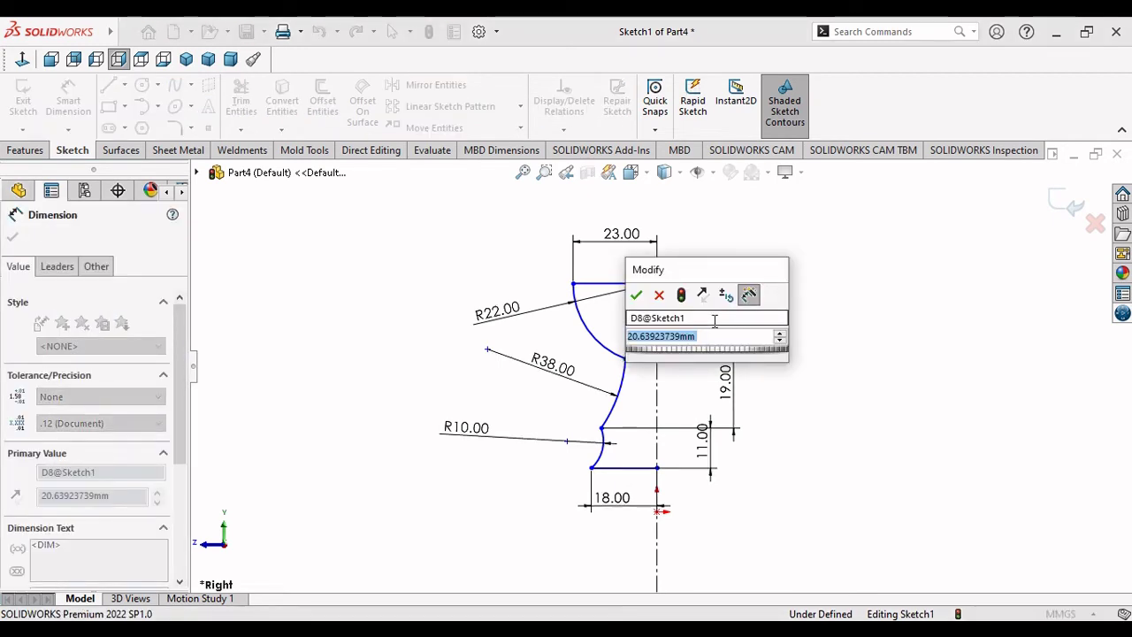
{"action": "type", "text": "16"}
{"action": "key", "text": "Return"}
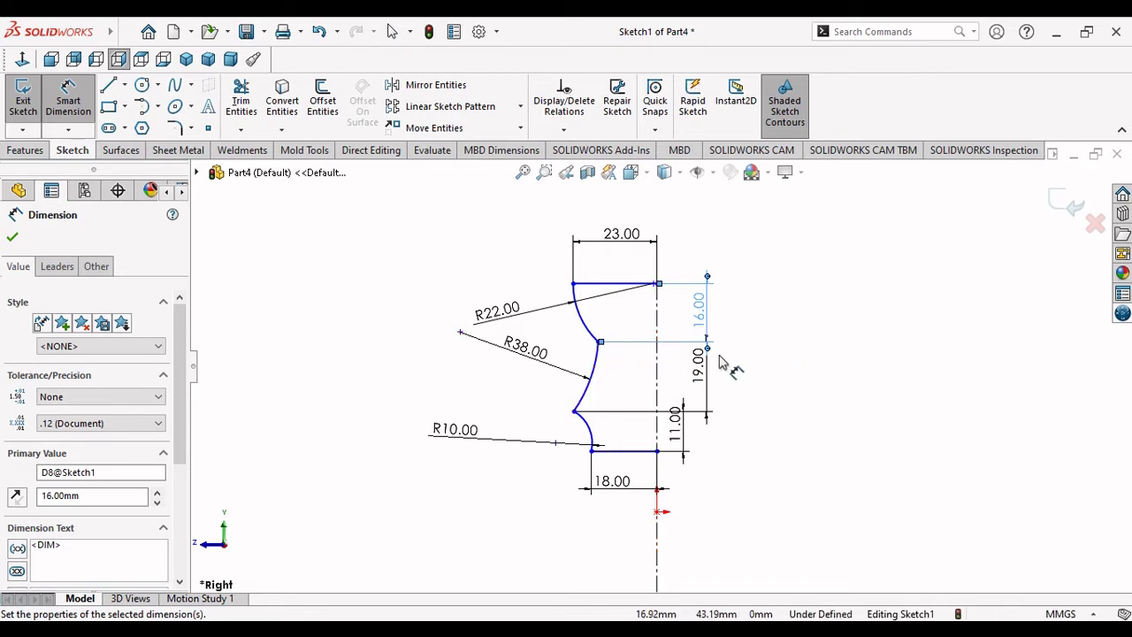
Try a dimension from the upper arc joint to the centerline, then cancel it as redundant.
{"action": "left_click", "coordinate": [598, 342]}
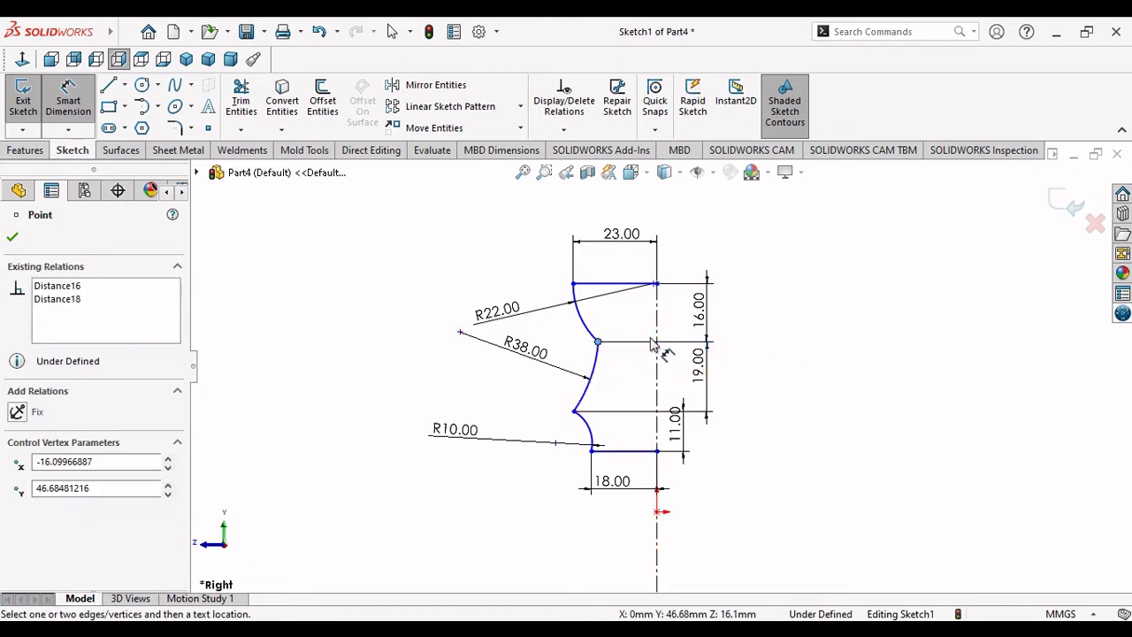
{"action": "left_click", "coordinate": [657, 345]}
{"action": "left_click", "coordinate": [622, 331]}
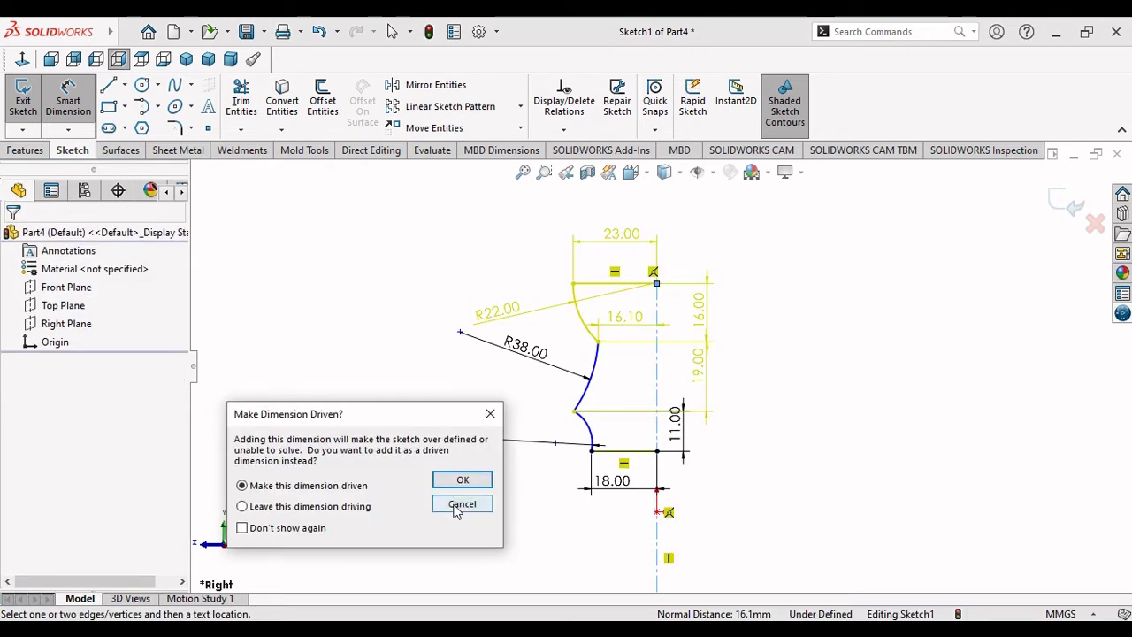
{"action": "left_click", "coordinate": [462, 503]}
Undo the 16.00 dimension, then try an 8.62 arc-endpoint-to-centerline dimension and decline it.
{"action": "key", "text": "ctrl+z"}
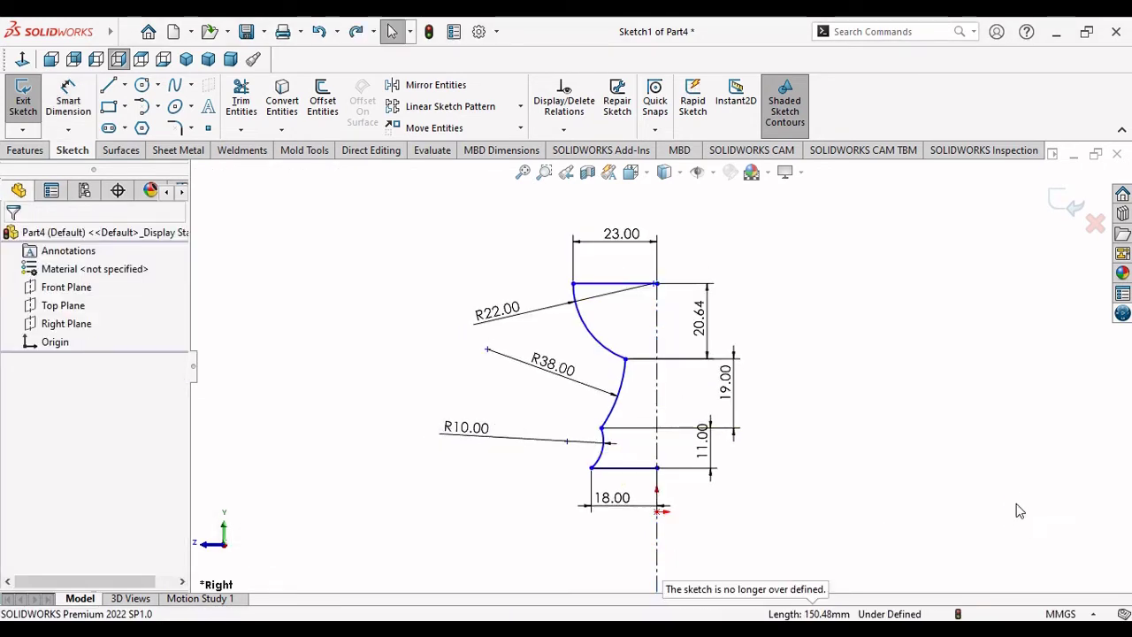
{"action": "scroll", "coordinate": [659, 361], "scroll_direction": "down", "scroll_amount": 4}
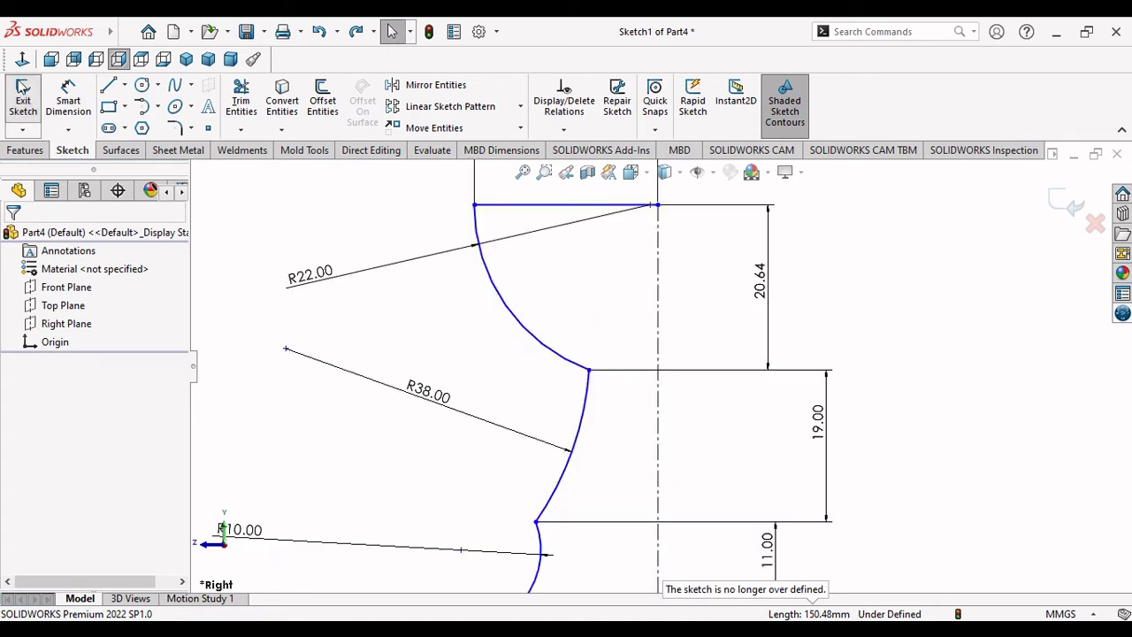
{"action": "left_click", "coordinate": [69, 99]}
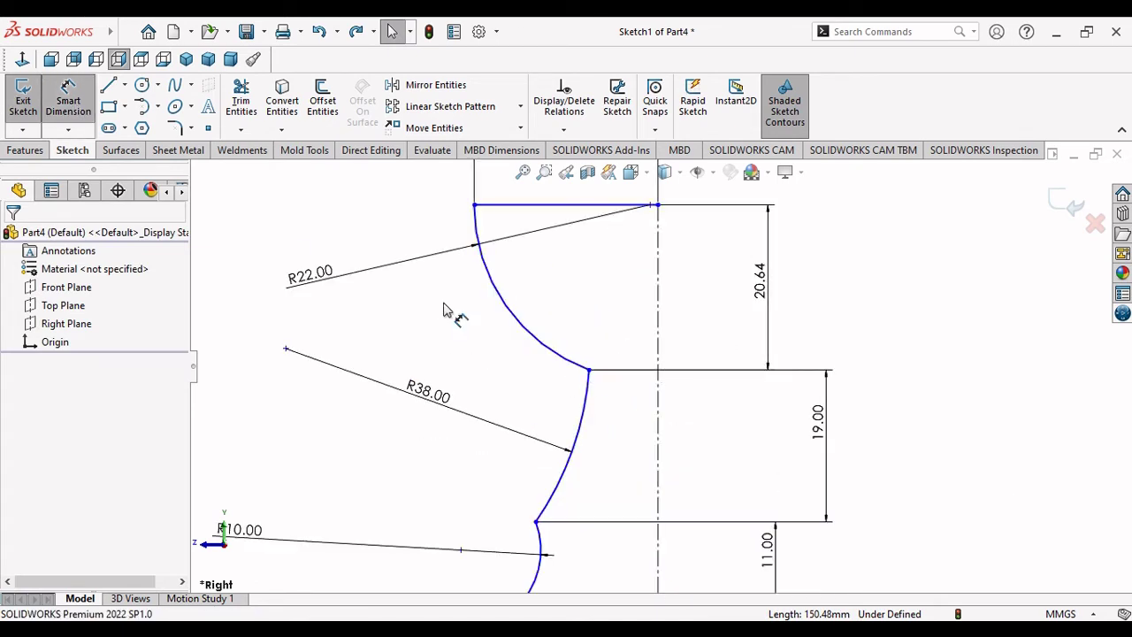
{"action": "left_click", "coordinate": [589, 371]}
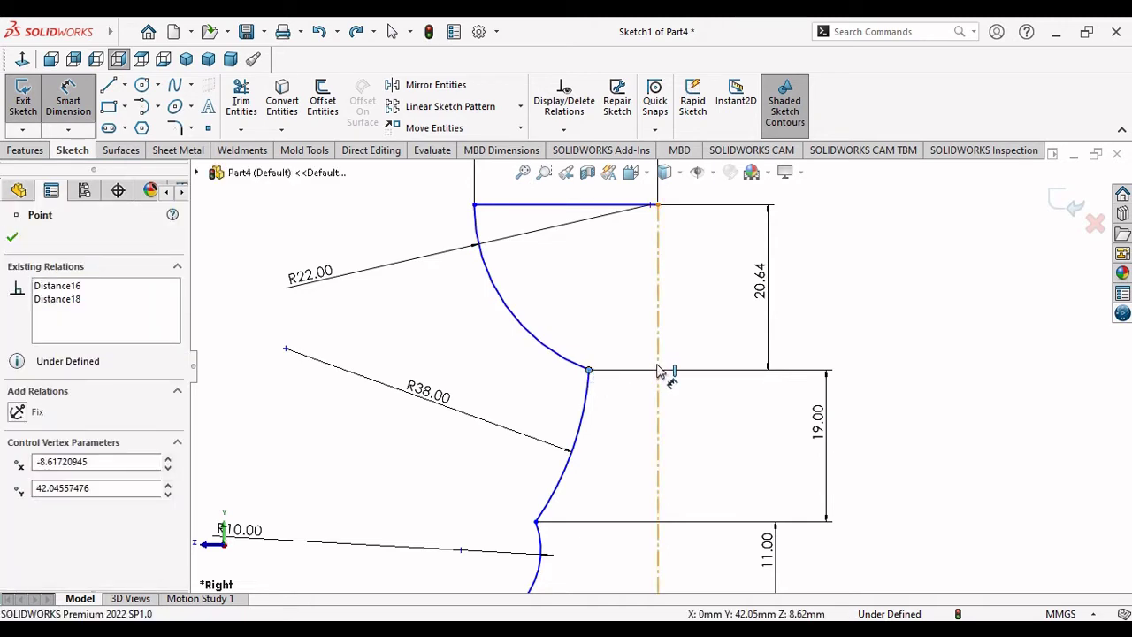
{"action": "left_click", "coordinate": [658, 373]}
{"action": "left_click", "coordinate": [626, 339]}
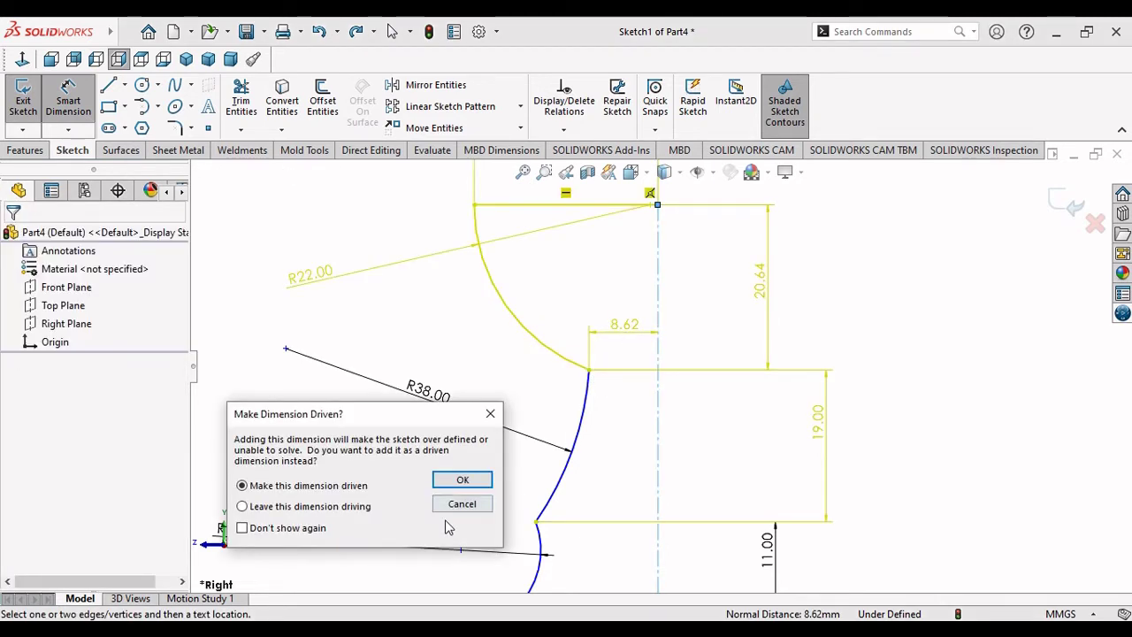
{"action": "left_click", "coordinate": [462, 503]}
Fit the sketch in view and abandon a dimension on the cup's top line.
{"action": "key", "text": "f"}
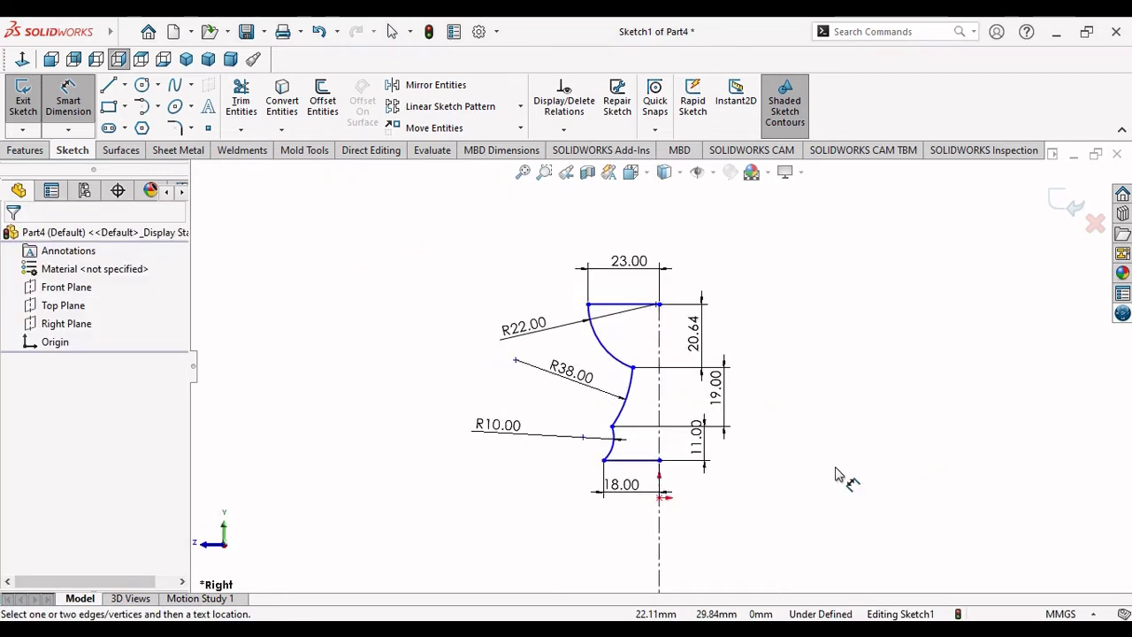
{"action": "scroll", "coordinate": [673, 405], "scroll_direction": "down", "scroll_amount": 1}
{"action": "scroll", "coordinate": [668, 402], "scroll_direction": "down", "scroll_amount": 1}
{"action": "scroll", "coordinate": [665, 400], "scroll_direction": "down", "scroll_amount": 1}
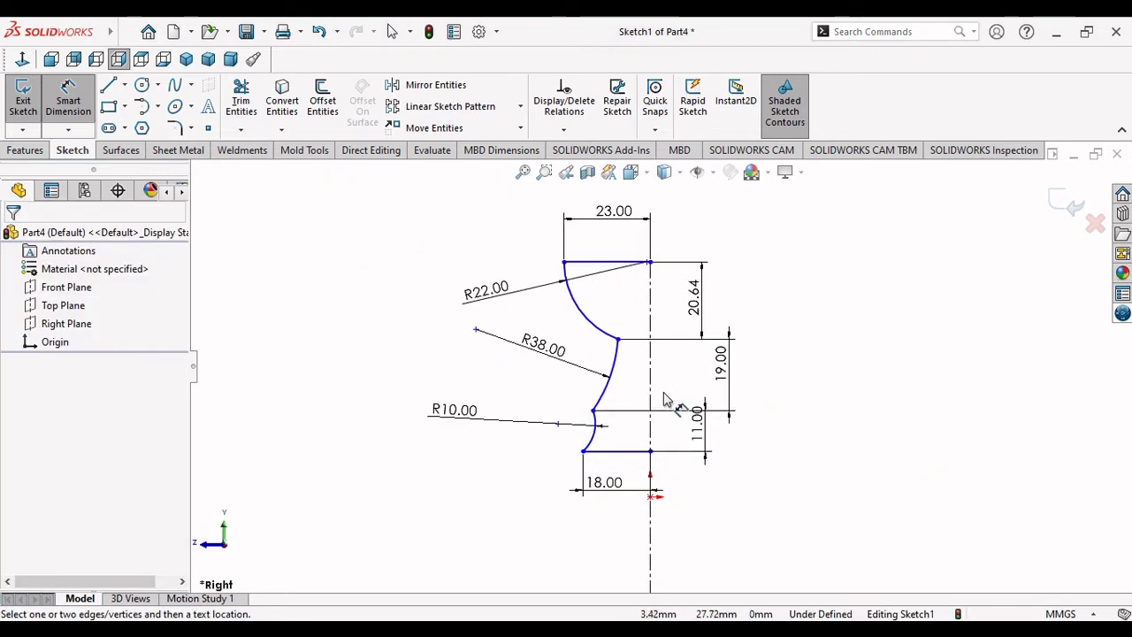
{"action": "scroll", "coordinate": [737, 378], "scroll_direction": "down", "scroll_amount": 1}
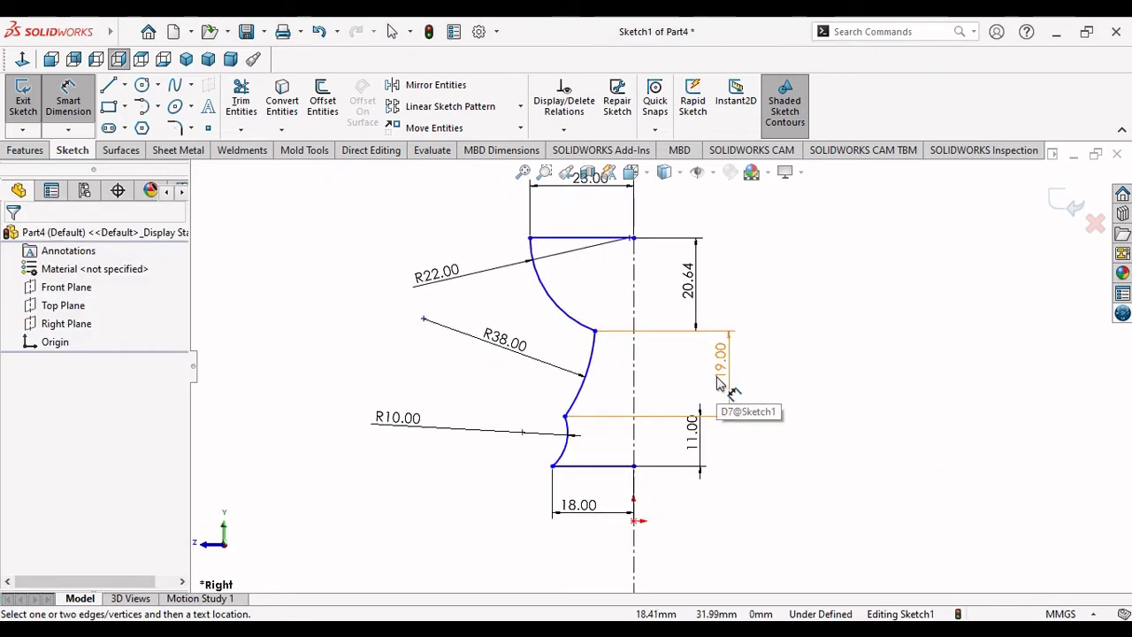
{"action": "left_click", "coordinate": [581, 245]}
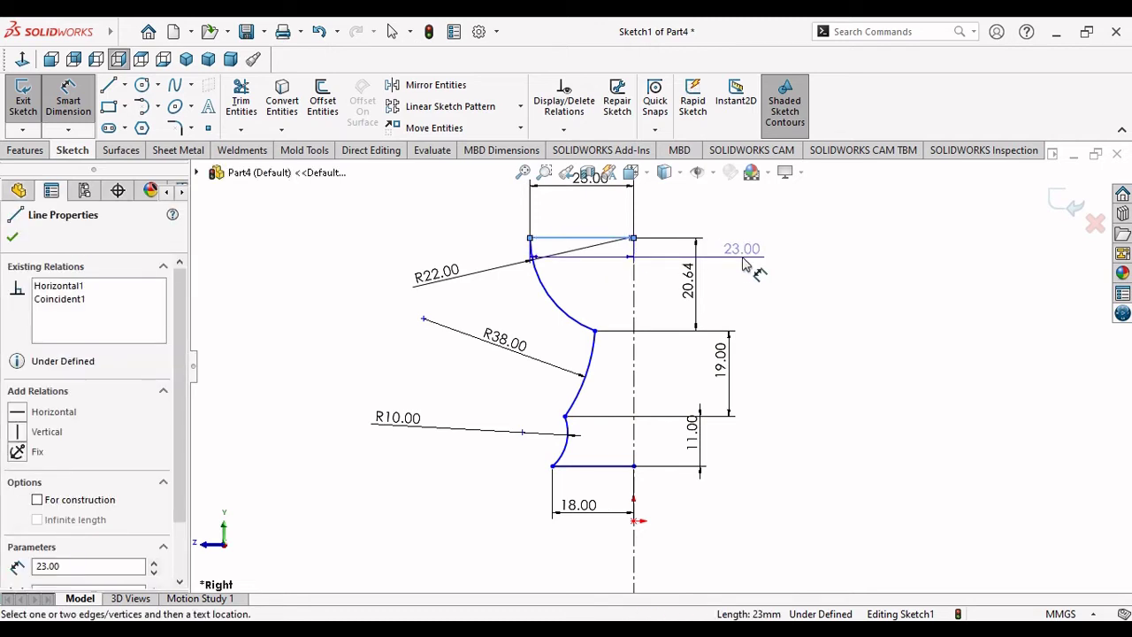
{"action": "key", "text": "Escape"}
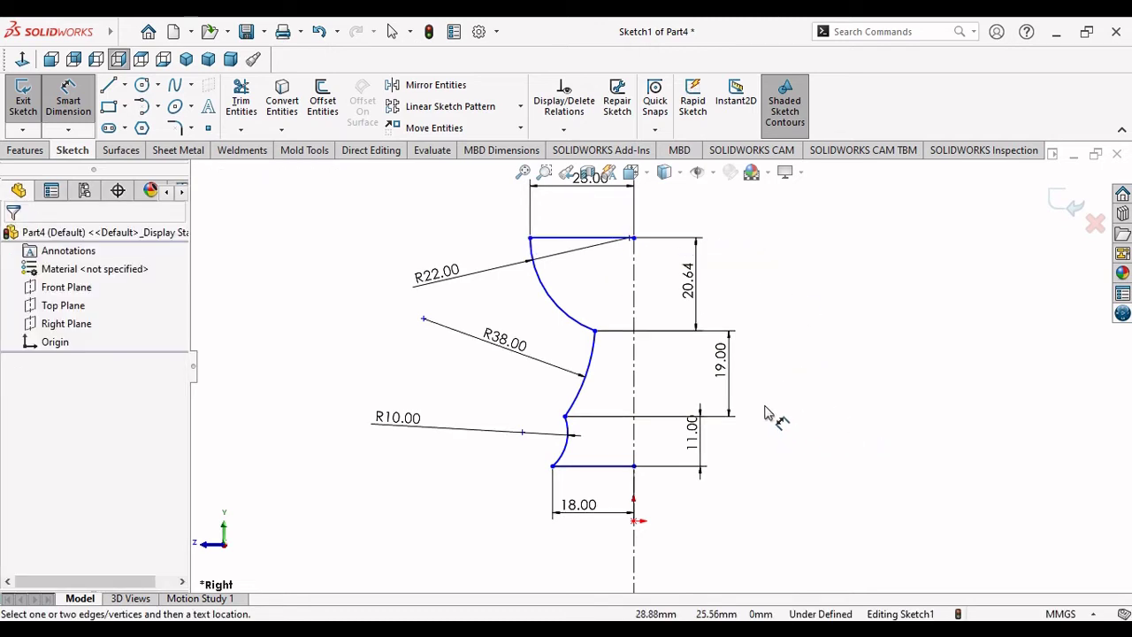
Drag the 11.00 height dimension further right of the profile.
{"action": "scroll", "coordinate": [753, 447], "scroll_direction": "up", "scroll_amount": 1}
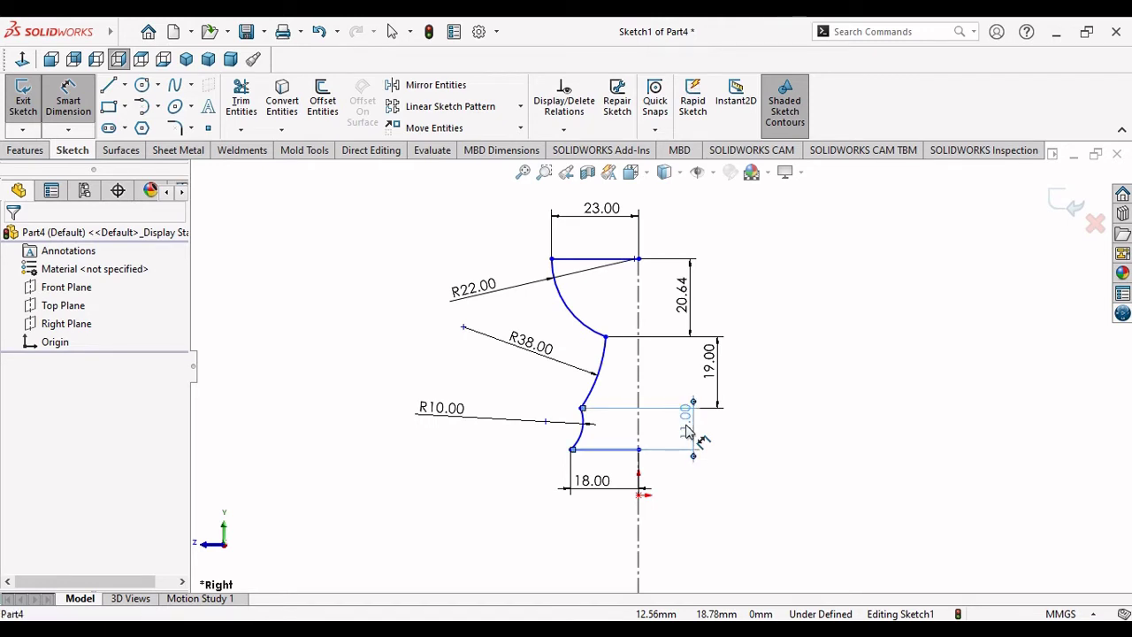
{"action": "left_click_drag", "start_coordinate": [696, 438], "coordinate": [752, 442]}
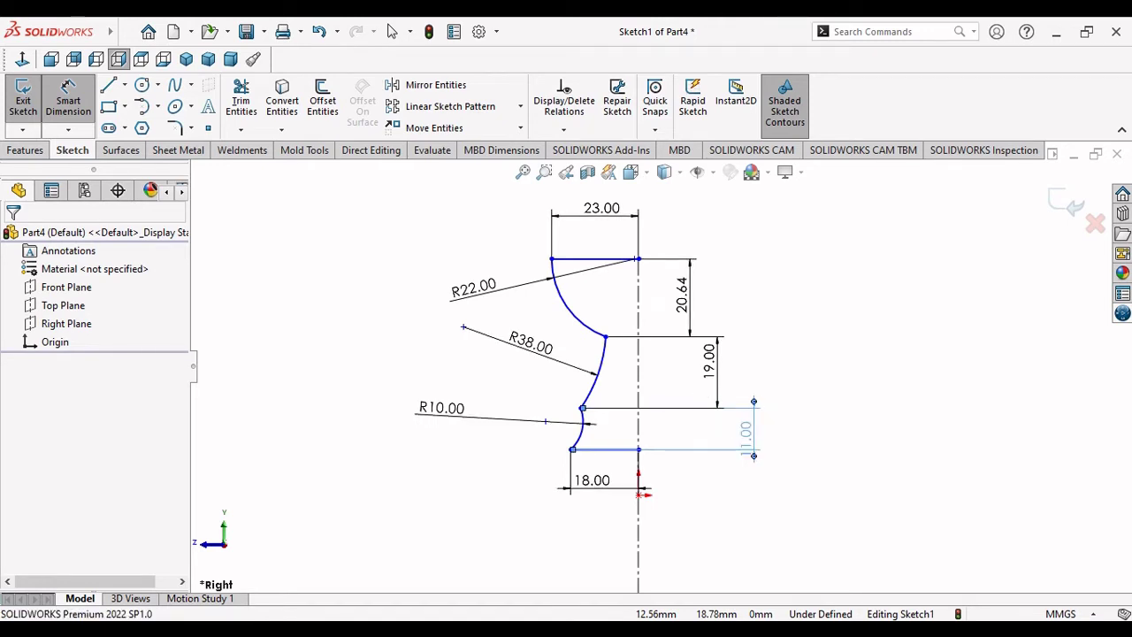
{"action": "left_click", "coordinate": [864, 239]}
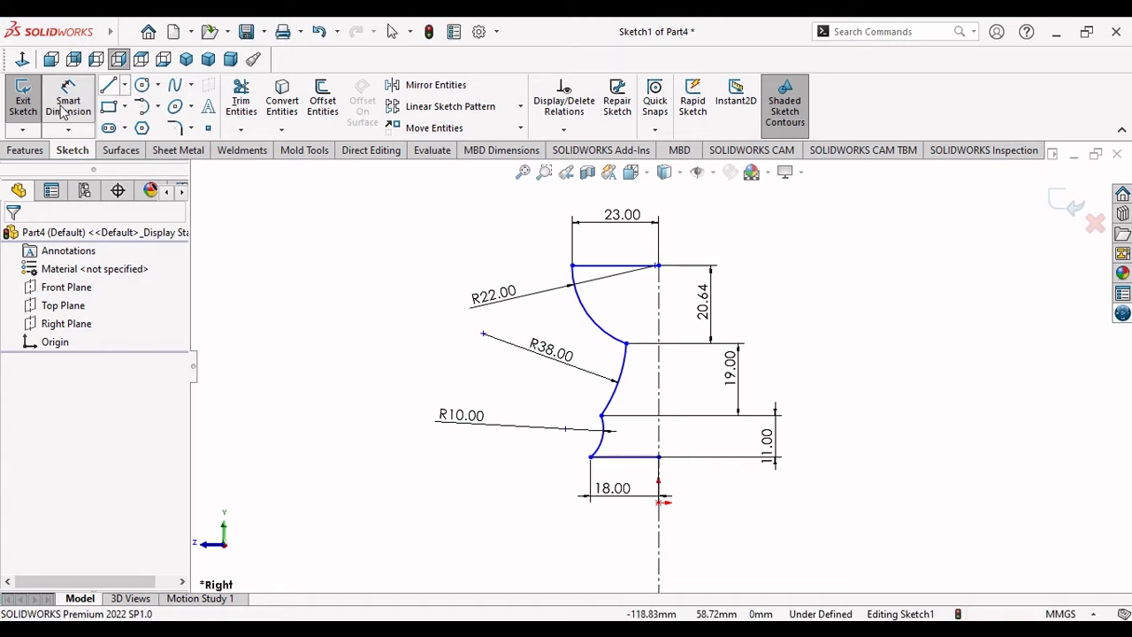
Draw a tangent arc from the R38 arc's top endpoint to the centerline.
{"action": "left_click", "coordinate": [109, 86]}
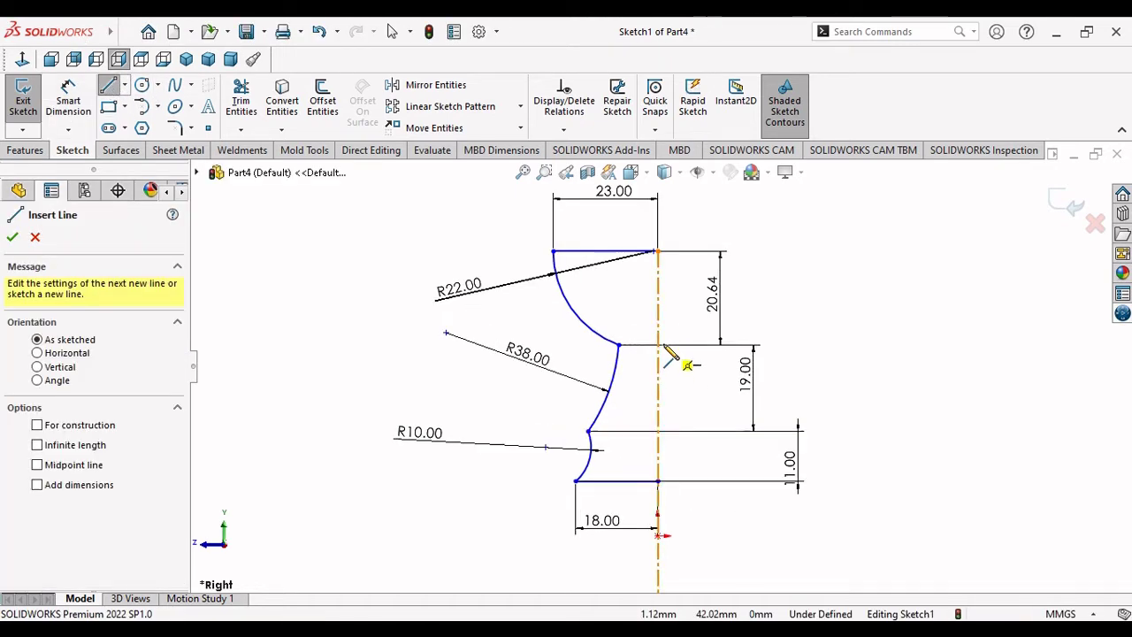
{"action": "scroll", "coordinate": [676, 358], "scroll_direction": "down", "scroll_amount": 5}
{"action": "left_click", "coordinate": [521, 354]}
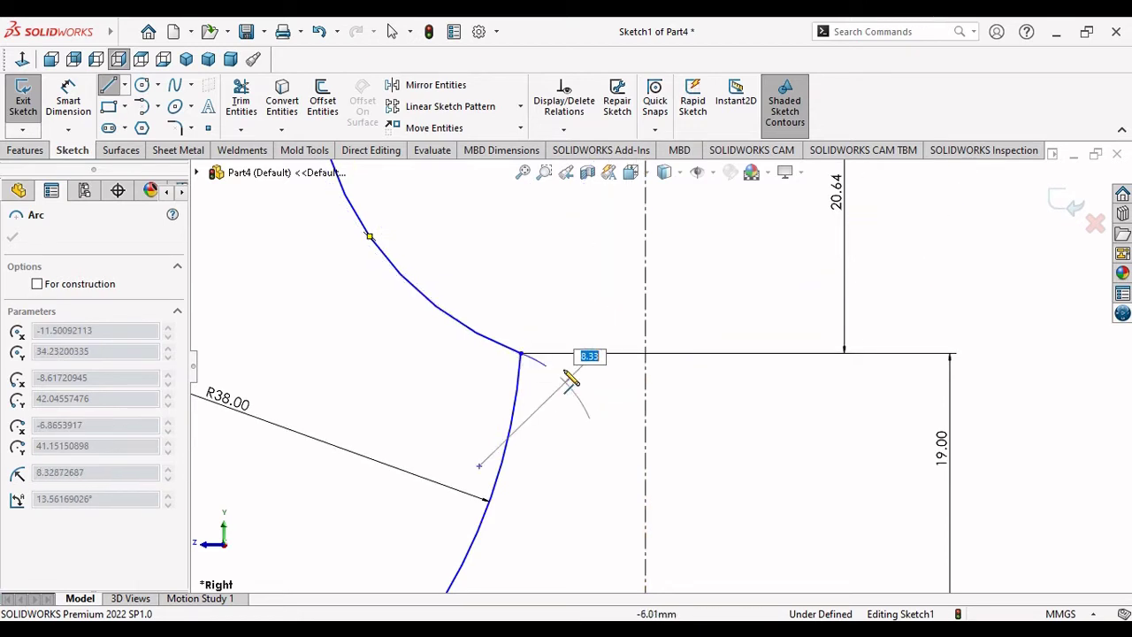
{"action": "left_click", "coordinate": [646, 376]}
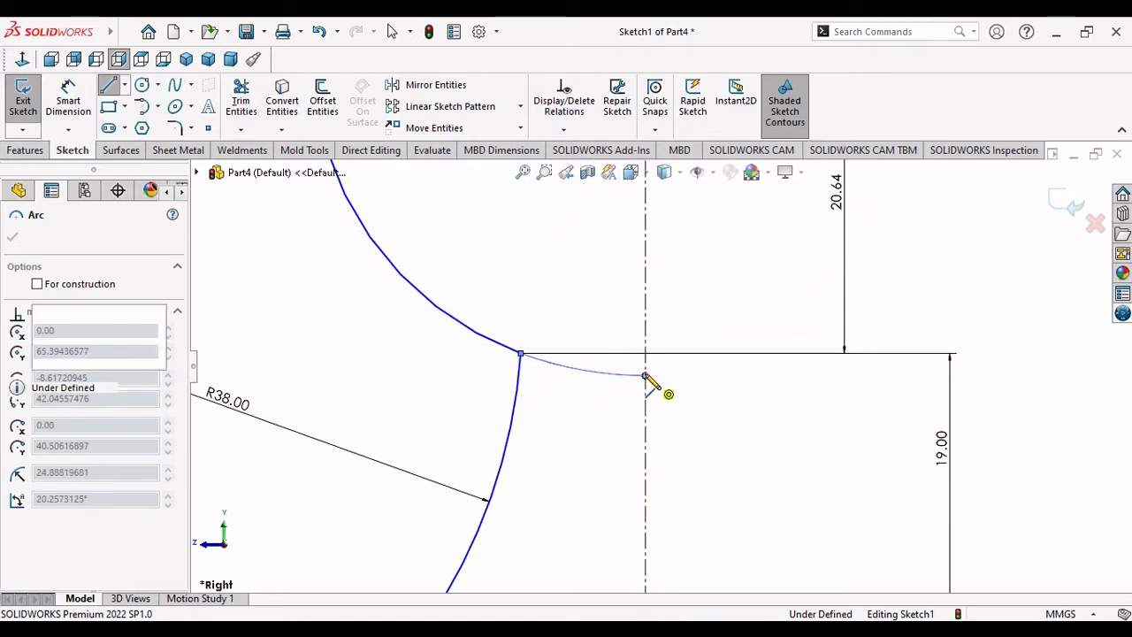
{"action": "right_click", "coordinate": [719, 345]}
{"action": "left_click", "coordinate": [734, 345]}
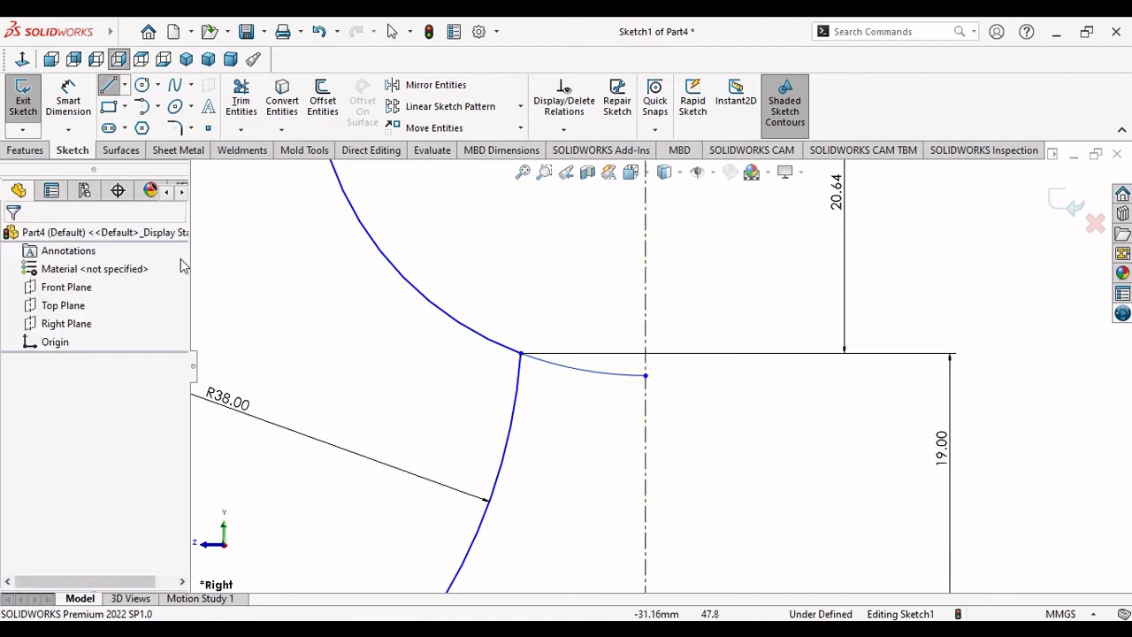
Start a Smart Dimension on the new tangent arc for its radius.
{"action": "left_click", "coordinate": [76, 94]}
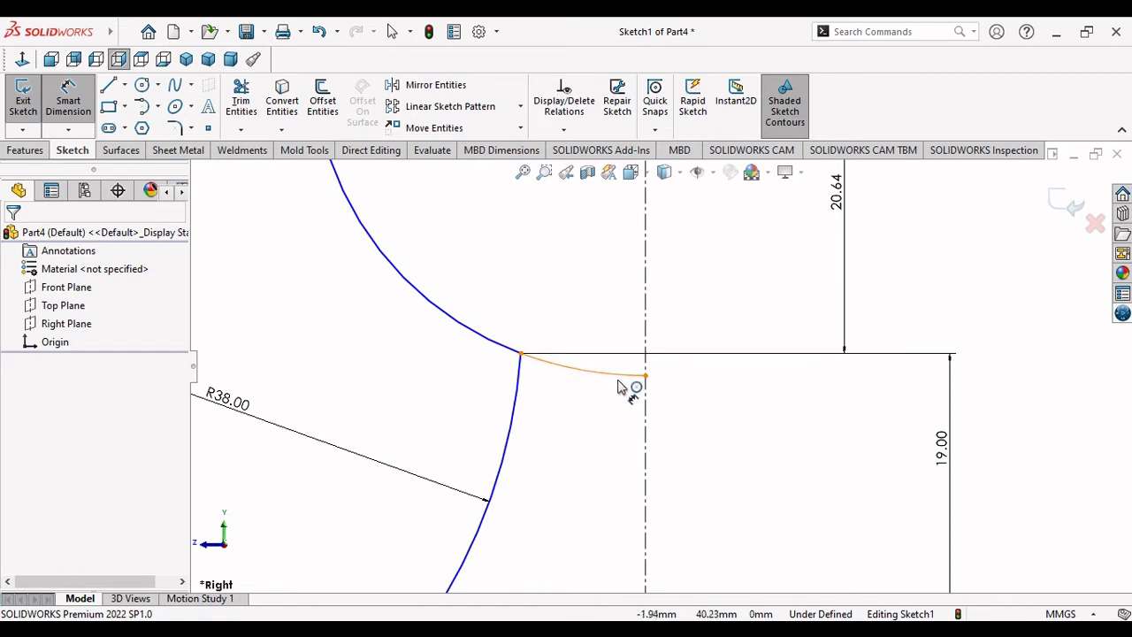
{"action": "left_click", "coordinate": [586, 374]}
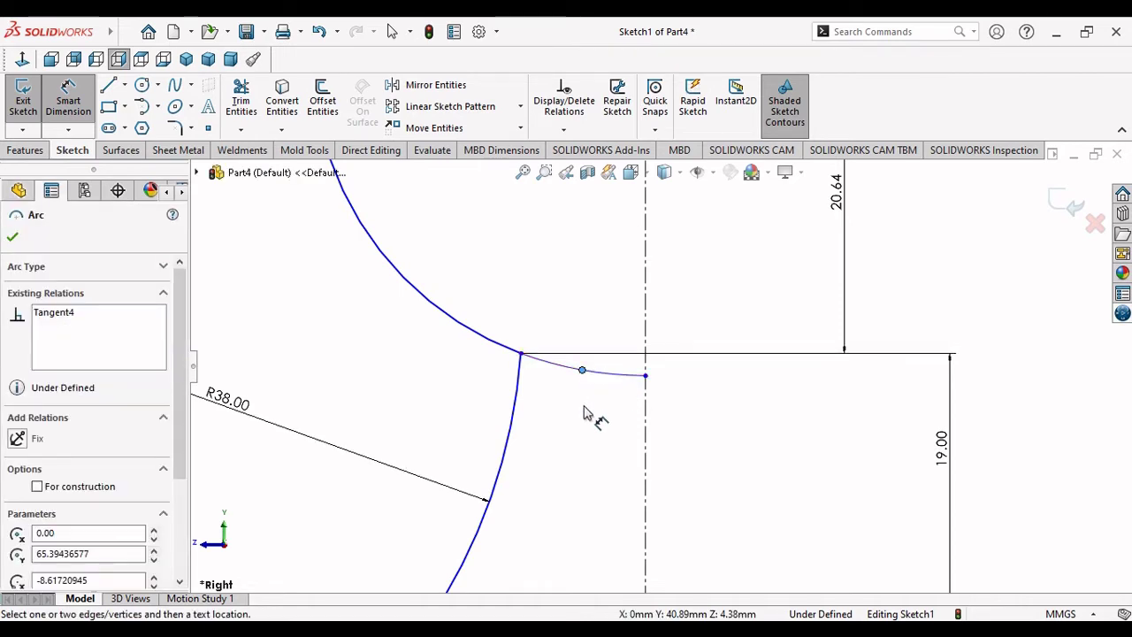
{"action": "key", "text": "Escape"}
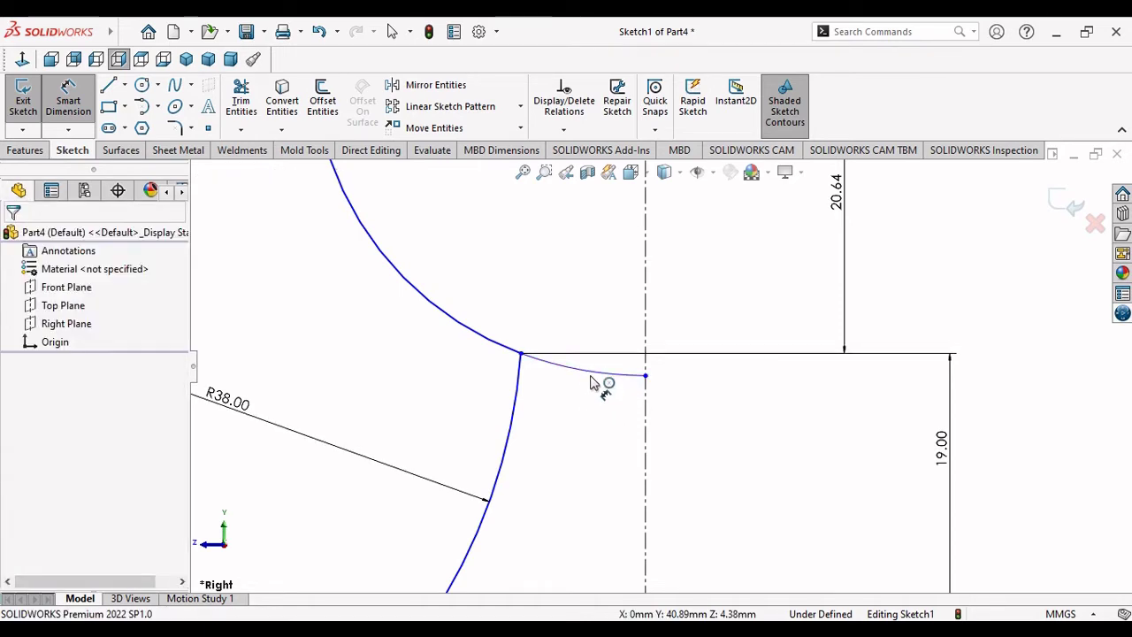
{"action": "left_click", "coordinate": [593, 378]}
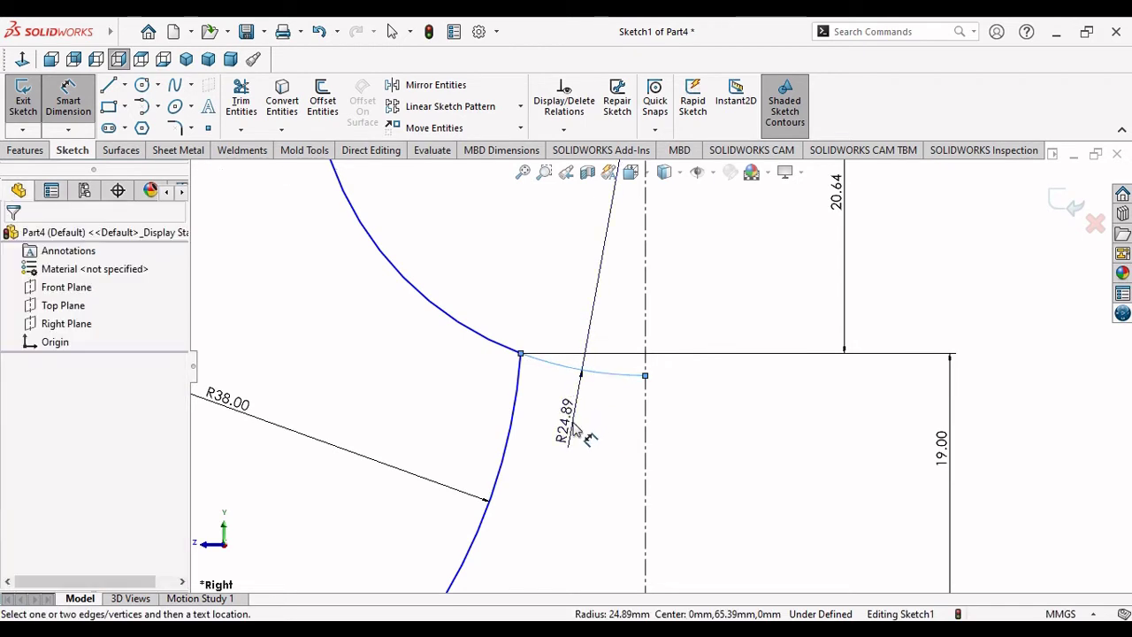
Set the new tangent arc's radius to 31 mm and fit the sketch in view.
{"action": "left_click", "coordinate": [574, 429]}
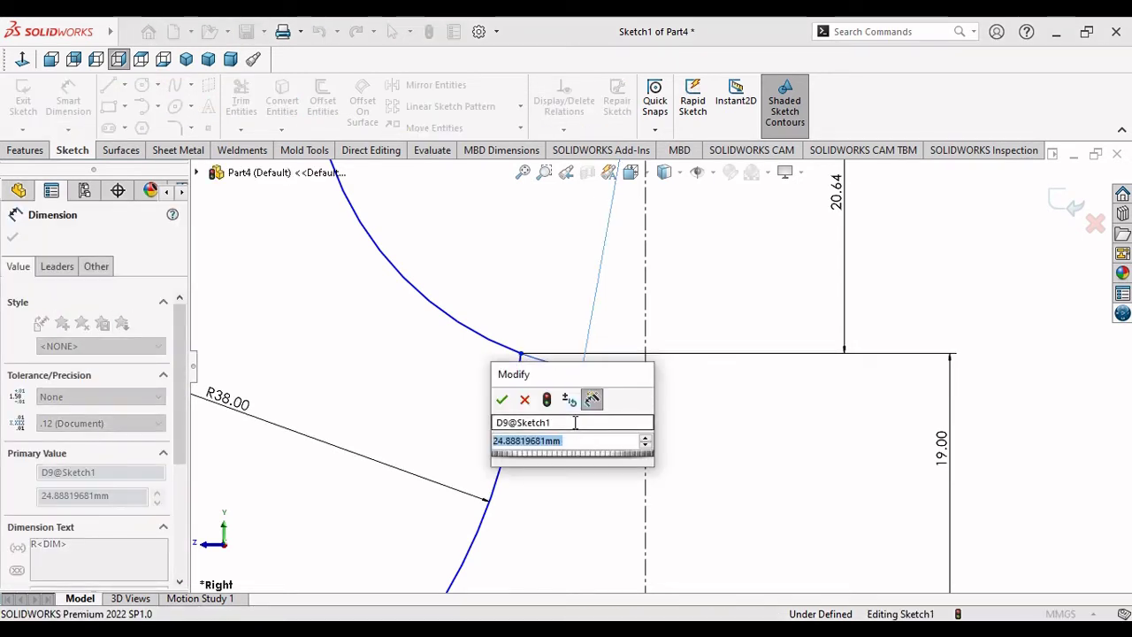
{"action": "type", "text": "31"}
{"action": "key", "text": "Return"}
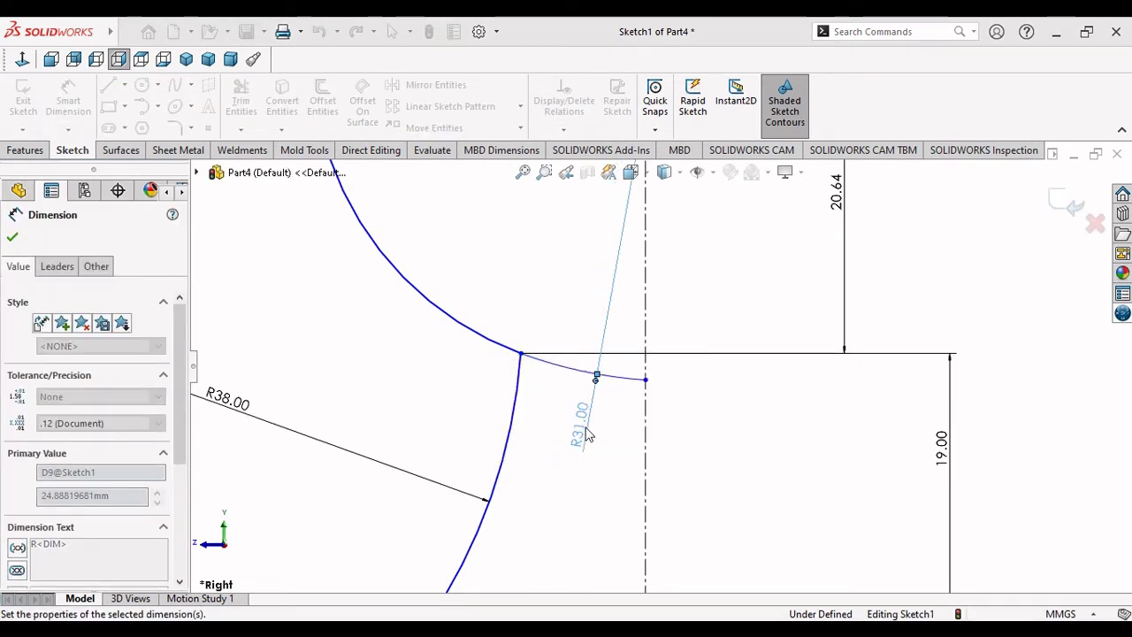
{"action": "key", "text": "f"}
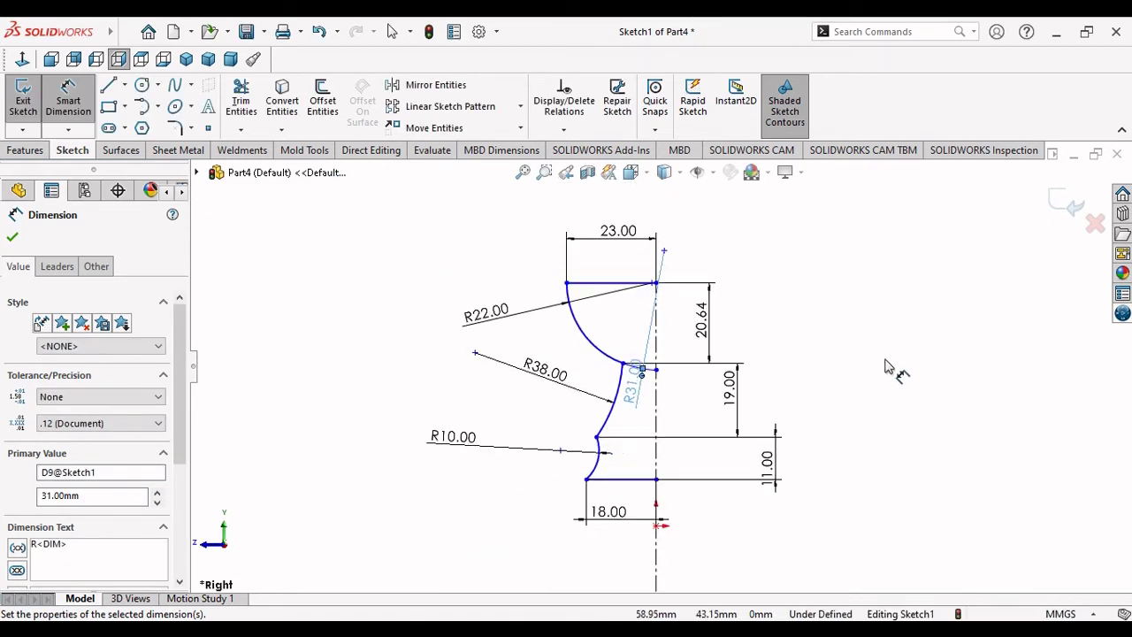
{"action": "left_click", "coordinate": [888, 367]}
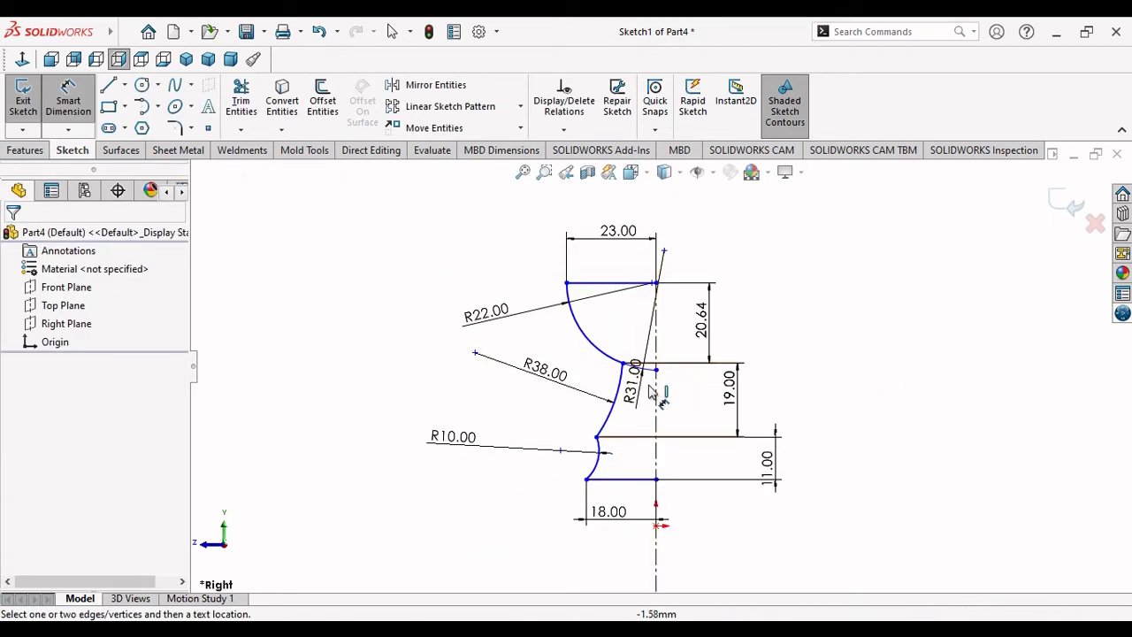
Move the R31.00 label up along its leader.
{"action": "scroll", "coordinate": [657, 385], "scroll_direction": "down", "scroll_amount": 2}
{"action": "scroll", "coordinate": [655, 398], "scroll_direction": "down", "scroll_amount": 2}
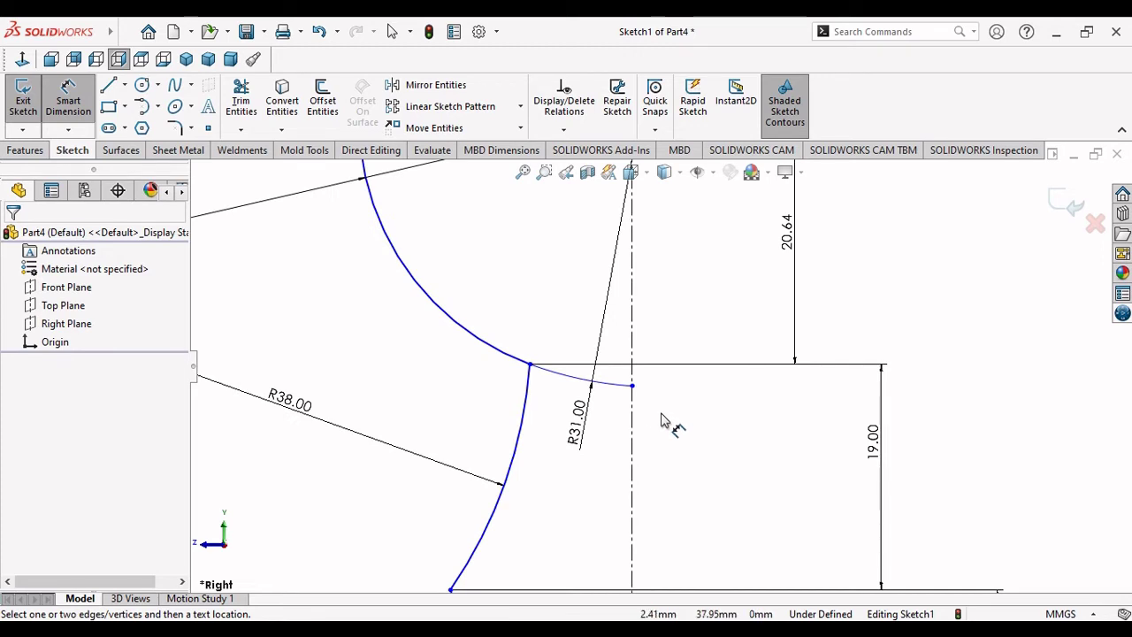
{"action": "scroll", "coordinate": [662, 420], "scroll_direction": "up", "scroll_amount": 3}
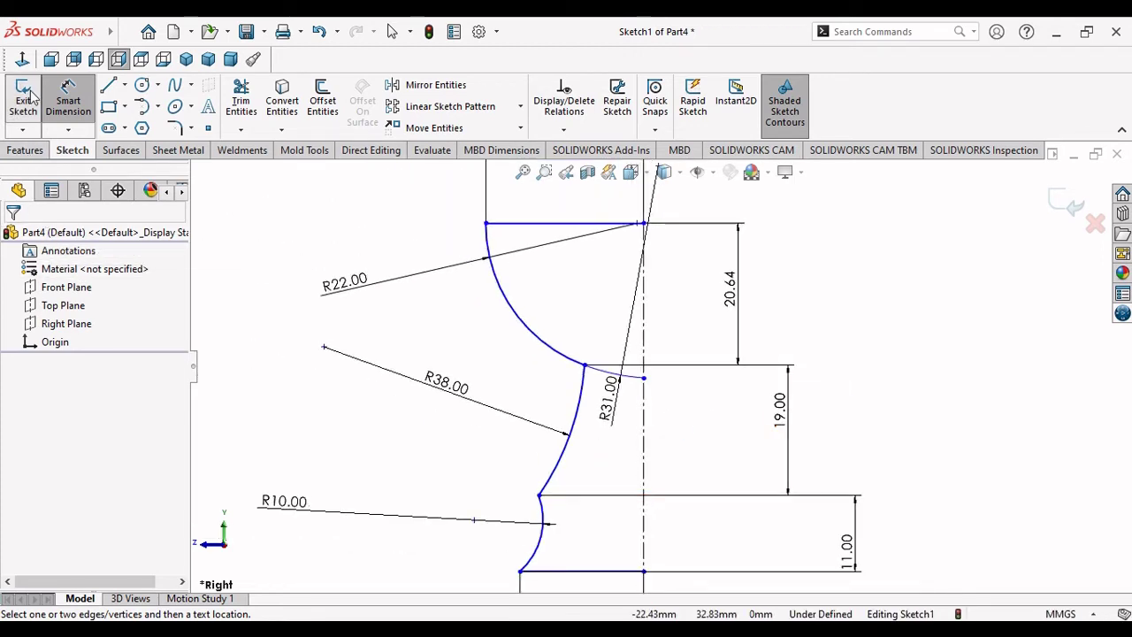
{"action": "scroll", "coordinate": [690, 451], "scroll_direction": "up", "scroll_amount": 3}
{"action": "scroll", "coordinate": [690, 451], "scroll_direction": "up", "scroll_amount": 1}
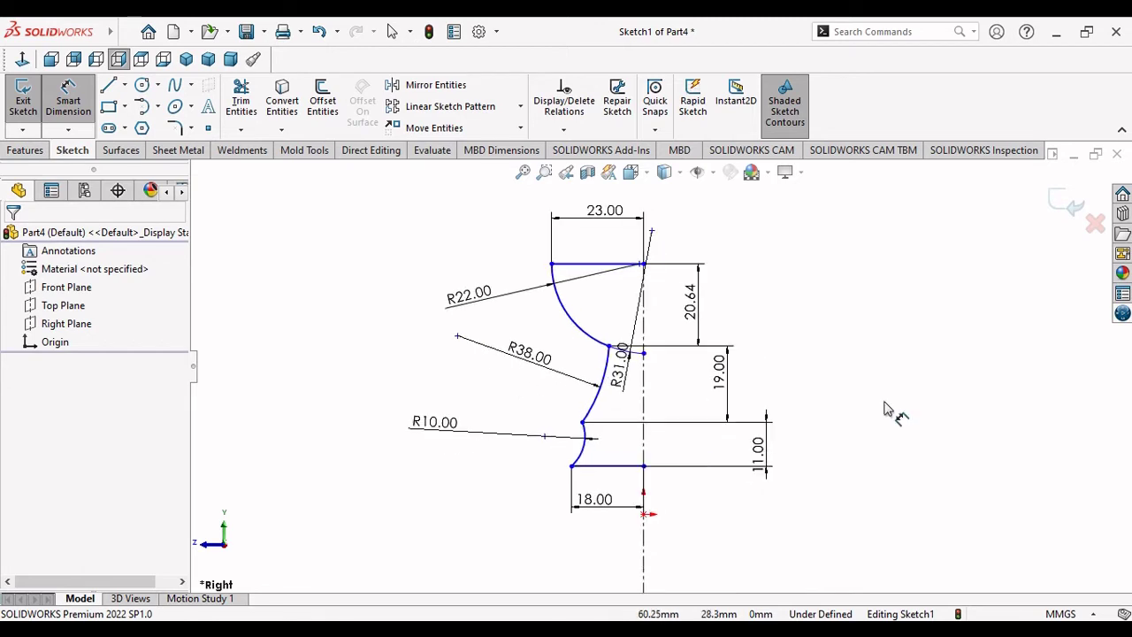
{"action": "left_click_drag", "start_coordinate": [619, 370], "coordinate": [616, 296]}
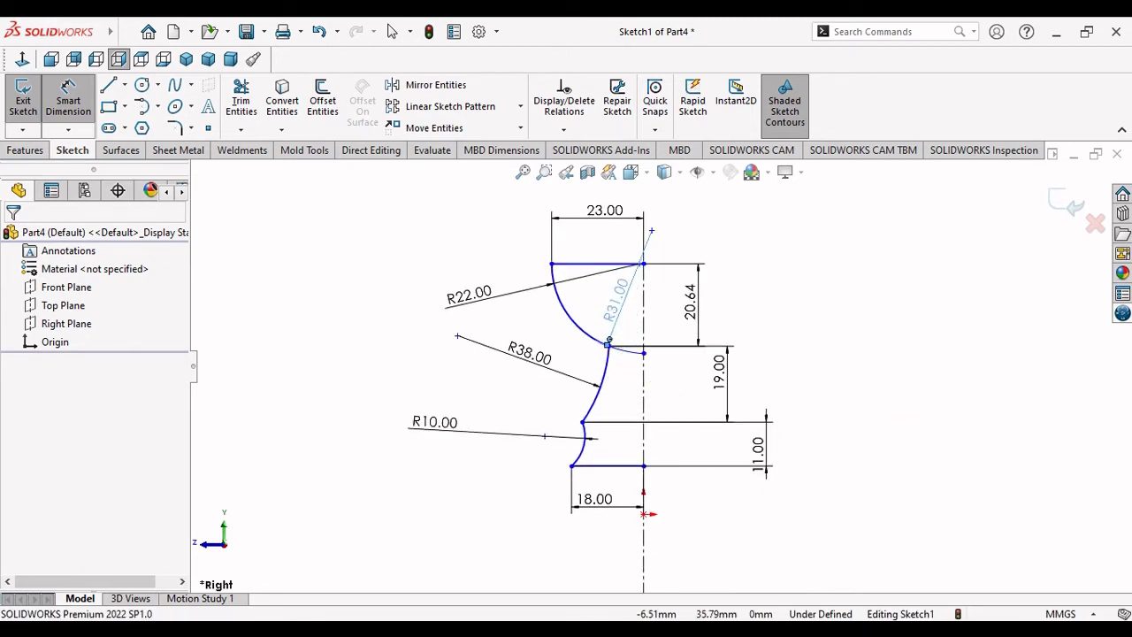
{"action": "left_click", "coordinate": [617, 296]}
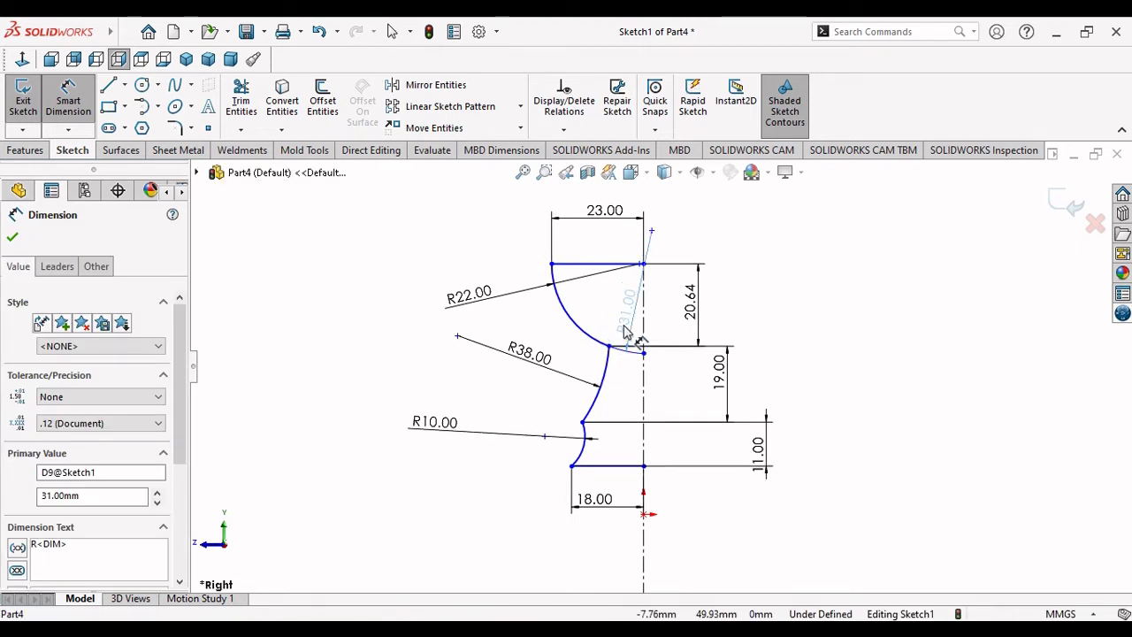
{"action": "left_click", "coordinate": [922, 366]}
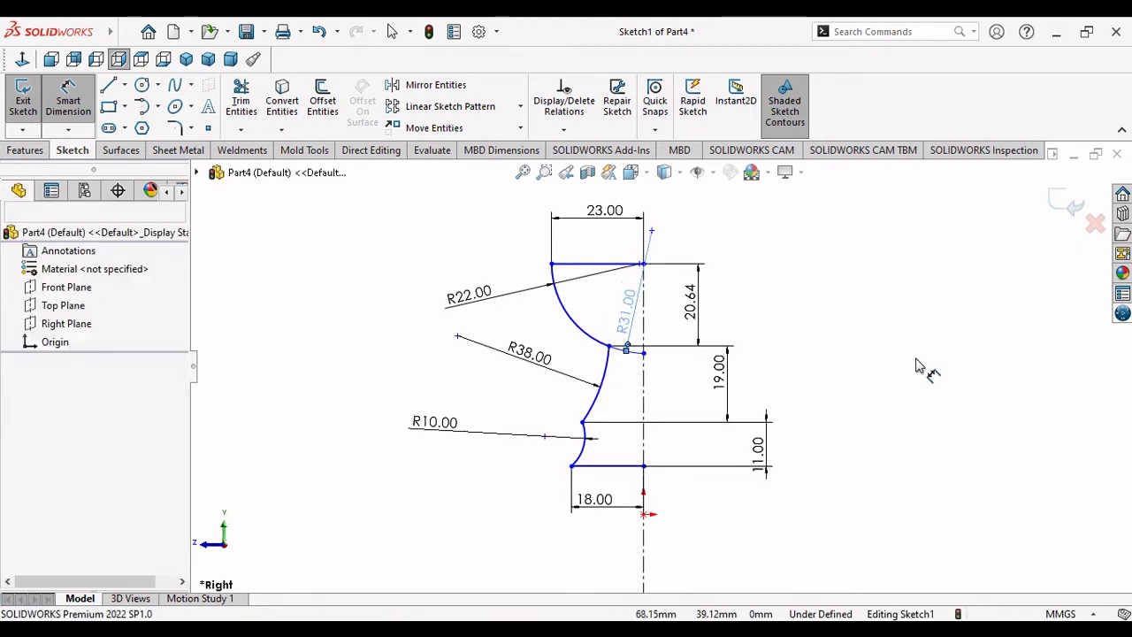
Place the 18.00 base dimension below the base and check the 20.64 height value.
{"action": "left_click_drag", "start_coordinate": [594, 513], "coordinate": [619, 501]}
{"action": "left_click", "coordinate": [606, 498]}
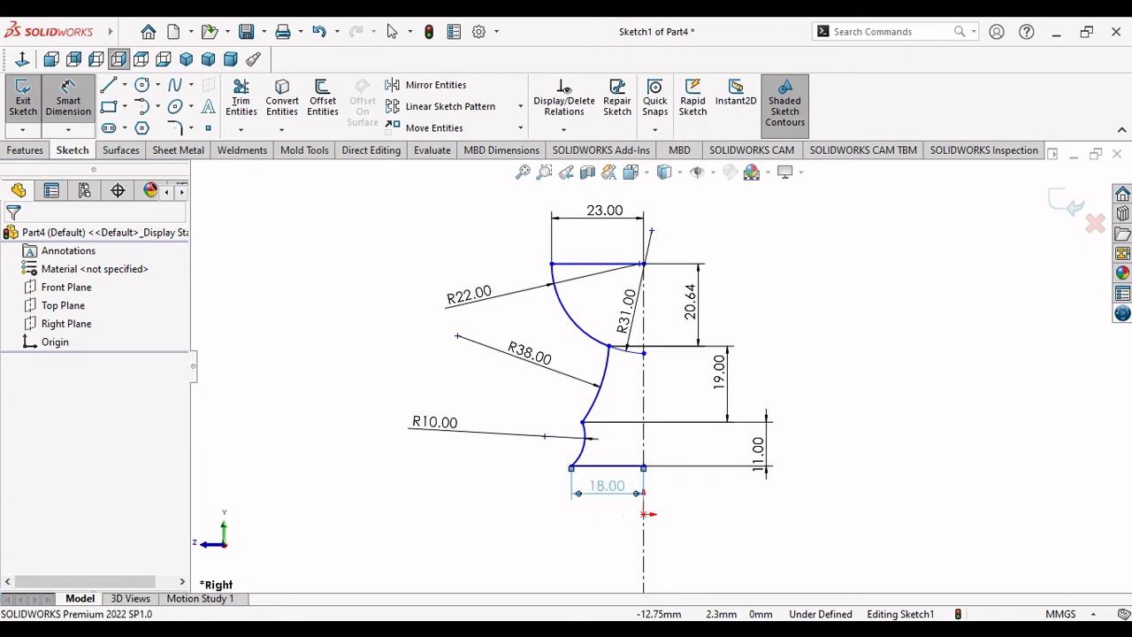
{"action": "left_click", "coordinate": [895, 381]}
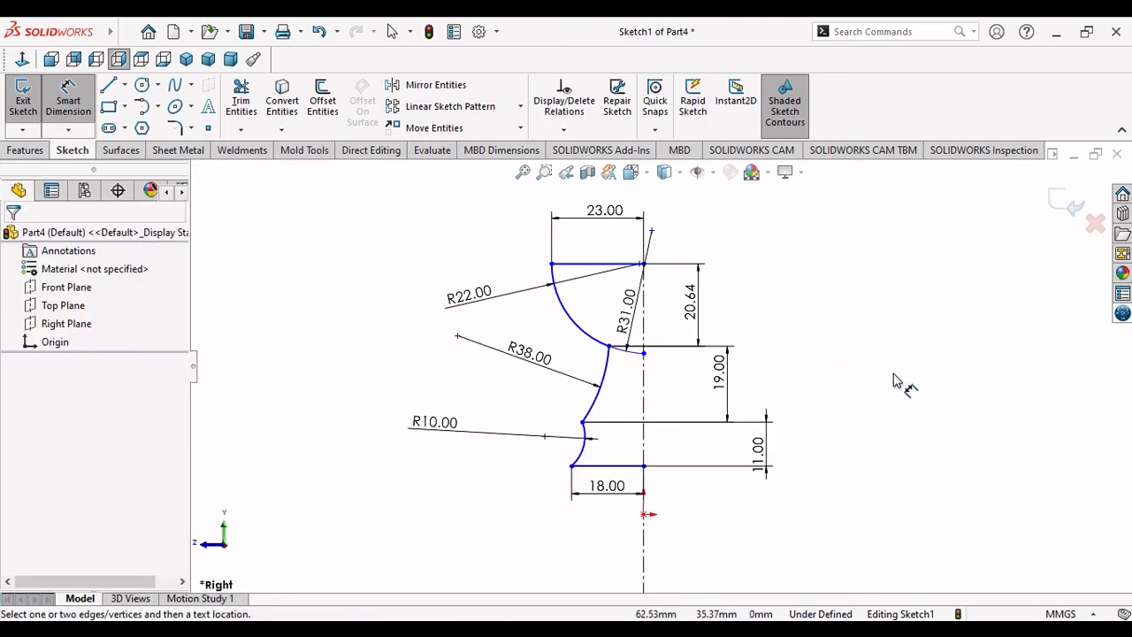
{"action": "left_click", "coordinate": [691, 301]}
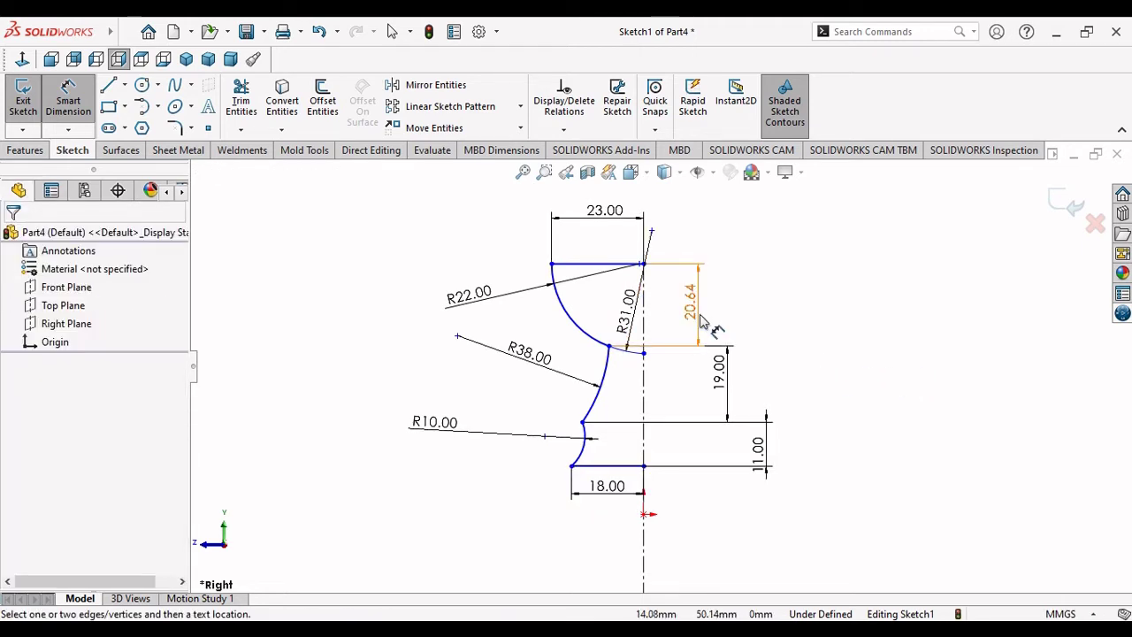
{"action": "double_click", "coordinate": [691, 300]}
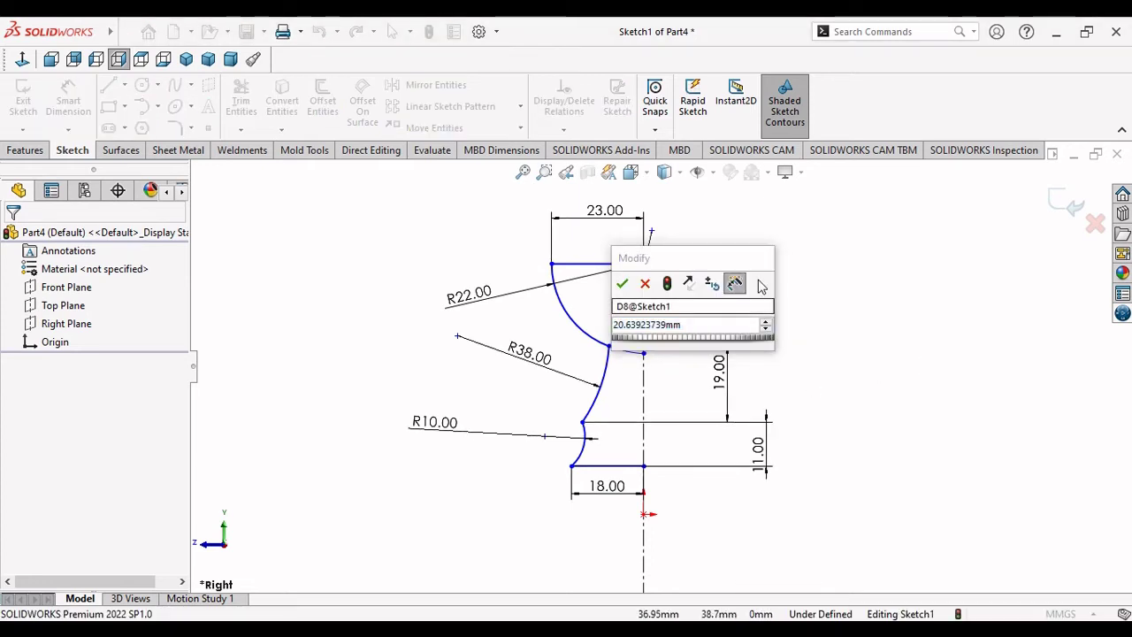
{"action": "left_click", "coordinate": [622, 285]}
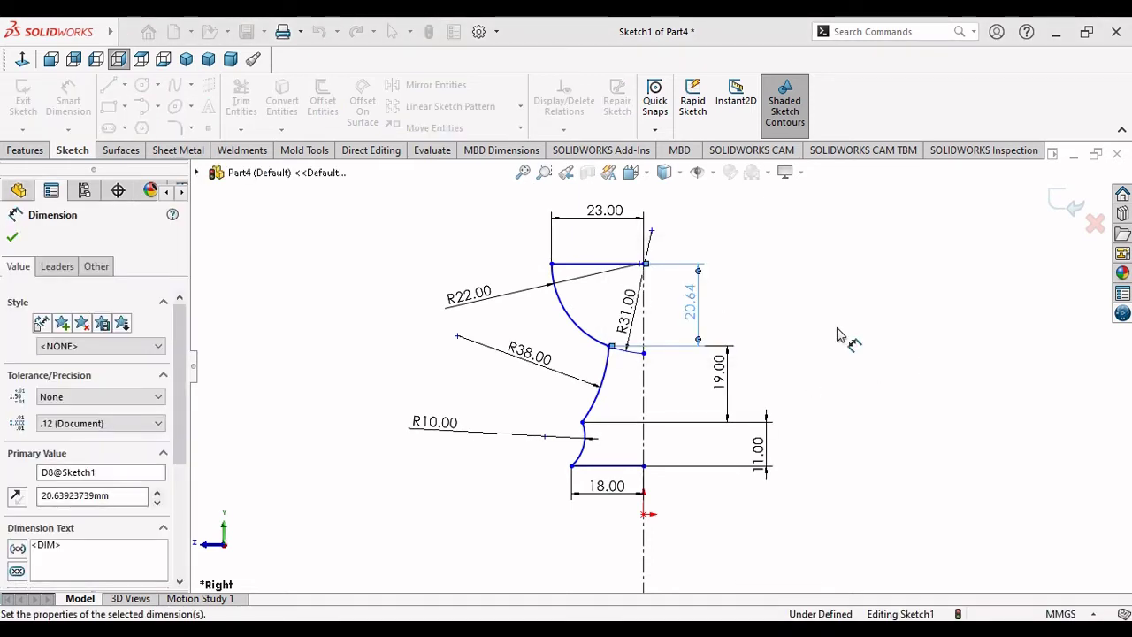
Decline an over-defining 8.62 dimension at the cup-stem joint, fit the view, and show the Features commands.
{"action": "left_click", "coordinate": [608, 347]}
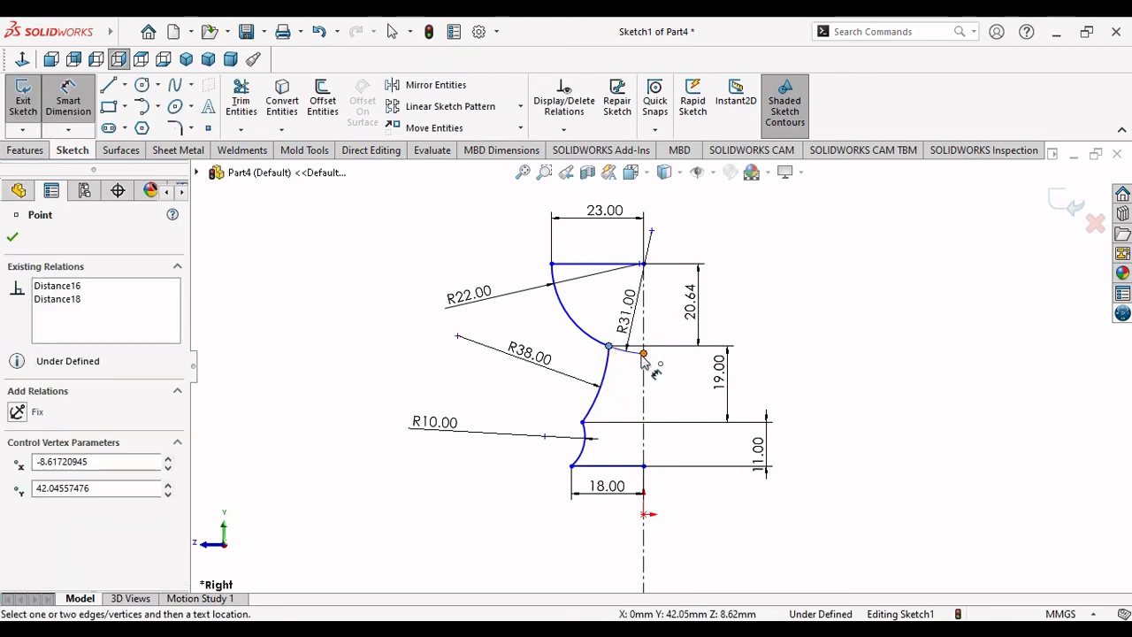
{"action": "left_click", "coordinate": [631, 388]}
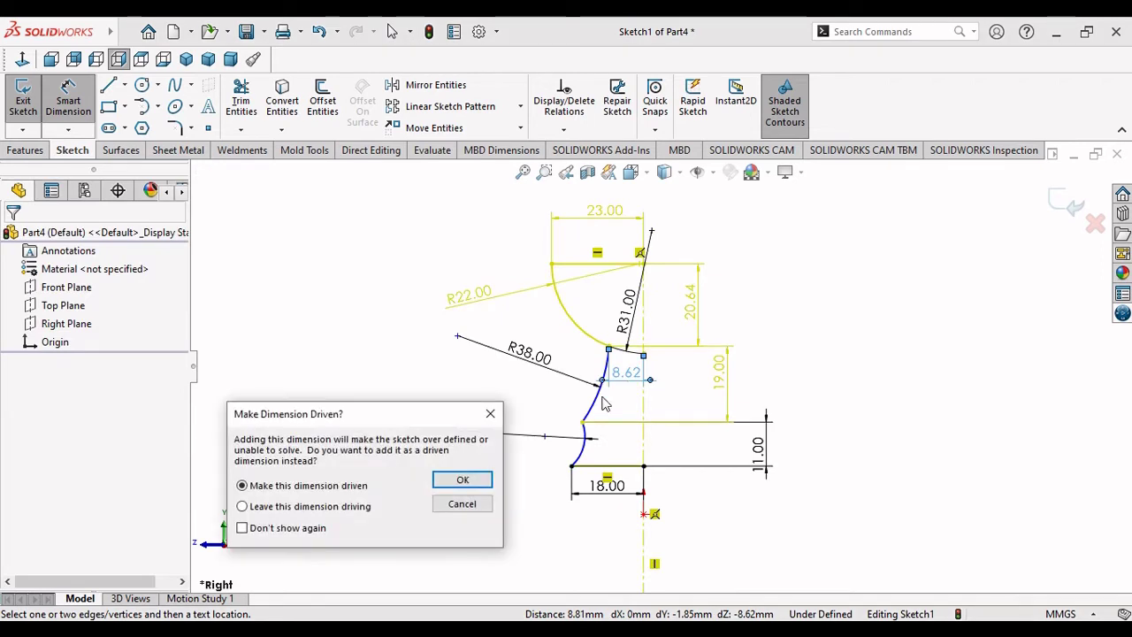
{"action": "left_click", "coordinate": [461, 504]}
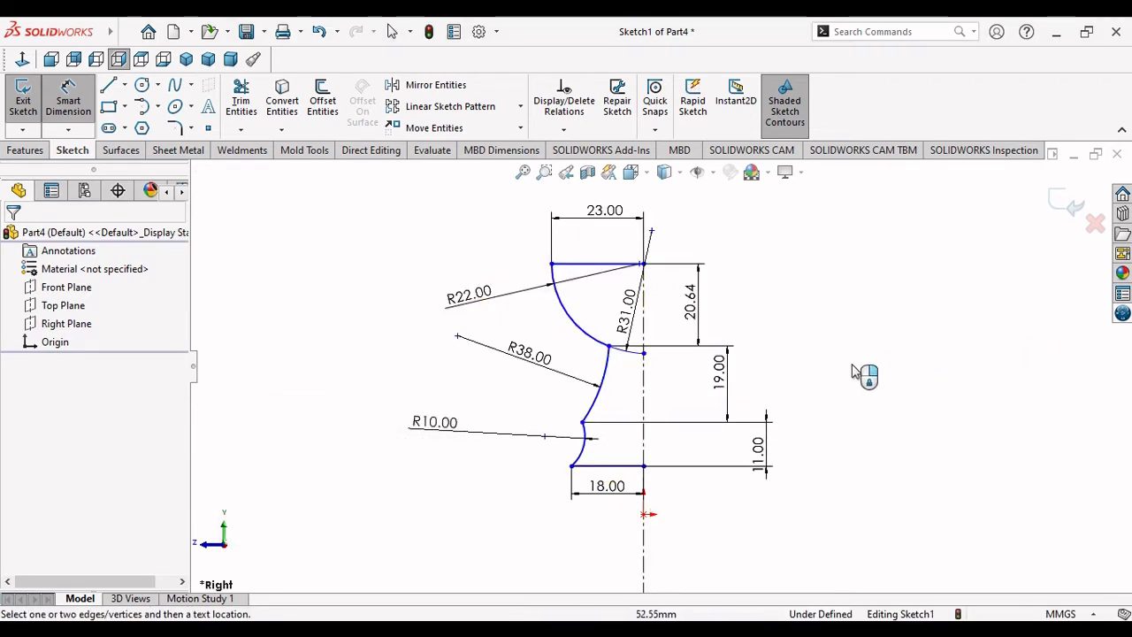
{"action": "scroll", "coordinate": [812, 410], "scroll_direction": "up", "scroll_amount": 1}
{"action": "scroll", "coordinate": [670, 325], "scroll_direction": "down", "scroll_amount": 3}
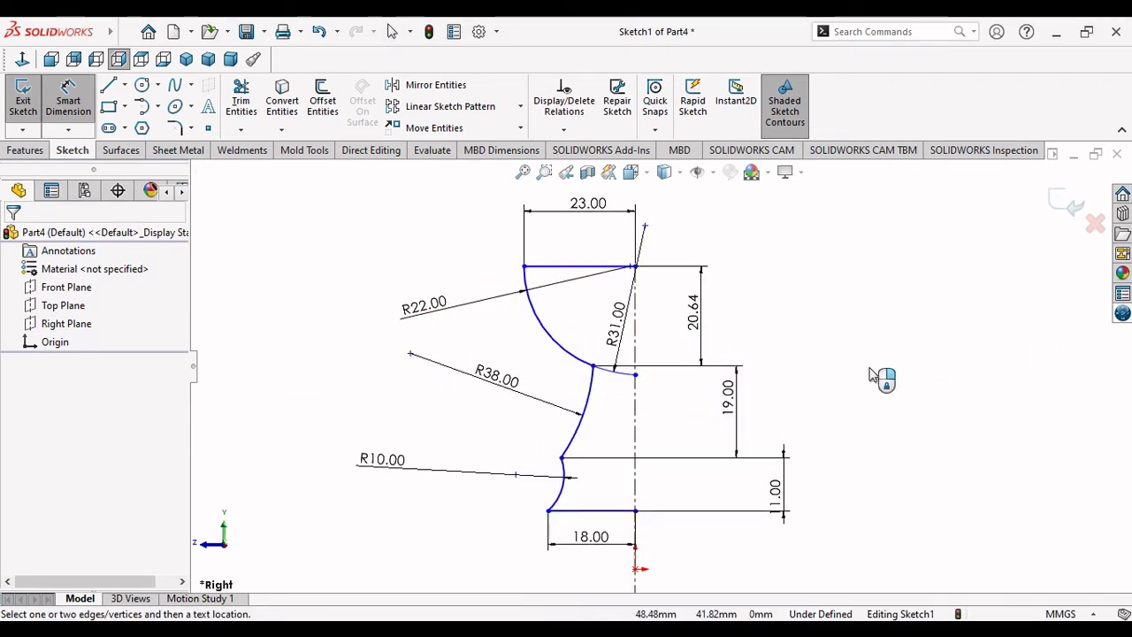
{"action": "key", "text": "z"}
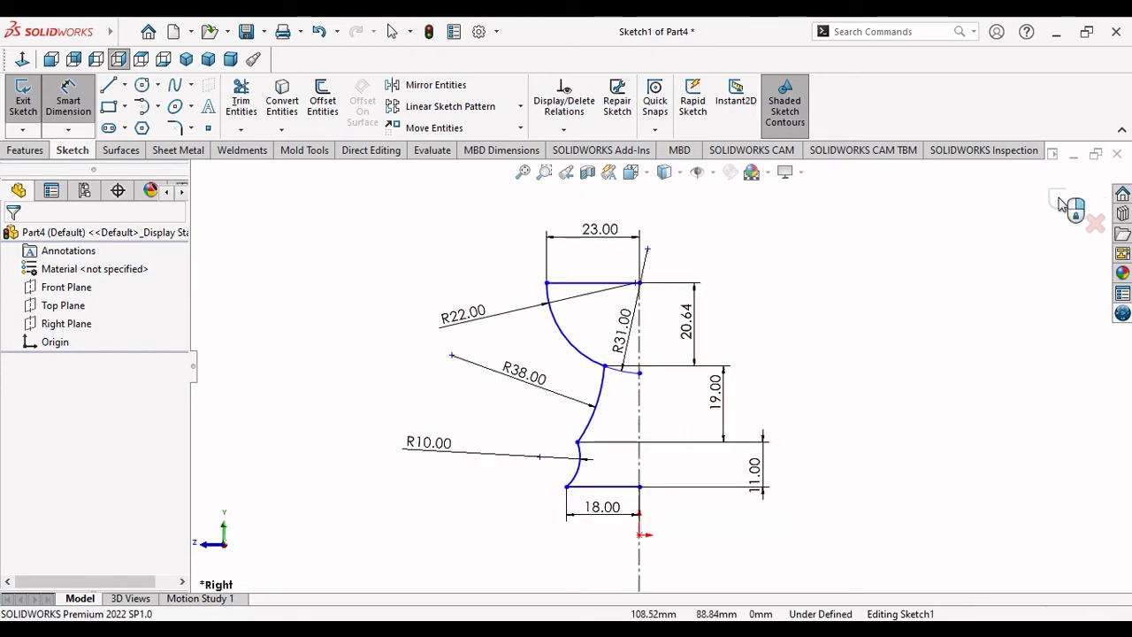
{"action": "left_click", "coordinate": [27, 150]}
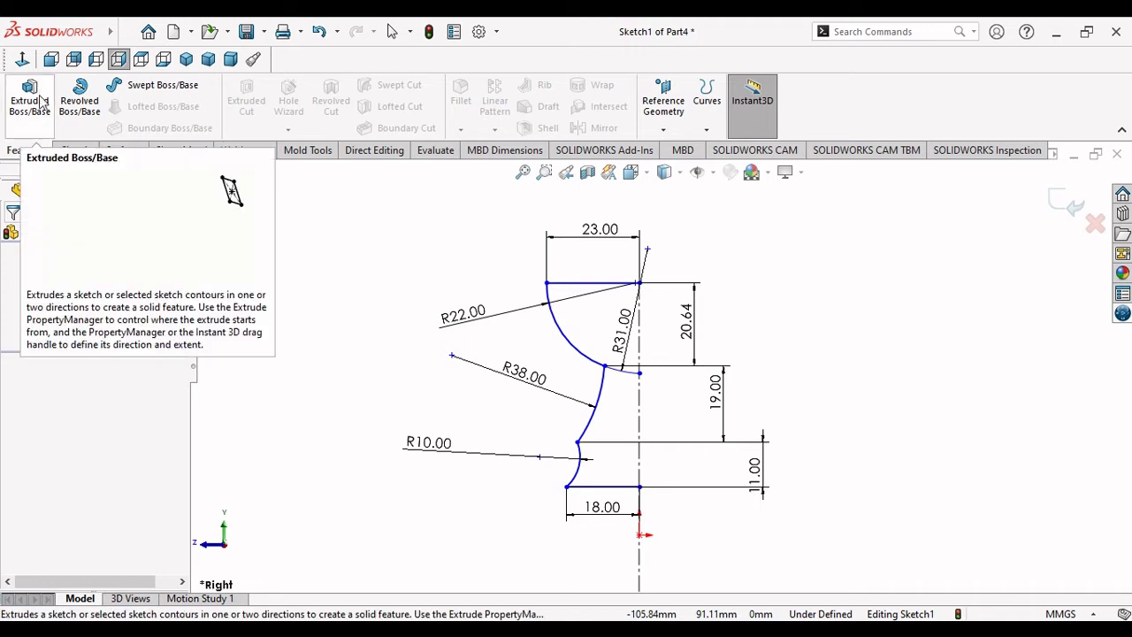
Revolve the cup and stem-and-base regions 360° about Line1 into Revolve1.
{"action": "left_click", "coordinate": [87, 103]}
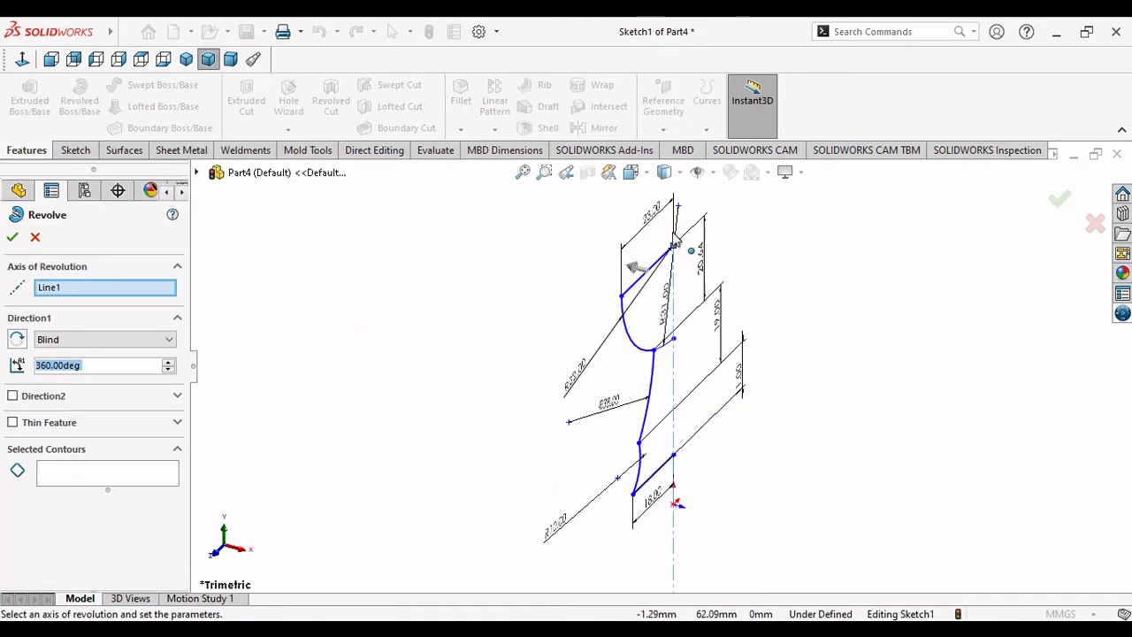
{"action": "scroll", "coordinate": [674, 241], "scroll_direction": "down", "scroll_amount": 2}
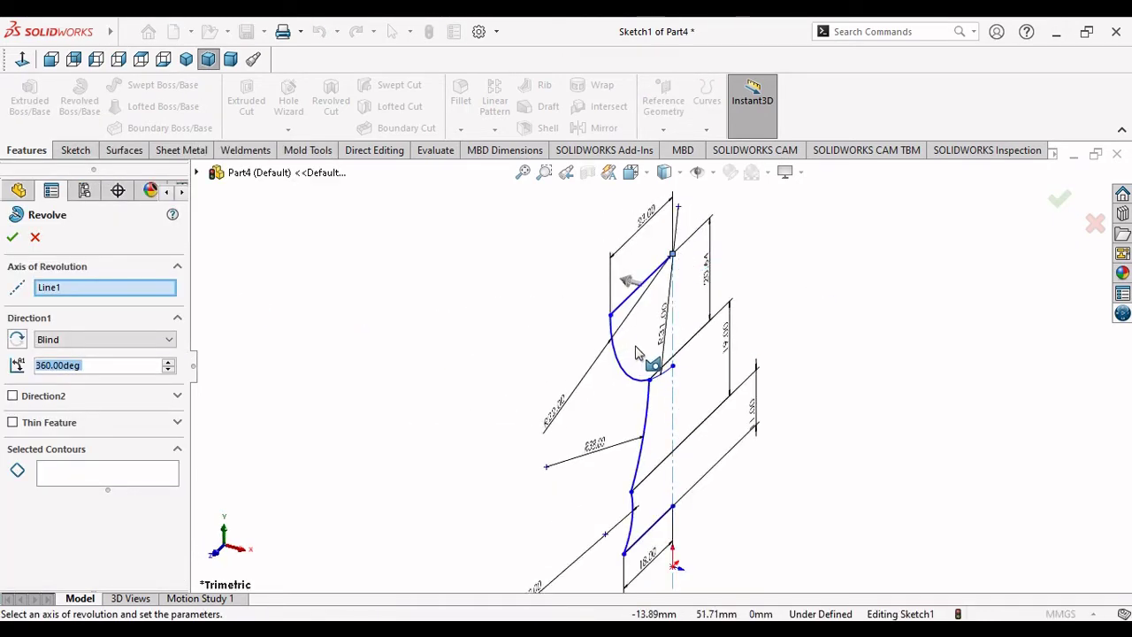
{"action": "left_click", "coordinate": [667, 359]}
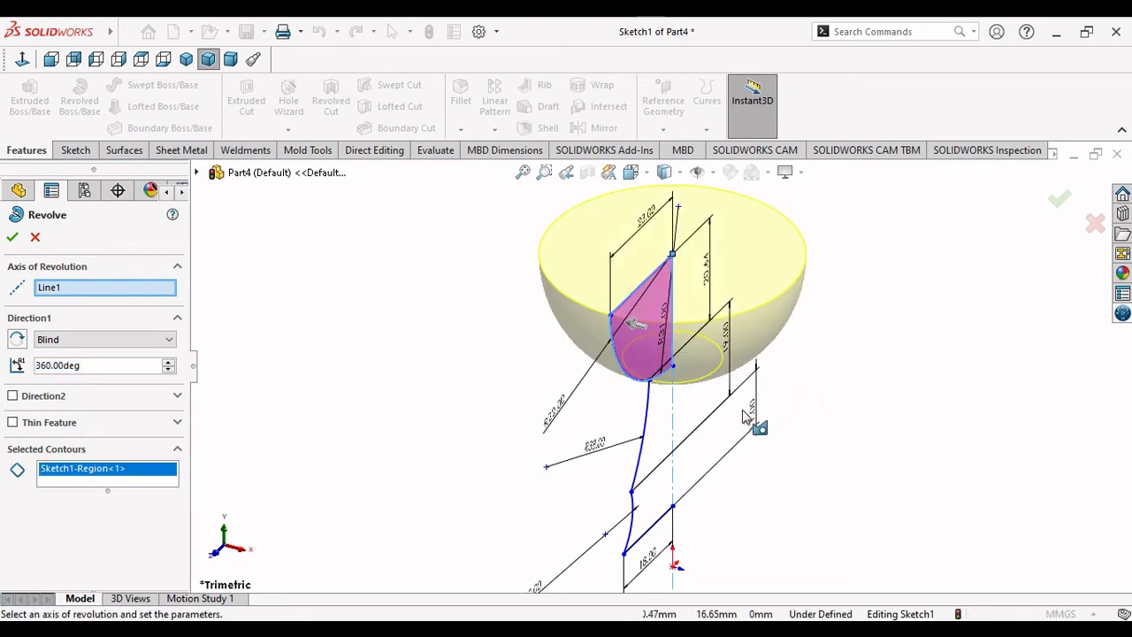
{"action": "left_click", "coordinate": [656, 444]}
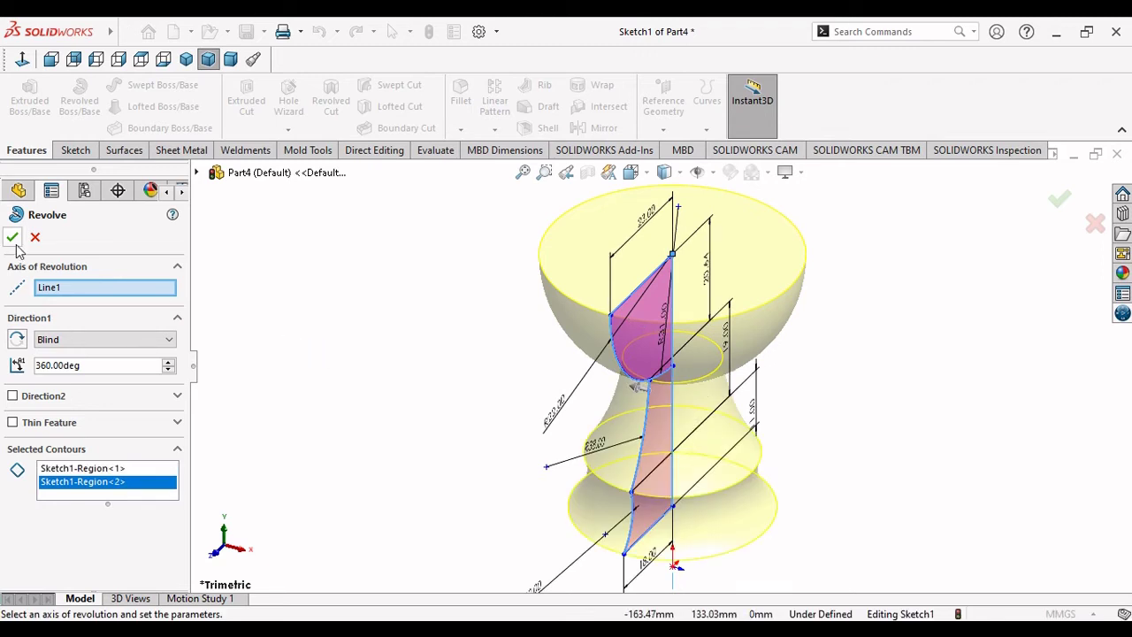
{"action": "scroll", "coordinate": [653, 412], "scroll_direction": "up", "scroll_amount": 2}
{"action": "scroll", "coordinate": [653, 412], "scroll_direction": "up", "scroll_amount": 1}
{"action": "scroll", "coordinate": [808, 411], "scroll_direction": "down", "scroll_amount": 2}
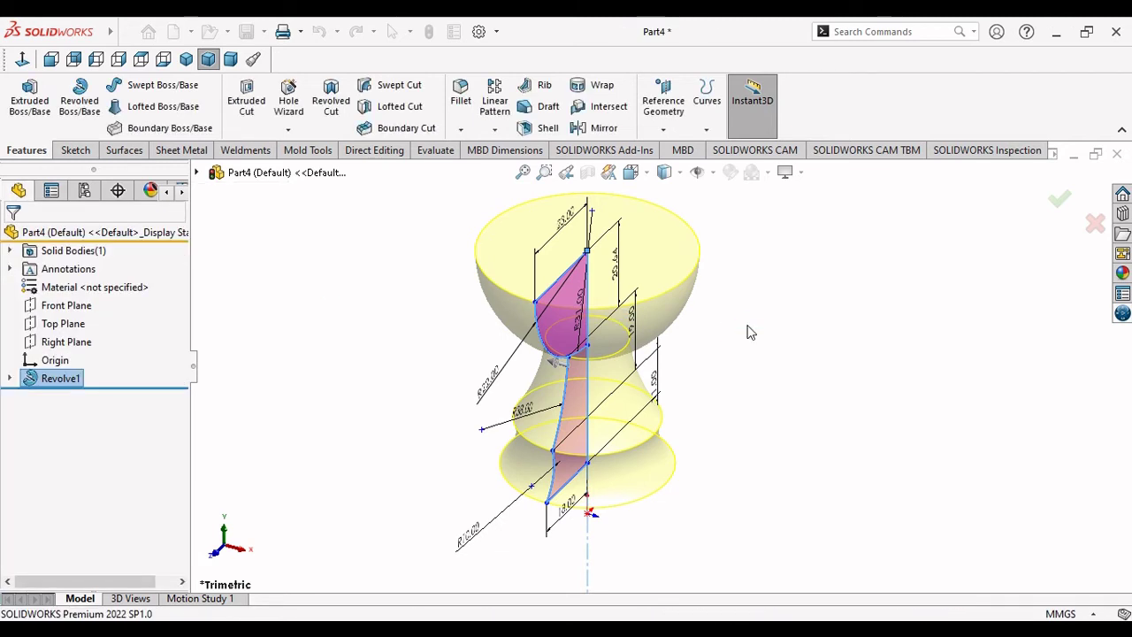
{"action": "left_click", "coordinate": [809, 363]}
Start a 1 mm Shell removing the cup's top face.
{"action": "mouse_move", "coordinate": [808, 364]}
{"action": "middle_mouse_down"}
{"action": "mouse_move", "coordinate": [681, 283]}
{"action": "mouse_move", "coordinate": [594, 475]}
{"action": "mouse_move", "coordinate": [445, 410]}
{"action": "mouse_move", "coordinate": [804, 389]}
{"action": "mouse_move", "coordinate": [727, 310]}
{"action": "mouse_move", "coordinate": [838, 321]}
{"action": "middle_mouse_up"}
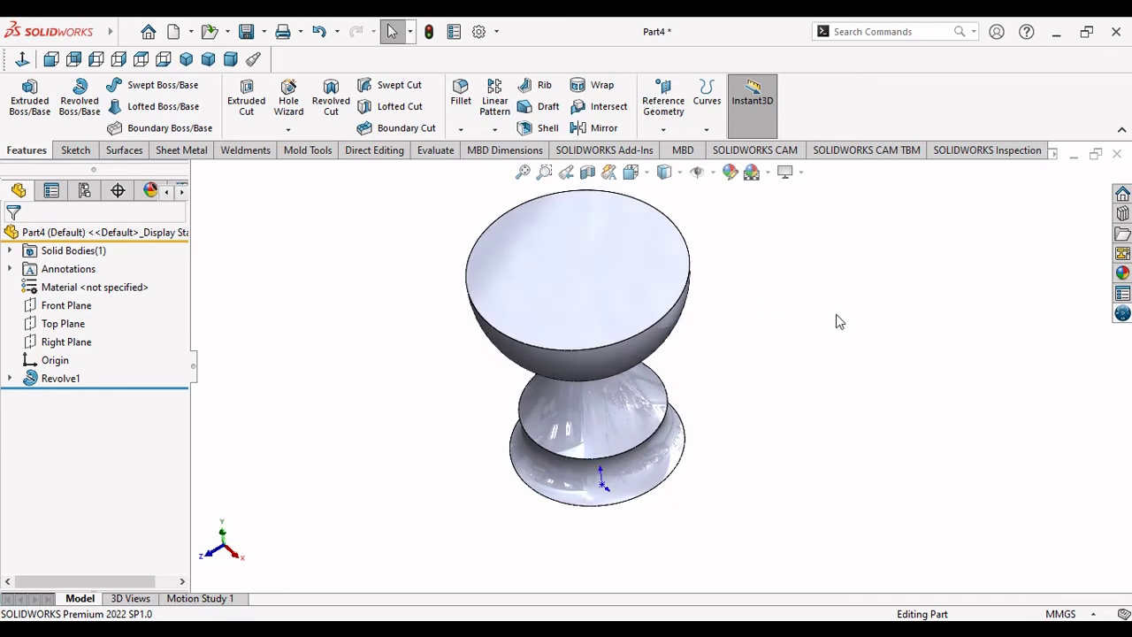
{"action": "scroll", "coordinate": [698, 235], "scroll_direction": "up", "scroll_amount": 2}
{"action": "scroll", "coordinate": [698, 235], "scroll_direction": "down", "scroll_amount": 2}
{"action": "scroll", "coordinate": [697, 235], "scroll_direction": "down", "scroll_amount": 1}
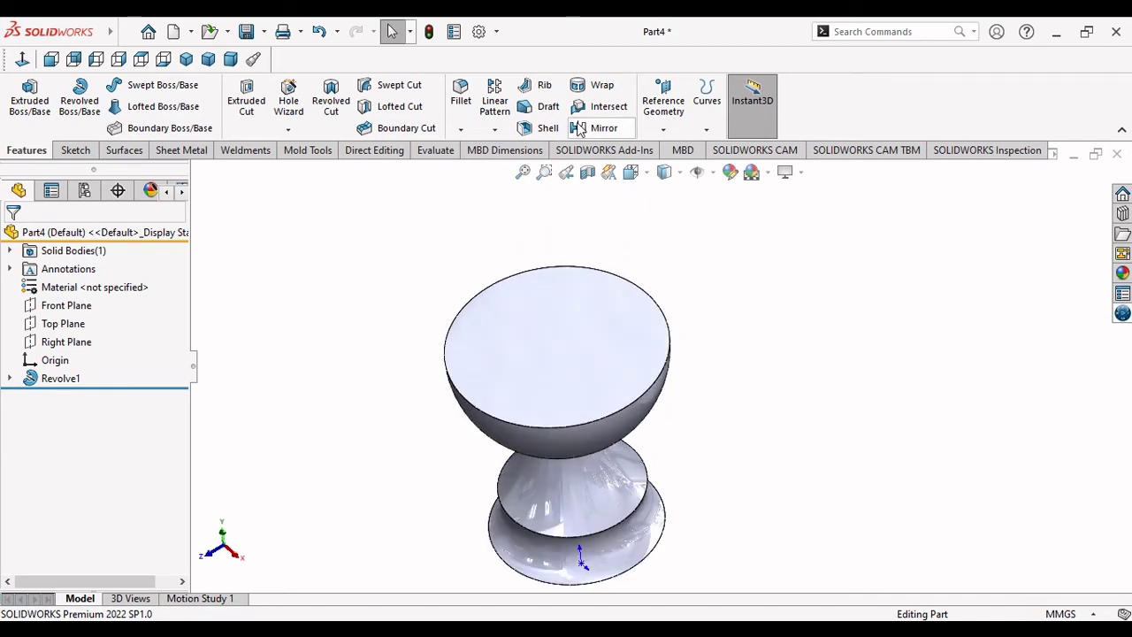
{"action": "left_click", "coordinate": [548, 129]}
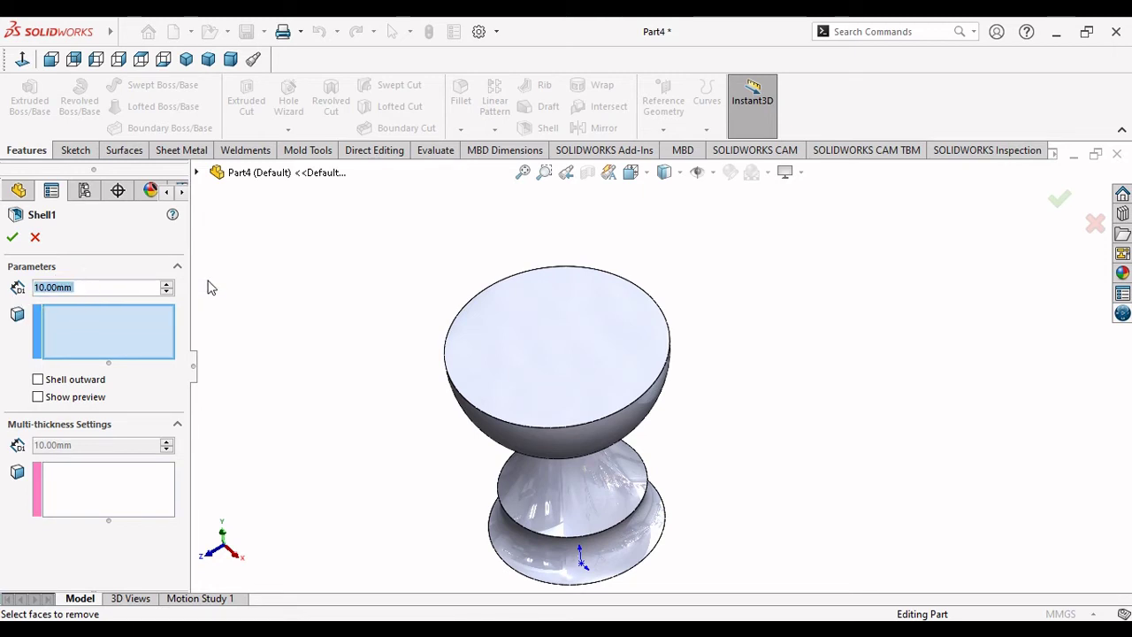
{"action": "type", "text": "1"}
{"action": "left_click", "coordinate": [79, 334]}
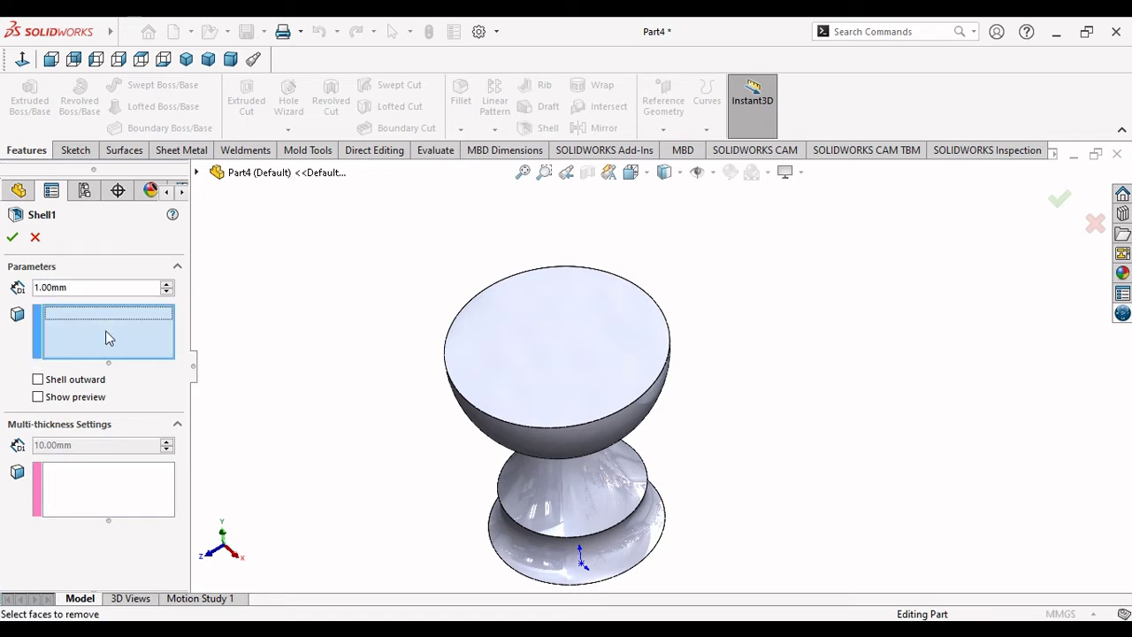
{"action": "left_click", "coordinate": [522, 360]}
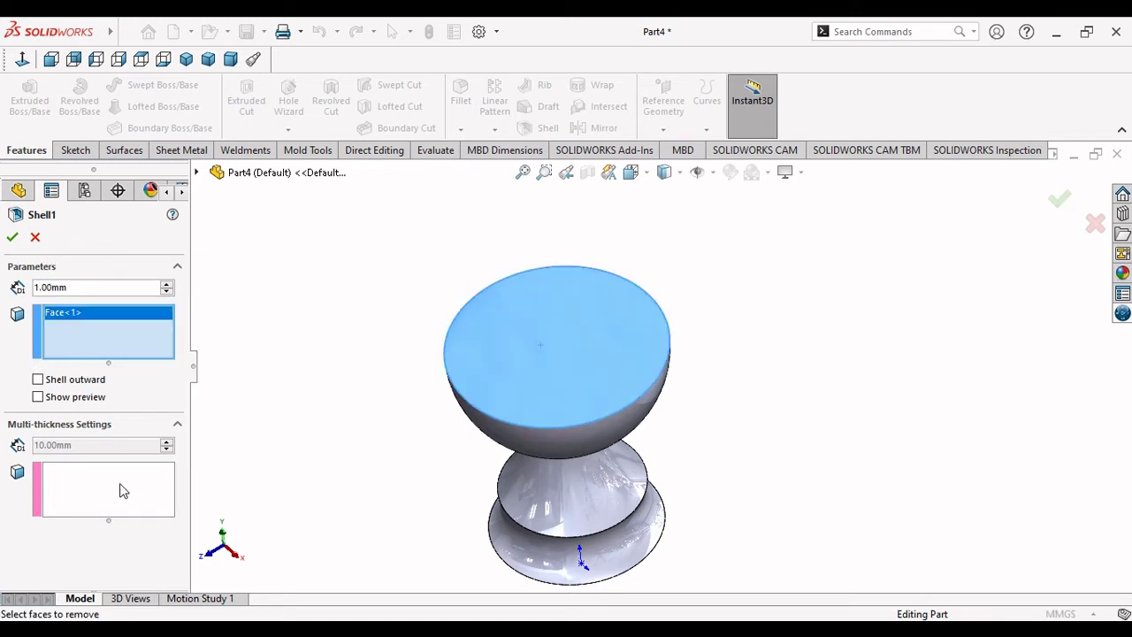
Give the bowl face a 1.00 mm multi-thickness and accept the shell.
{"action": "left_click", "coordinate": [71, 486]}
{"action": "type", "text": "1"}
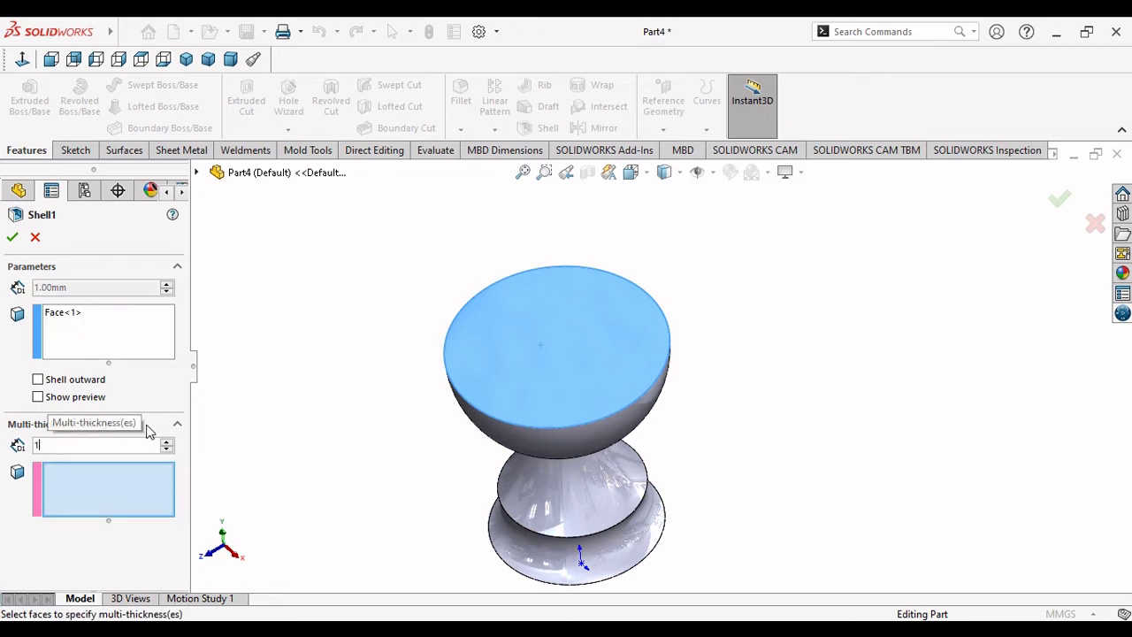
{"action": "left_click", "coordinate": [103, 485]}
{"action": "mouse_move", "coordinate": [705, 472]}
{"action": "middle_mouse_down"}
{"action": "mouse_move", "coordinate": [697, 398]}
{"action": "mouse_move", "coordinate": [645, 220]}
{"action": "mouse_move", "coordinate": [631, 248]}
{"action": "mouse_move", "coordinate": [774, 454]}
{"action": "middle_mouse_up"}
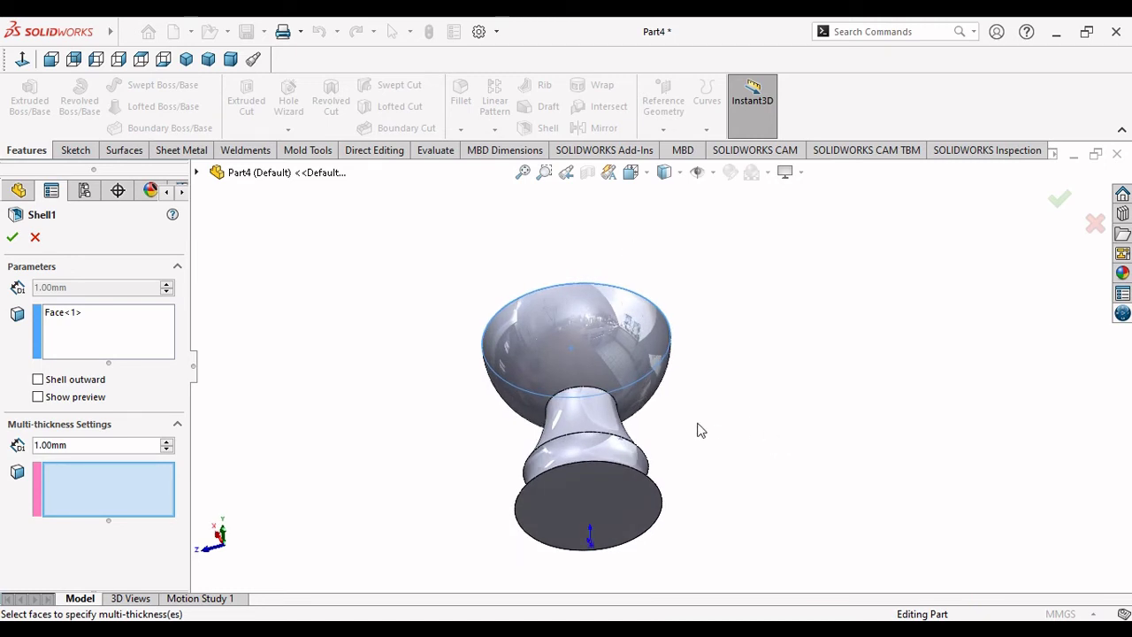
{"action": "left_click", "coordinate": [610, 386]}
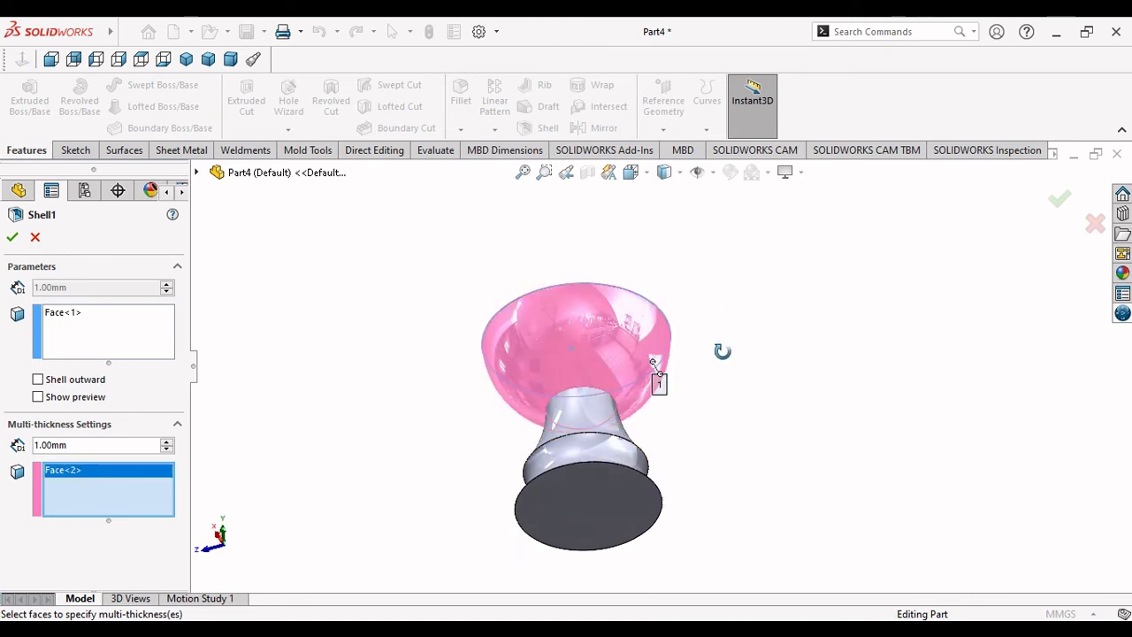
{"action": "middle_click_drag", "start_coordinate": [666, 325], "coordinate": [672, 511]}
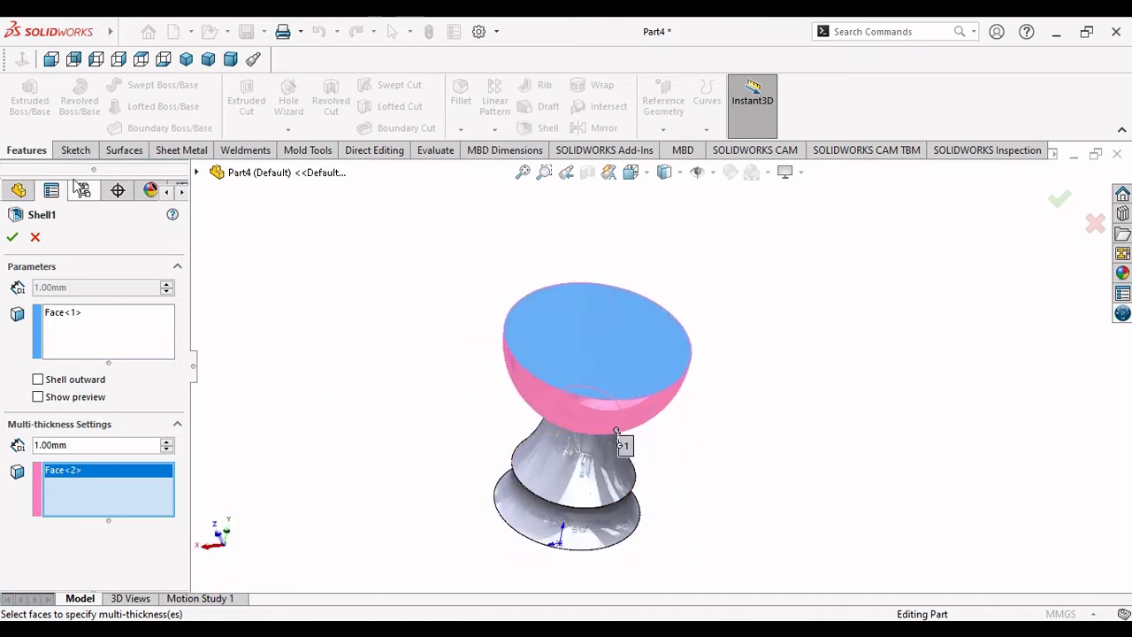
{"action": "left_click", "coordinate": [12, 239]}
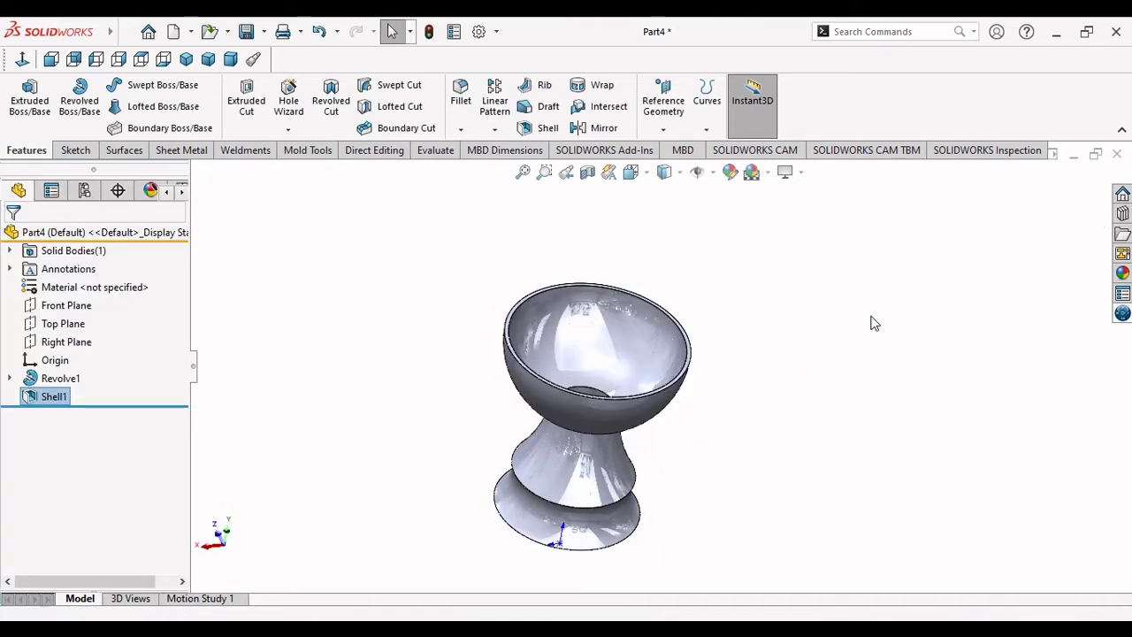
{"action": "mouse_move", "coordinate": [872, 321]}
{"action": "middle_mouse_down"}
{"action": "mouse_move", "coordinate": [803, 445]}
{"action": "mouse_move", "coordinate": [817, 395]}
{"action": "mouse_move", "coordinate": [846, 437]}
{"action": "mouse_move", "coordinate": [832, 380]}
{"action": "mouse_move", "coordinate": [872, 322]}
{"action": "middle_mouse_up"}
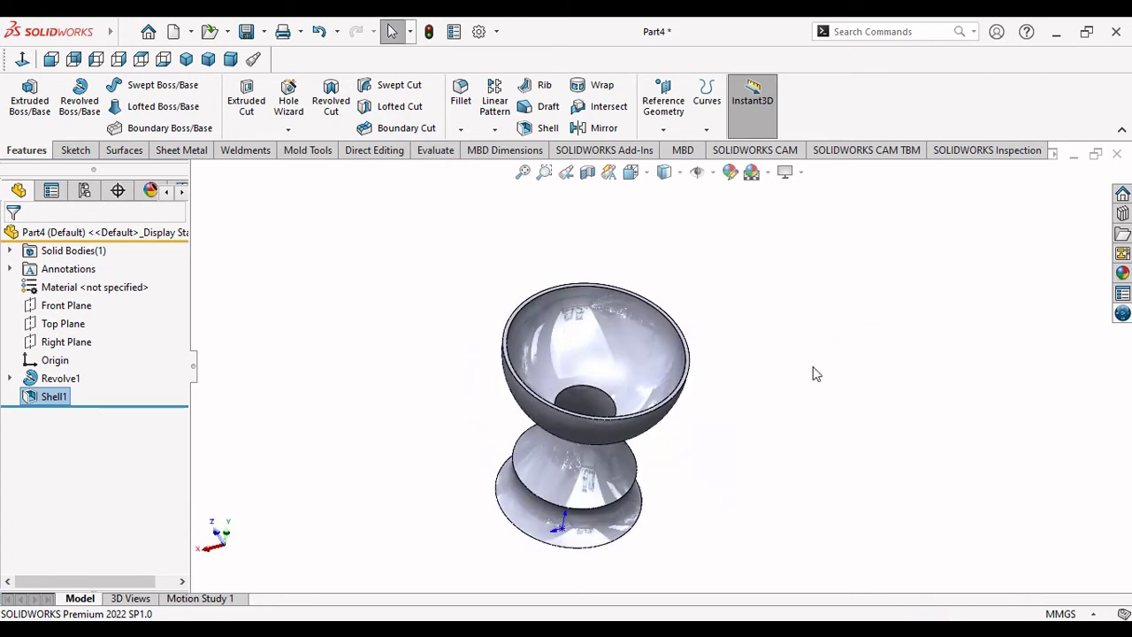
Undo the shell and full revolve, then revolve only the cup region into a solid bowl.
{"action": "key", "text": "ctrl+z"}
{"action": "scroll", "coordinate": [700, 457], "scroll_direction": "up", "scroll_amount": 3}
{"action": "scroll", "coordinate": [681, 423], "scroll_direction": "down", "scroll_amount": 2}
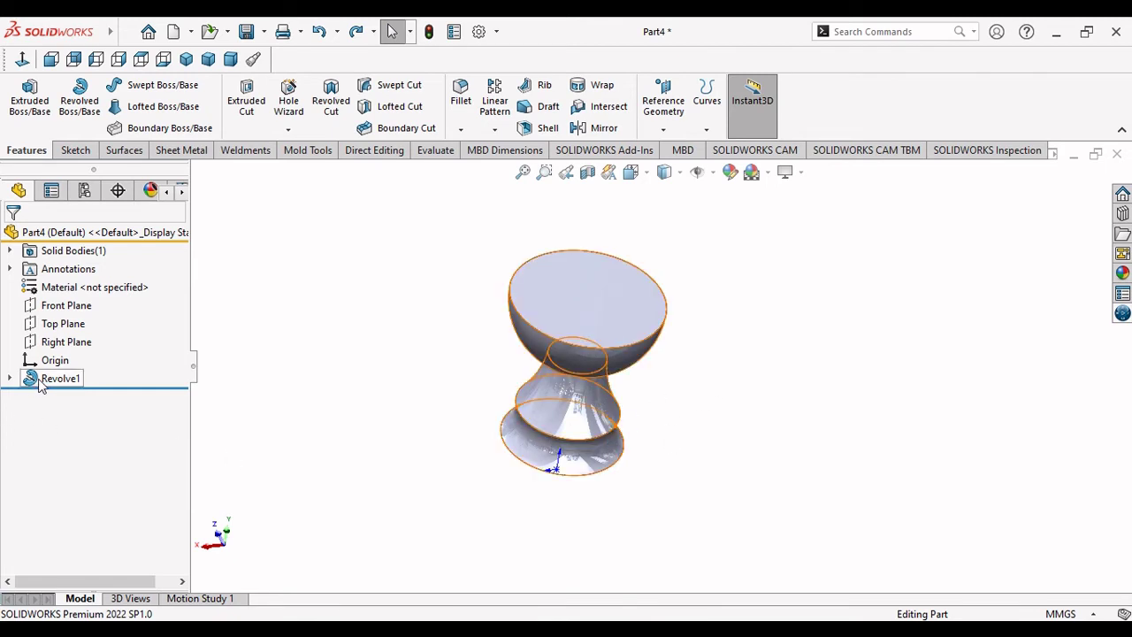
{"action": "key", "text": "ctrl+e"}
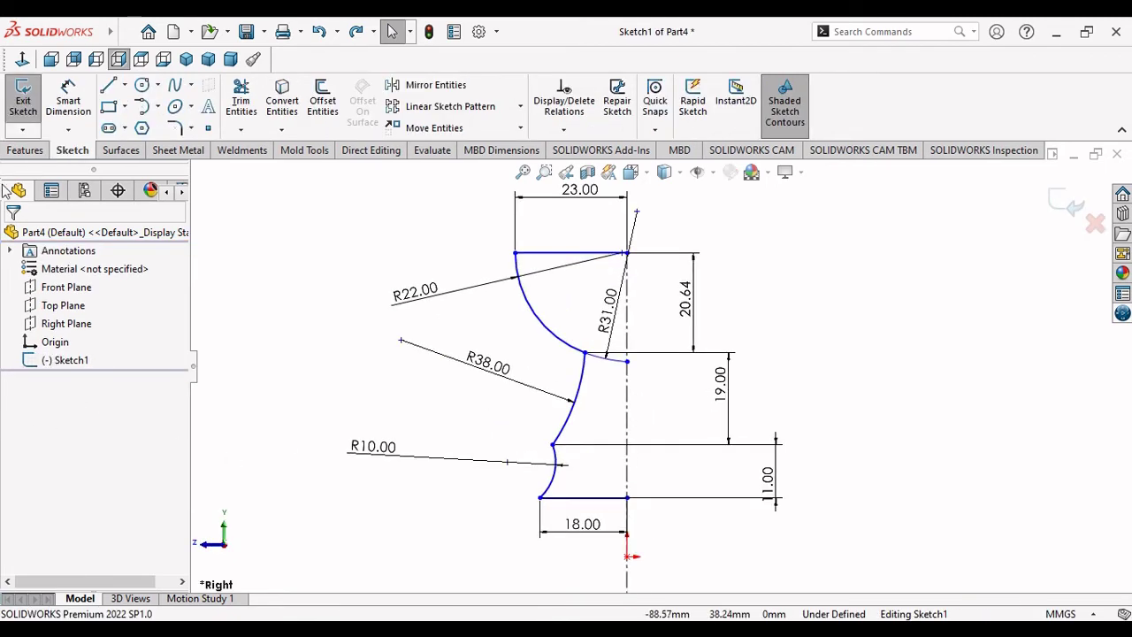
{"action": "left_click", "coordinate": [24, 151]}
{"action": "left_click", "coordinate": [79, 106]}
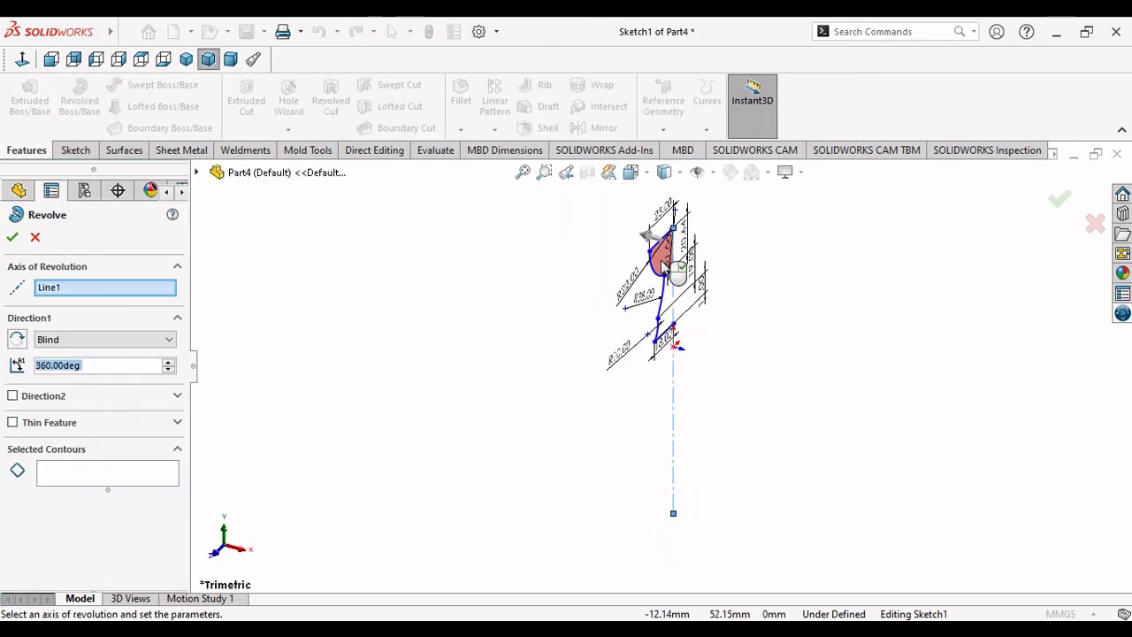
{"action": "left_click", "coordinate": [676, 275]}
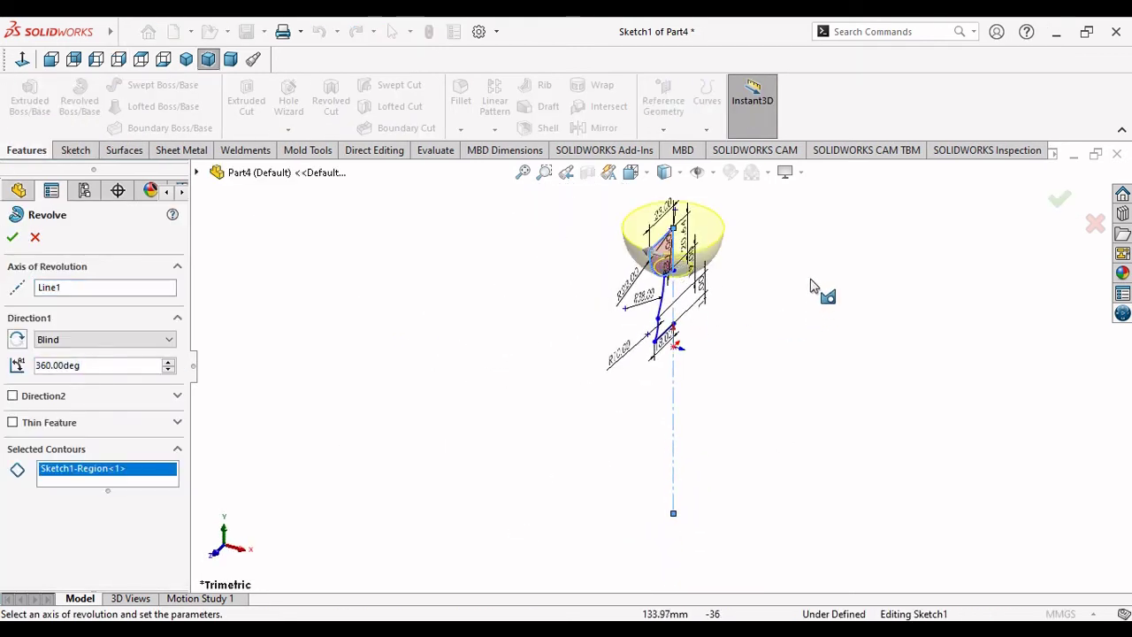
{"action": "left_click", "coordinate": [13, 238]}
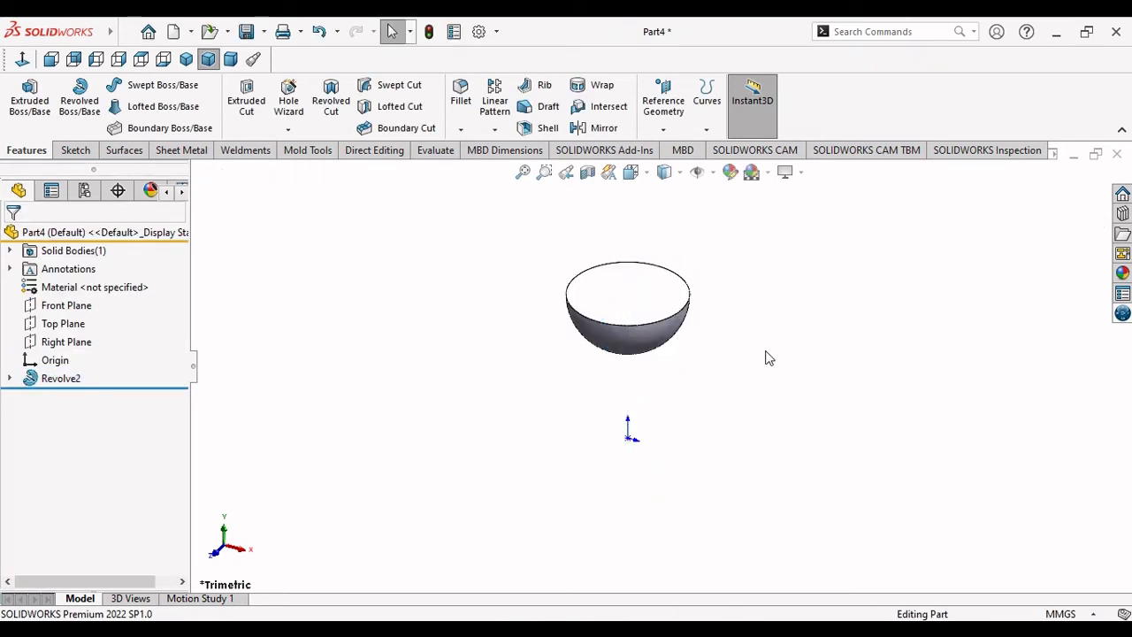
Start a Shell on the bowl, removing its flat top face.
{"action": "mouse_move", "coordinate": [767, 358]}
{"action": "middle_mouse_down"}
{"action": "mouse_move", "coordinate": [588, 260]}
{"action": "mouse_move", "coordinate": [731, 399]}
{"action": "mouse_move", "coordinate": [628, 465]}
{"action": "mouse_move", "coordinate": [672, 291]}
{"action": "mouse_move", "coordinate": [676, 318]}
{"action": "middle_mouse_up"}
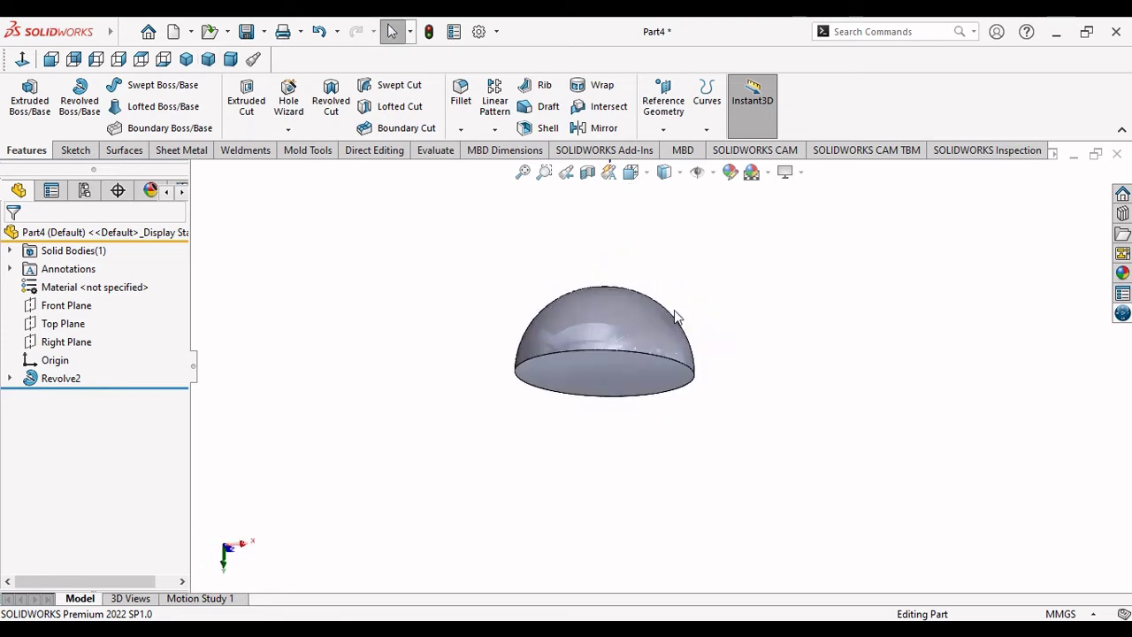
{"action": "scroll", "coordinate": [677, 318], "scroll_direction": "down", "scroll_amount": 2}
{"action": "mouse_move", "coordinate": [745, 426]}
{"action": "middle_mouse_down"}
{"action": "mouse_move", "coordinate": [673, 256]}
{"action": "mouse_move", "coordinate": [680, 433]}
{"action": "mouse_move", "coordinate": [611, 380]}
{"action": "mouse_move", "coordinate": [667, 550]}
{"action": "mouse_move", "coordinate": [705, 262]}
{"action": "mouse_move", "coordinate": [723, 409]}
{"action": "mouse_move", "coordinate": [760, 389]}
{"action": "mouse_move", "coordinate": [757, 292]}
{"action": "mouse_move", "coordinate": [735, 273]}
{"action": "mouse_move", "coordinate": [753, 262]}
{"action": "mouse_move", "coordinate": [644, 315]}
{"action": "middle_mouse_up"}
{"action": "left_click", "coordinate": [548, 130]}
{"action": "left_click", "coordinate": [588, 299]}
Give the small bottom circle its own 1.00 mm thickness, accept Shell2, and inspect the bowl.
{"action": "left_click", "coordinate": [97, 496]}
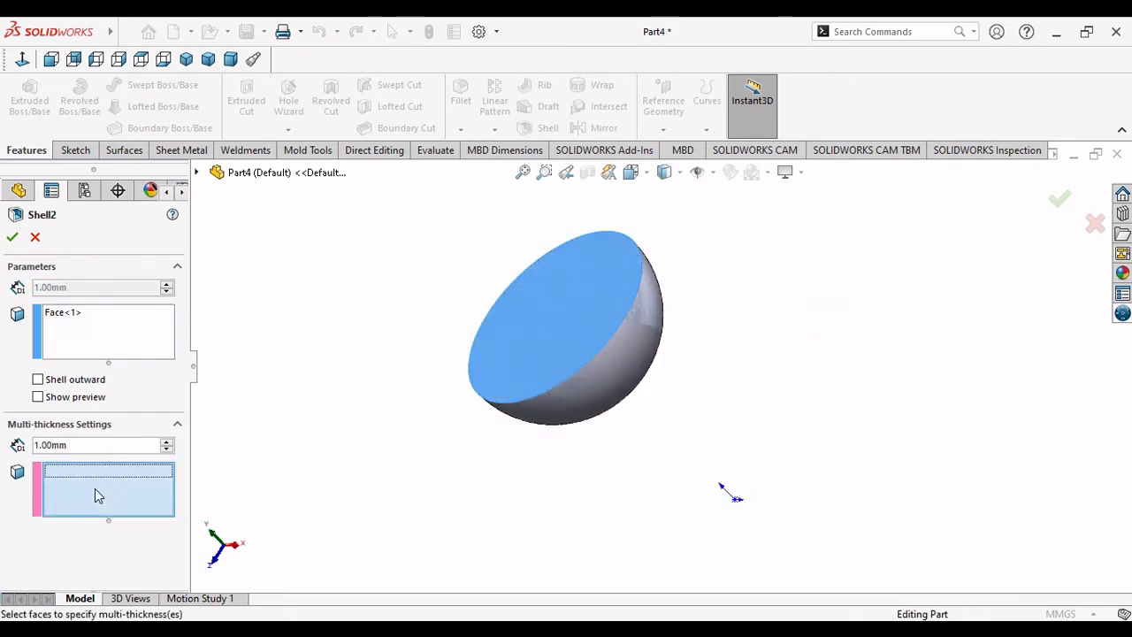
{"action": "middle_click_drag", "start_coordinate": [714, 353], "coordinate": [636, 389]}
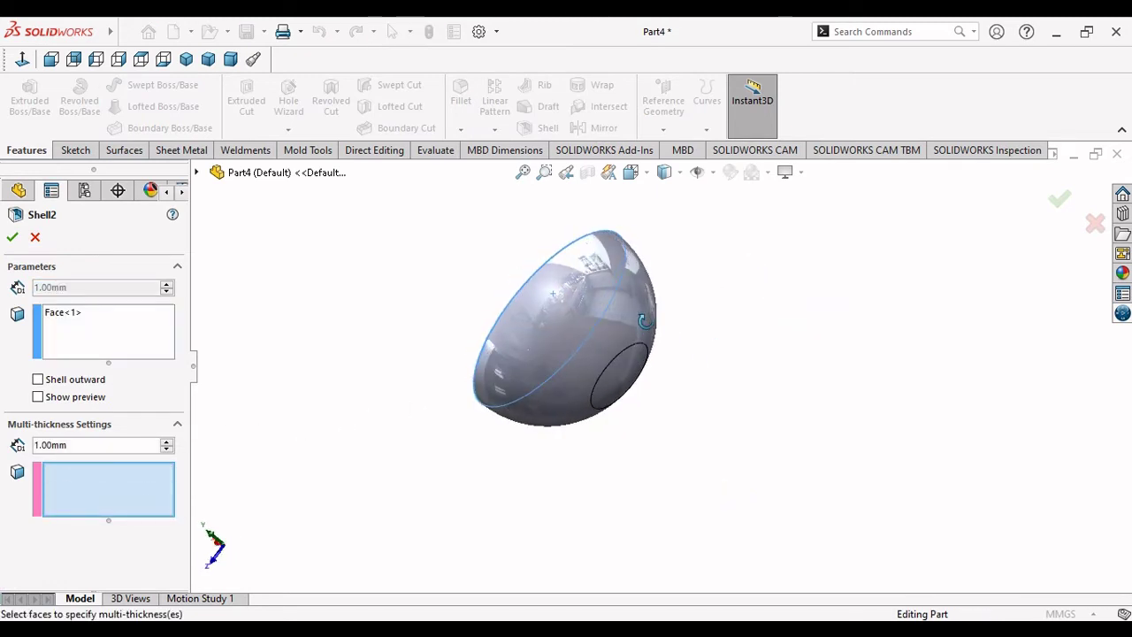
{"action": "left_click", "coordinate": [634, 382]}
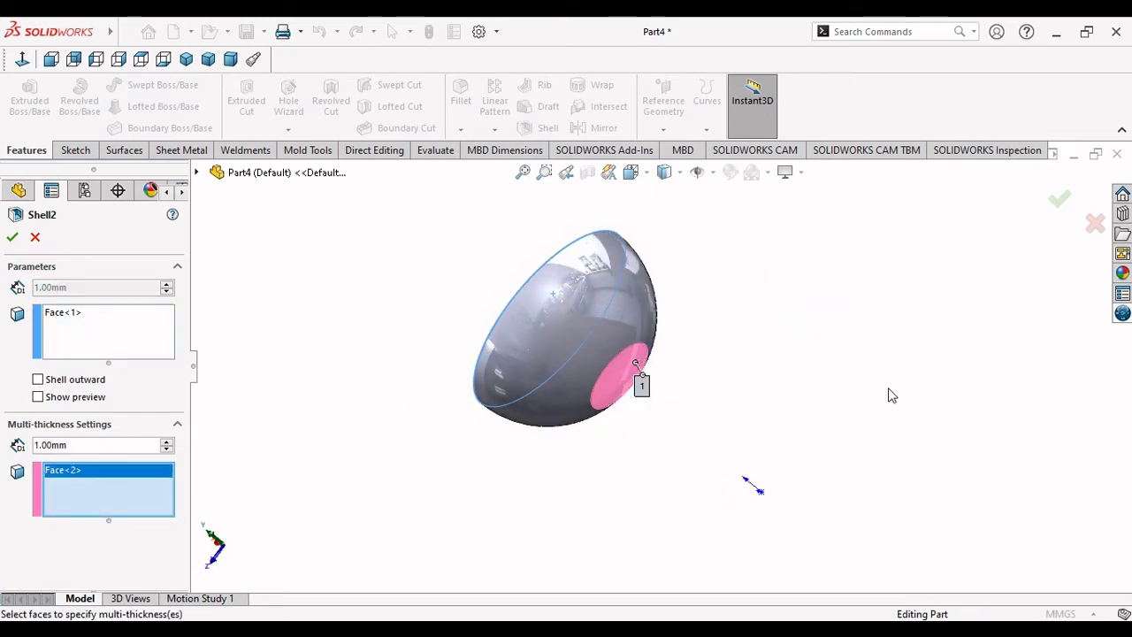
{"action": "left_click", "coordinate": [12, 237]}
{"action": "mouse_move", "coordinate": [765, 316]}
{"action": "middle_mouse_down"}
{"action": "mouse_move", "coordinate": [826, 409]}
{"action": "mouse_move", "coordinate": [897, 424]}
{"action": "mouse_move", "coordinate": [802, 485]}
{"action": "mouse_move", "coordinate": [721, 332]}
{"action": "mouse_move", "coordinate": [654, 293]}
{"action": "mouse_move", "coordinate": [487, 362]}
{"action": "mouse_move", "coordinate": [442, 263]}
{"action": "mouse_move", "coordinate": [809, 450]}
{"action": "mouse_move", "coordinate": [682, 306]}
{"action": "mouse_move", "coordinate": [831, 283]}
{"action": "mouse_move", "coordinate": [615, 459]}
{"action": "middle_mouse_up"}
{"action": "mouse_move", "coordinate": [534, 481]}
{"action": "middle_mouse_down"}
{"action": "mouse_move", "coordinate": [622, 296]}
{"action": "mouse_move", "coordinate": [599, 213]}
{"action": "mouse_move", "coordinate": [648, 261]}
{"action": "middle_mouse_up"}
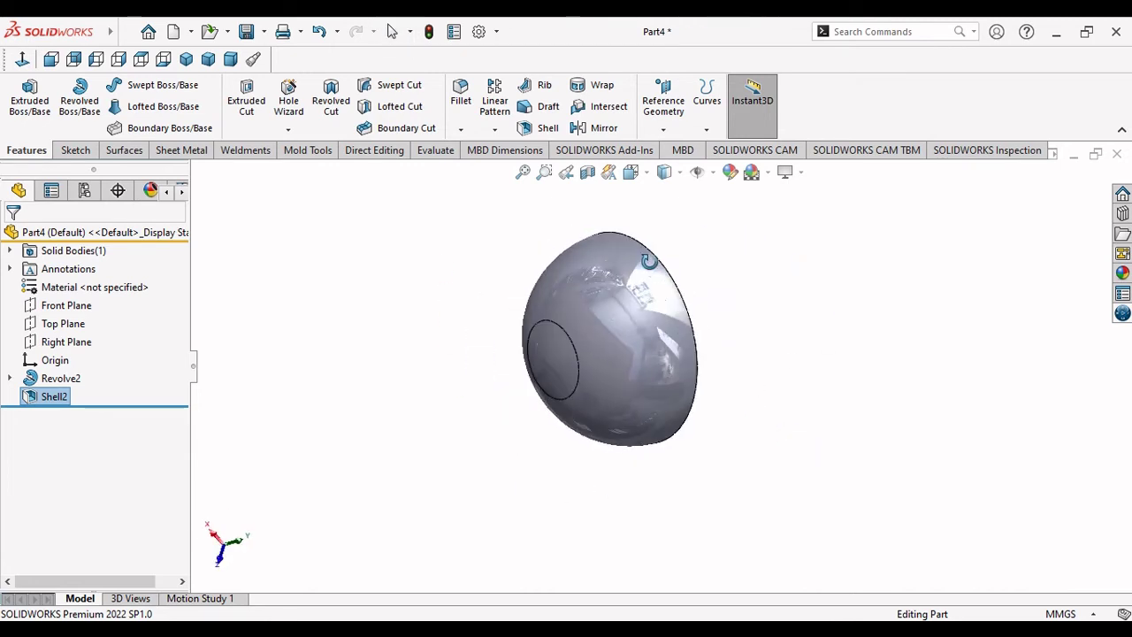
{"action": "left_click", "coordinate": [11, 379]}
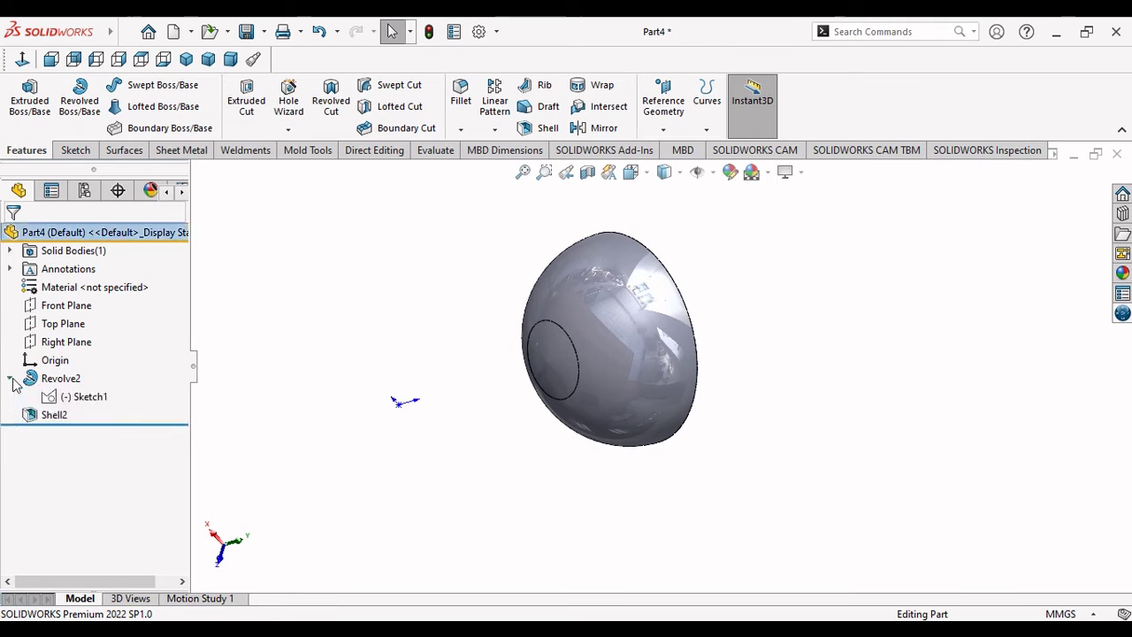
{"action": "left_click", "coordinate": [68, 397]}
{"action": "left_click", "coordinate": [84, 368]}
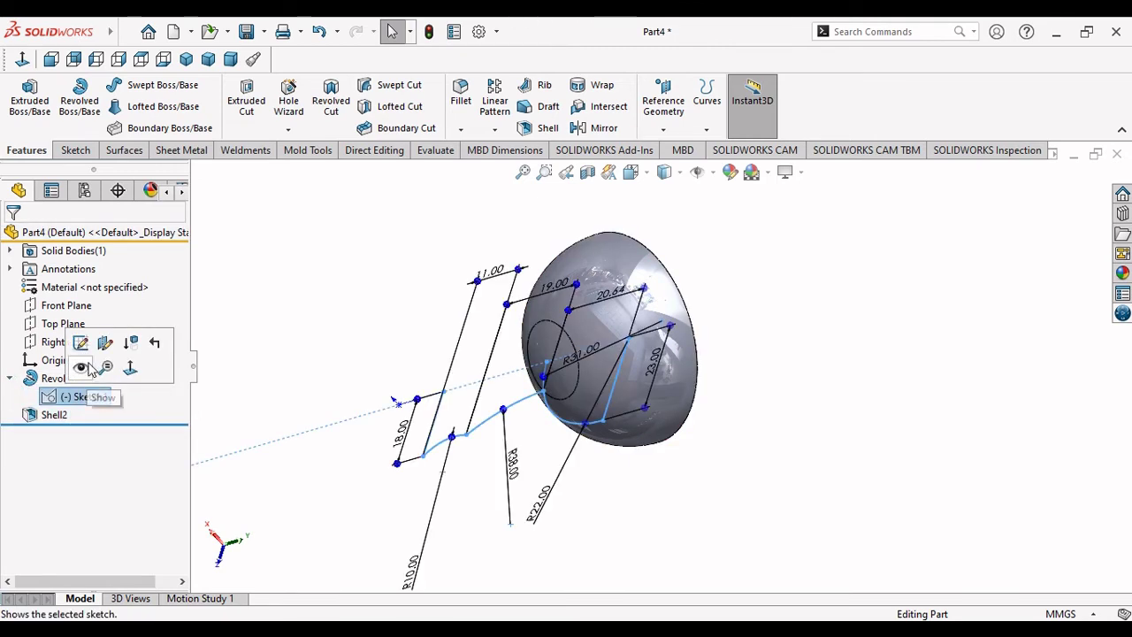
{"action": "left_click", "coordinate": [334, 277]}
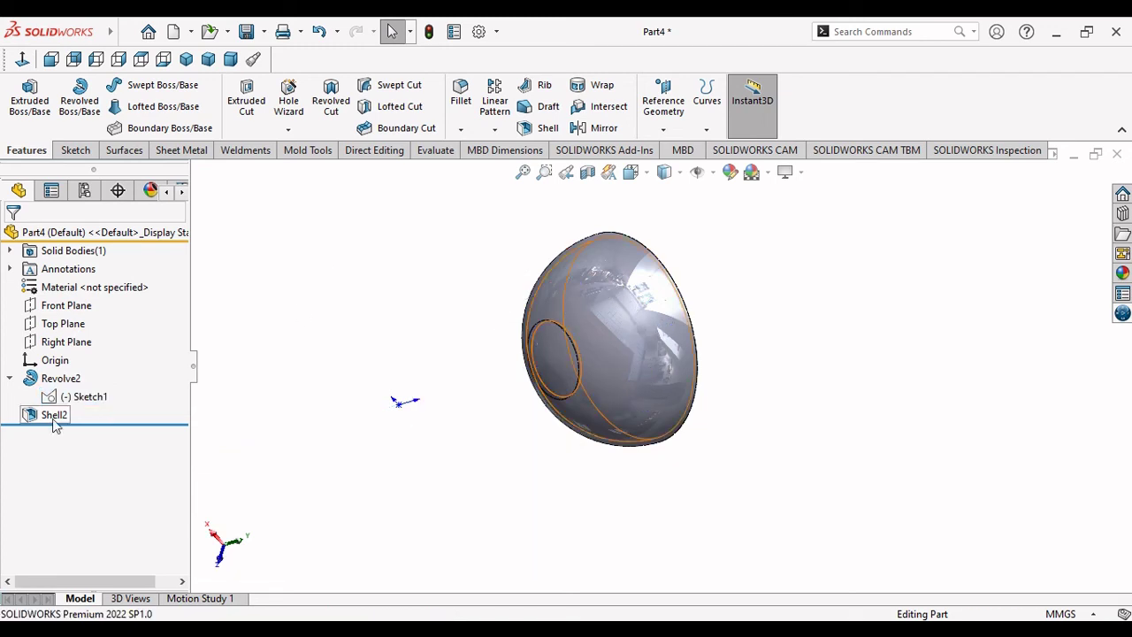
{"action": "left_click", "coordinate": [81, 397]}
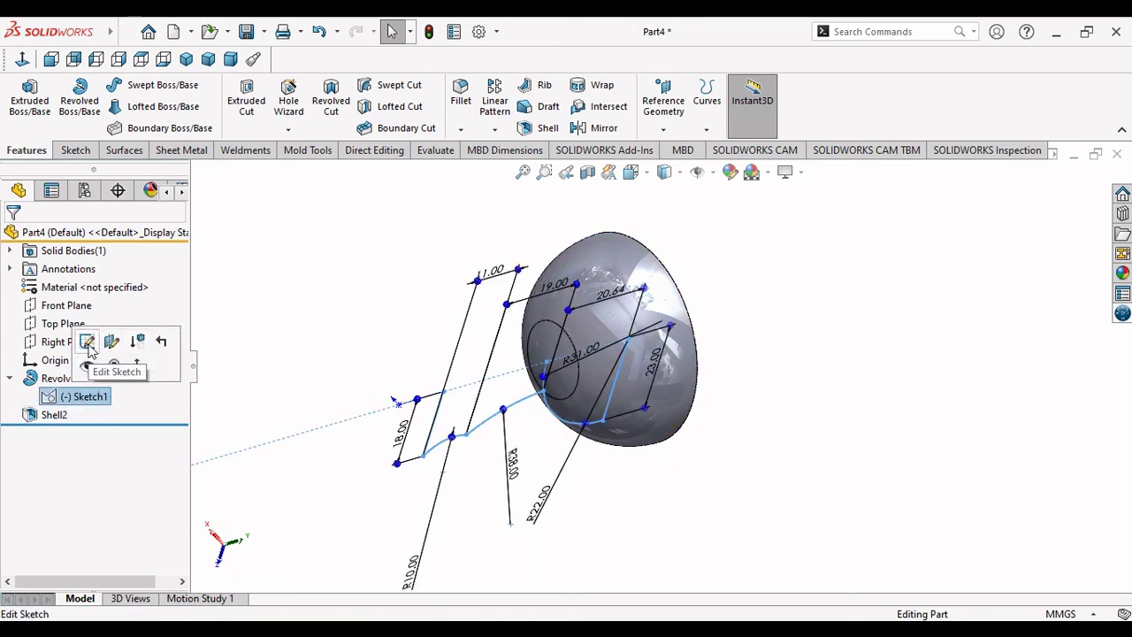
{"action": "left_click", "coordinate": [87, 343]}
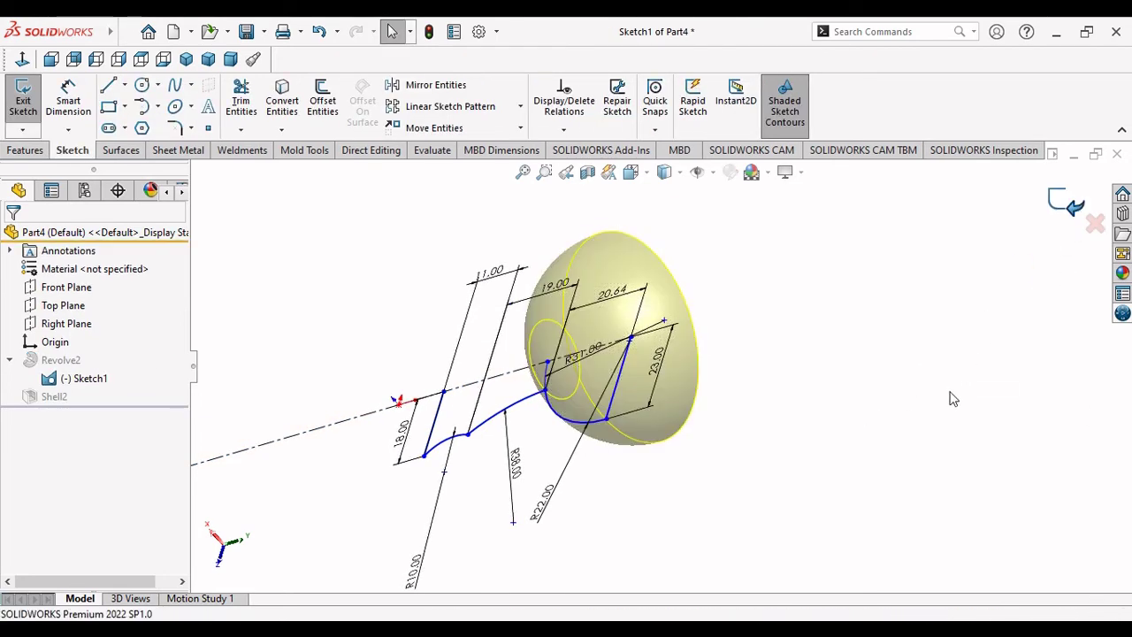
{"action": "key", "text": "ctrl+b"}
{"action": "mouse_move", "coordinate": [926, 390]}
{"action": "middle_mouse_down"}
{"action": "mouse_move", "coordinate": [799, 339]}
{"action": "mouse_move", "coordinate": [817, 260]}
{"action": "middle_mouse_up"}
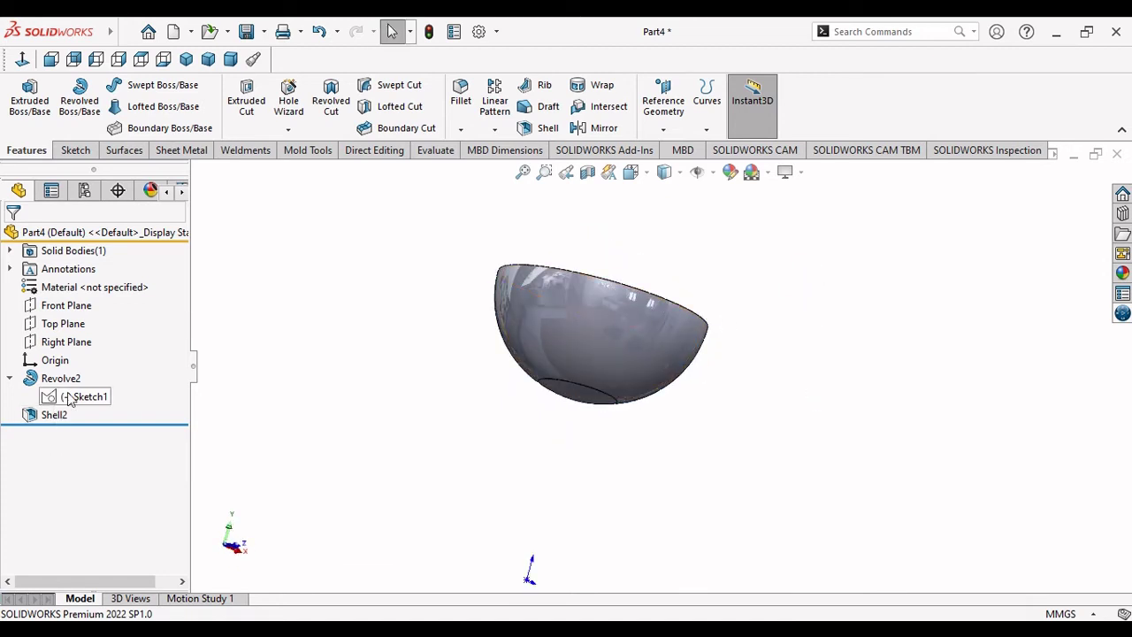
Show Sketch1 and revolve the stem-and-base region, merging it beneath the bowl.
{"action": "left_click", "coordinate": [83, 367]}
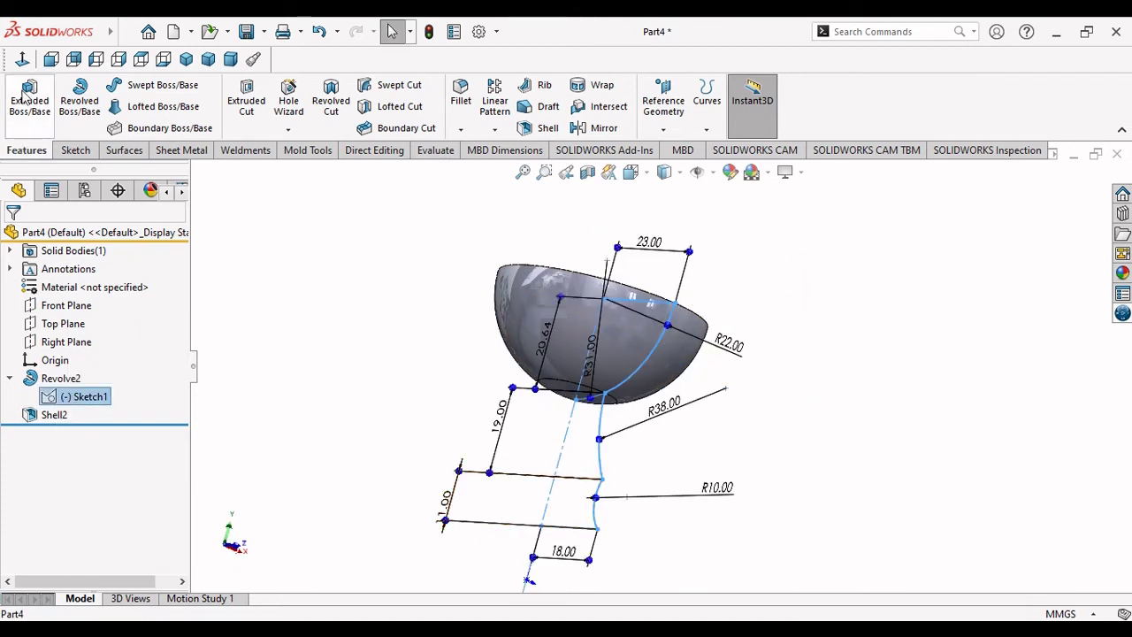
{"action": "left_click", "coordinate": [79, 95]}
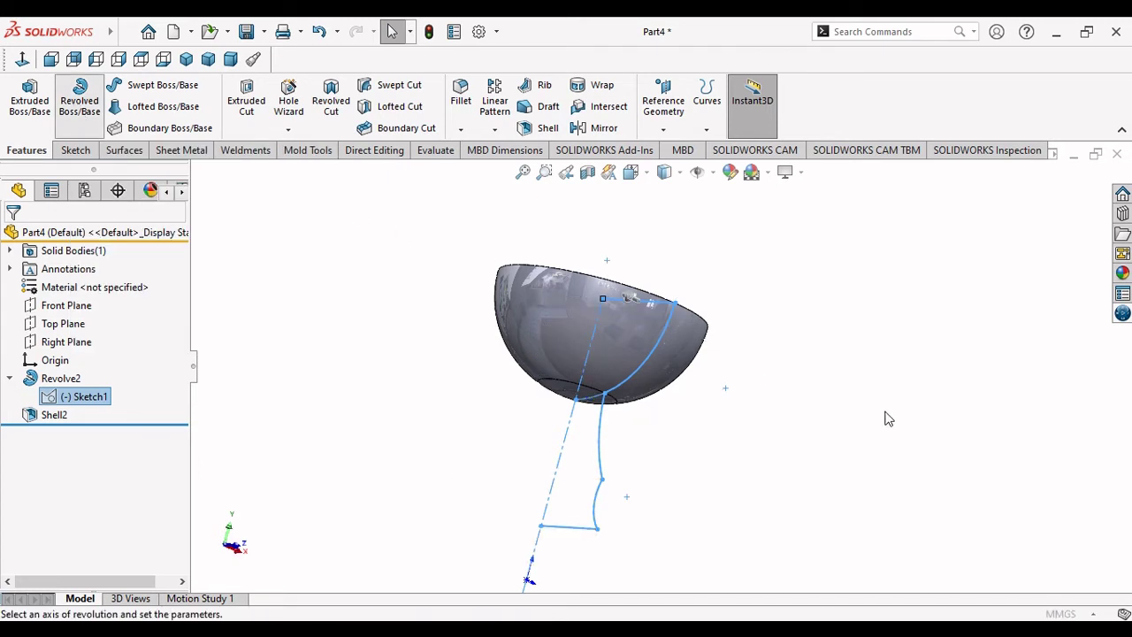
{"action": "left_click", "coordinate": [596, 460]}
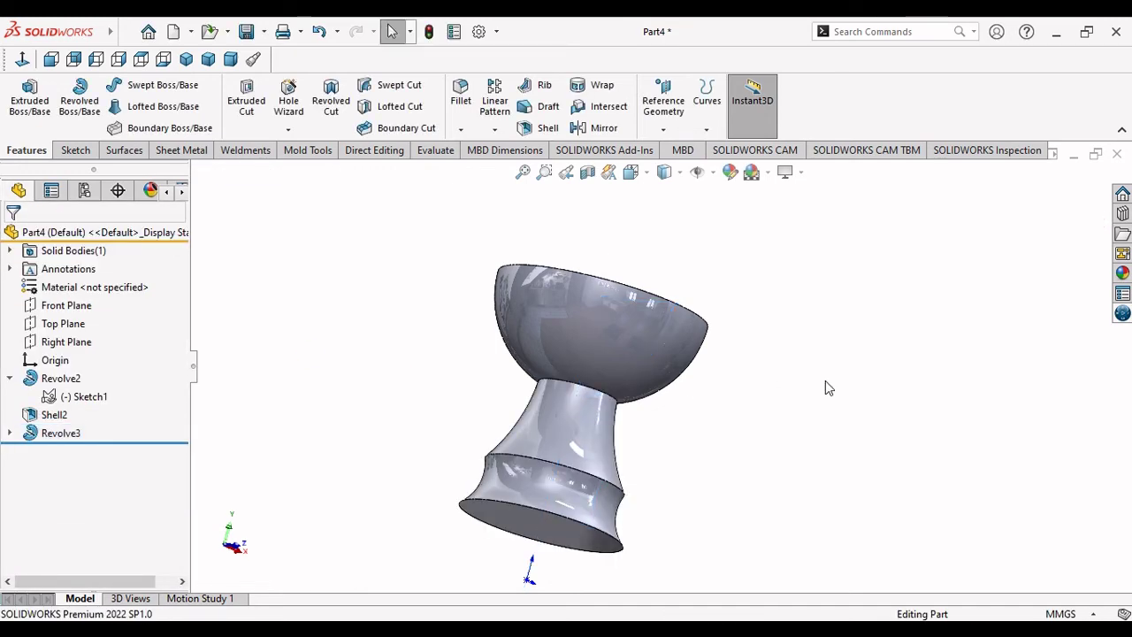
{"action": "mouse_move", "coordinate": [827, 384]}
{"action": "middle_mouse_down"}
{"action": "mouse_move", "coordinate": [770, 472]}
{"action": "mouse_move", "coordinate": [758, 436]}
{"action": "mouse_move", "coordinate": [748, 473]}
{"action": "mouse_move", "coordinate": [733, 474]}
{"action": "mouse_move", "coordinate": [720, 268]}
{"action": "mouse_move", "coordinate": [666, 242]}
{"action": "middle_mouse_up"}
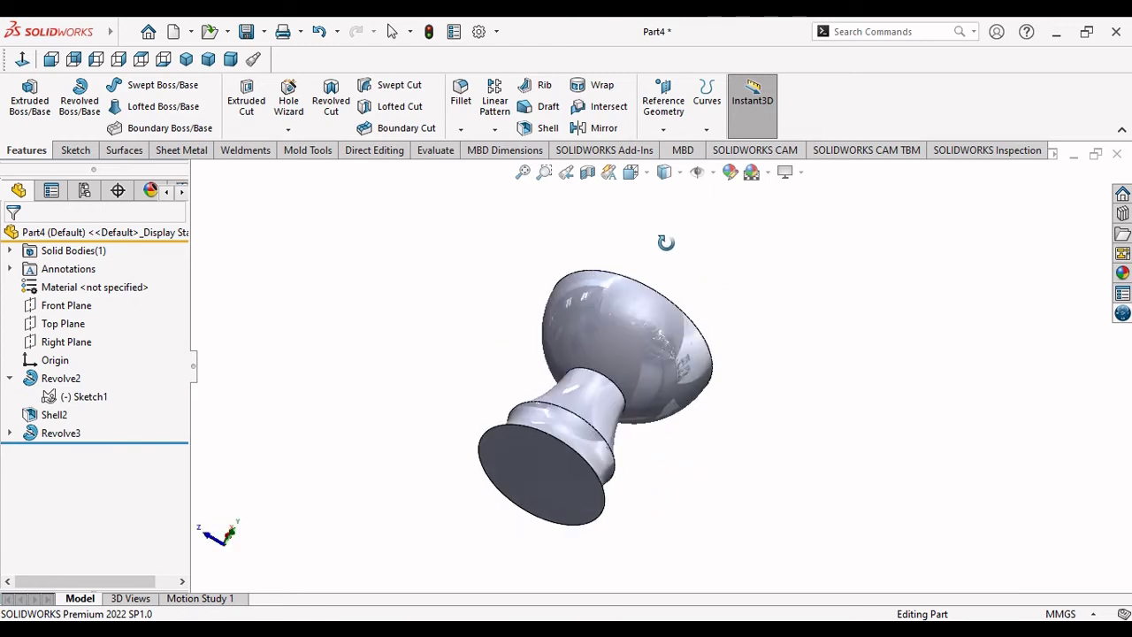
{"action": "mouse_move", "coordinate": [766, 348]}
{"action": "middle_mouse_down"}
{"action": "mouse_move", "coordinate": [711, 410]}
{"action": "mouse_move", "coordinate": [710, 367]}
{"action": "middle_mouse_up"}
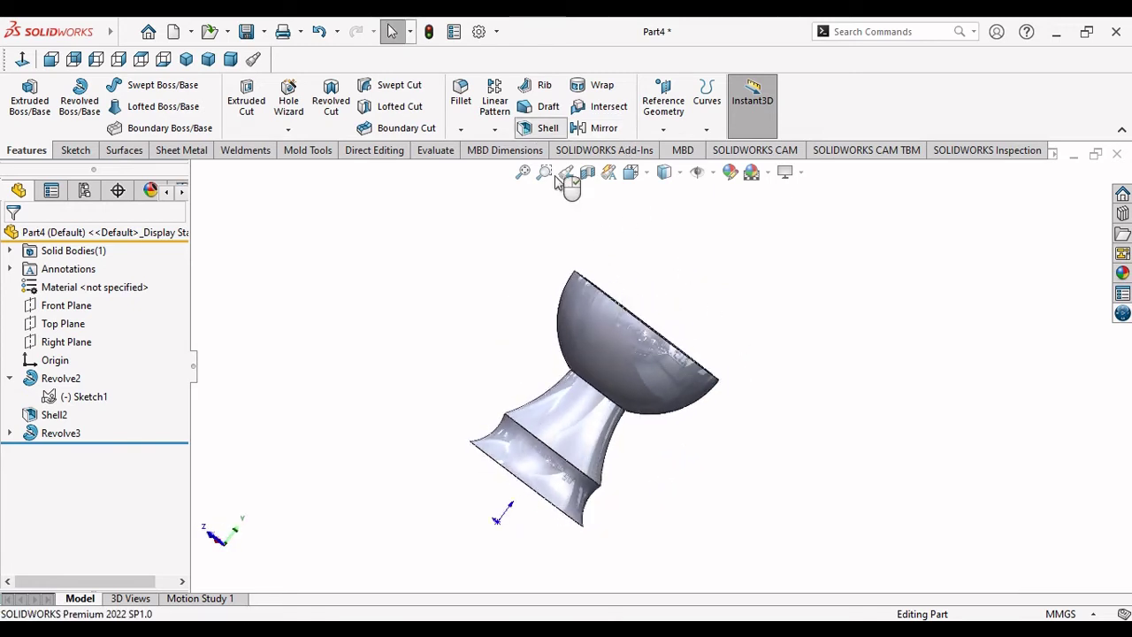
{"action": "mouse_move", "coordinate": [702, 433]}
{"action": "middle_mouse_down"}
{"action": "mouse_move", "coordinate": [657, 463]}
{"action": "mouse_move", "coordinate": [701, 391]}
{"action": "middle_mouse_up"}
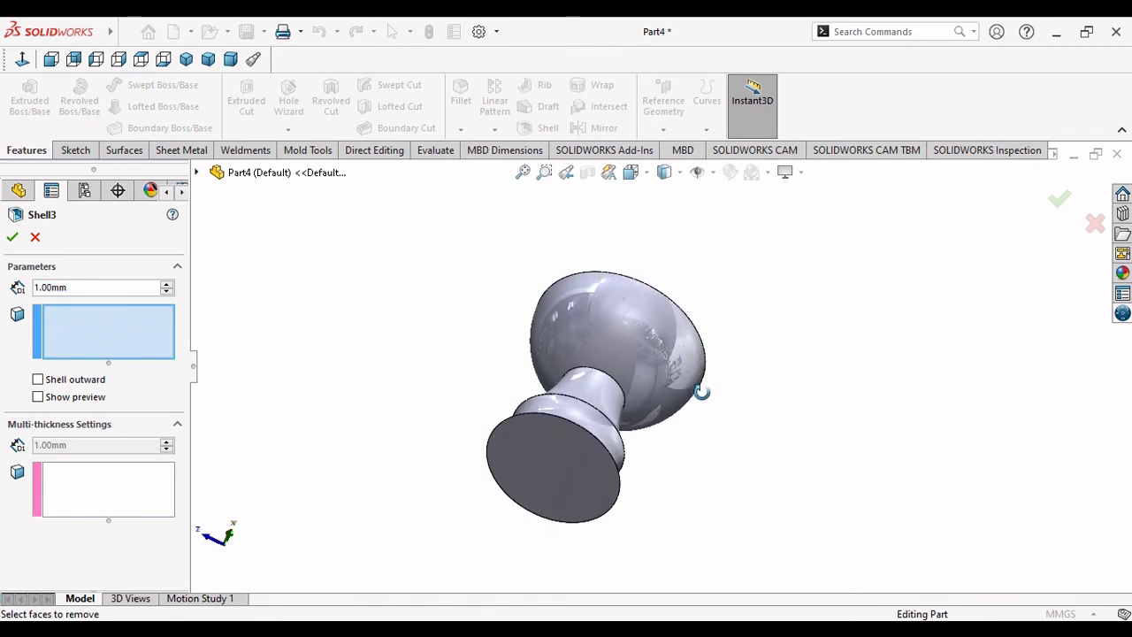
Remove the base's bottom face in the shell and set the shell thickness to 1.5 mm.
{"action": "left_click", "coordinate": [564, 484]}
{"action": "middle_click_drag", "start_coordinate": [945, 348], "coordinate": [775, 487]}
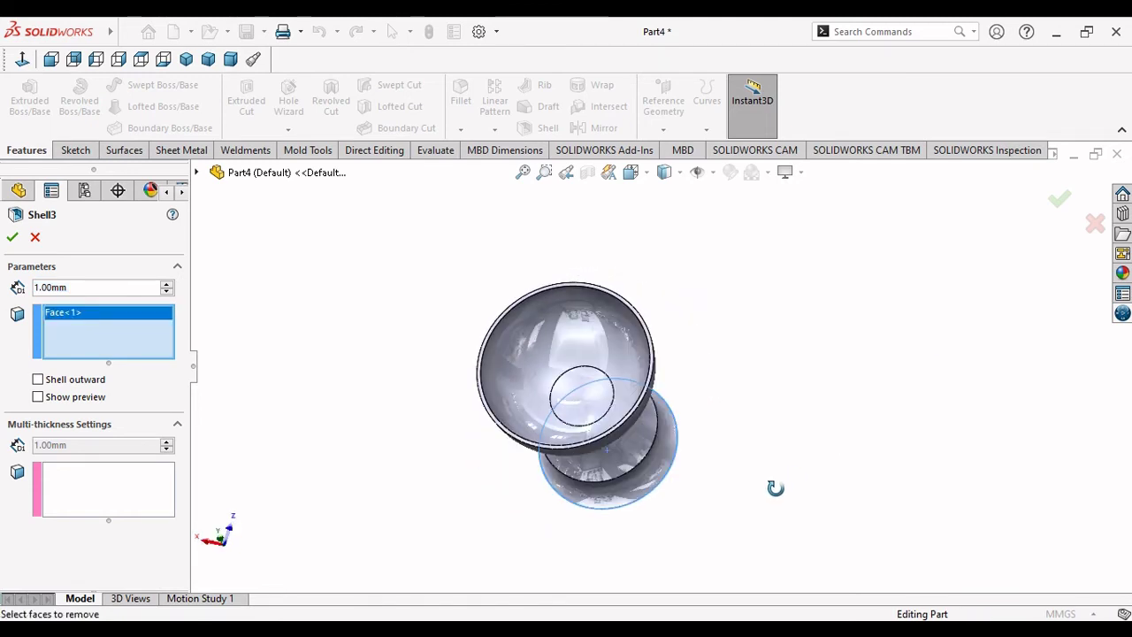
{"action": "left_click", "coordinate": [135, 477]}
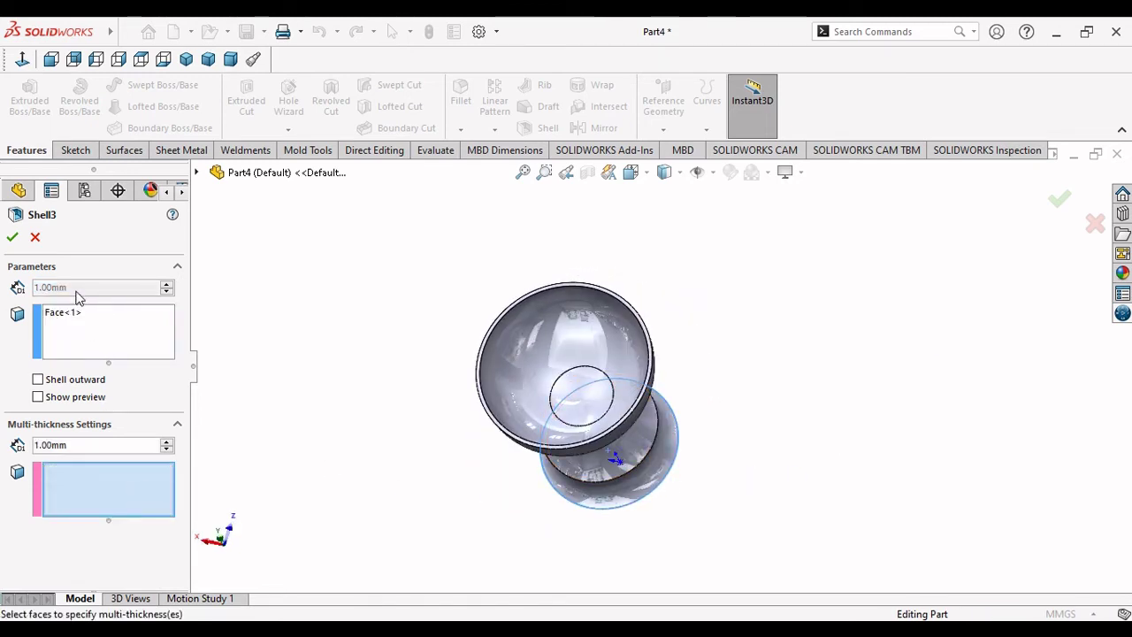
{"action": "left_click", "coordinate": [77, 326]}
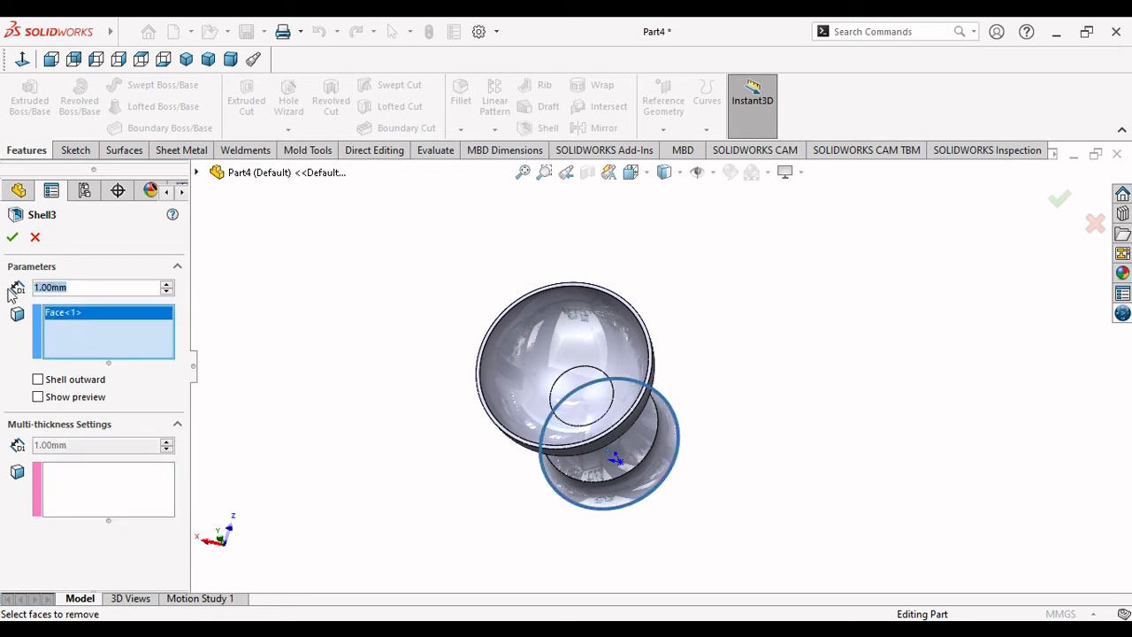
{"action": "type", "text": "1.5"}
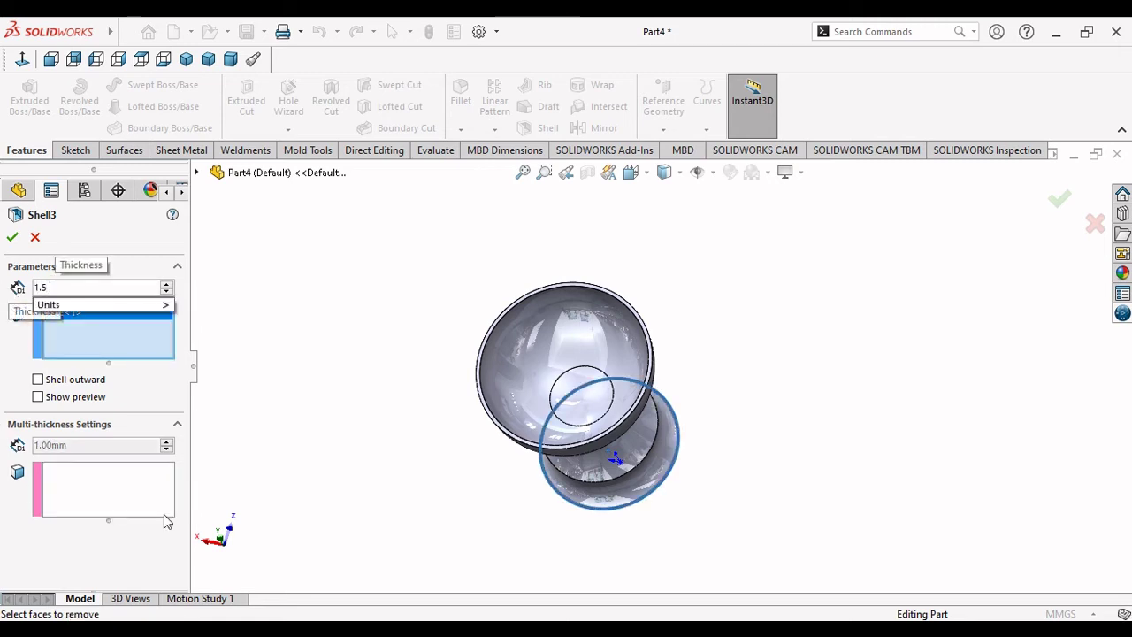
{"action": "left_click", "coordinate": [67, 464]}
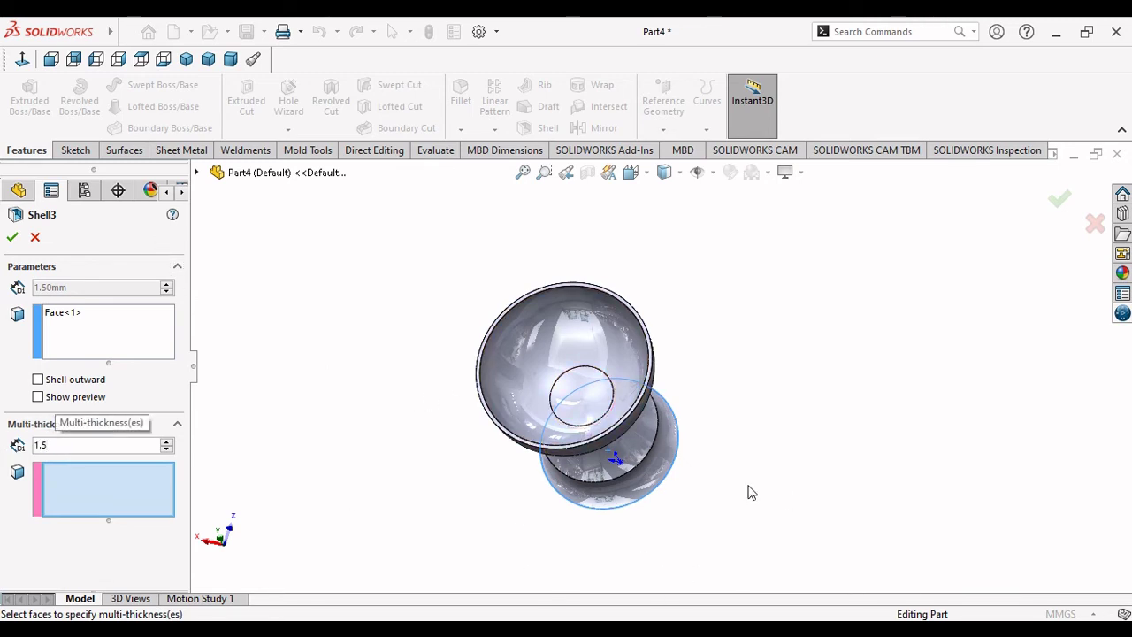
Give the cup's bottom circle its own thickness, accept Shell3, and orbit back upright.
{"action": "left_click", "coordinate": [583, 397]}
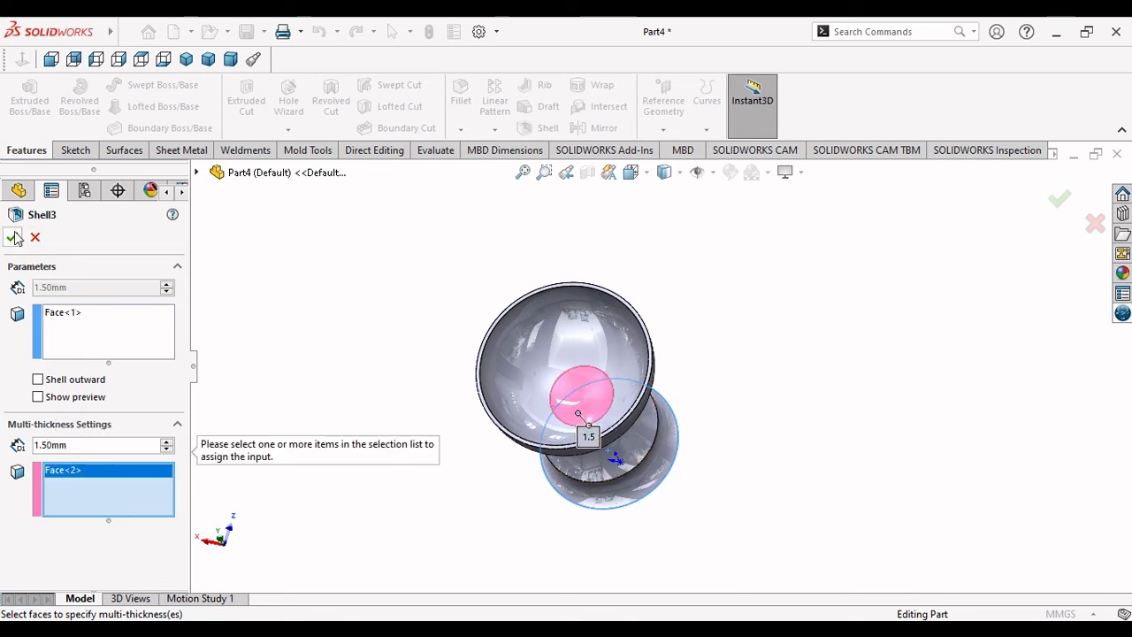
{"action": "key", "text": "Return"}
{"action": "mouse_move", "coordinate": [896, 416]}
{"action": "middle_mouse_down"}
{"action": "mouse_move", "coordinate": [674, 352]}
{"action": "mouse_move", "coordinate": [705, 336]}
{"action": "mouse_move", "coordinate": [738, 467]}
{"action": "mouse_move", "coordinate": [812, 419]}
{"action": "mouse_move", "coordinate": [859, 327]}
{"action": "mouse_move", "coordinate": [858, 450]}
{"action": "mouse_move", "coordinate": [816, 465]}
{"action": "middle_mouse_up"}
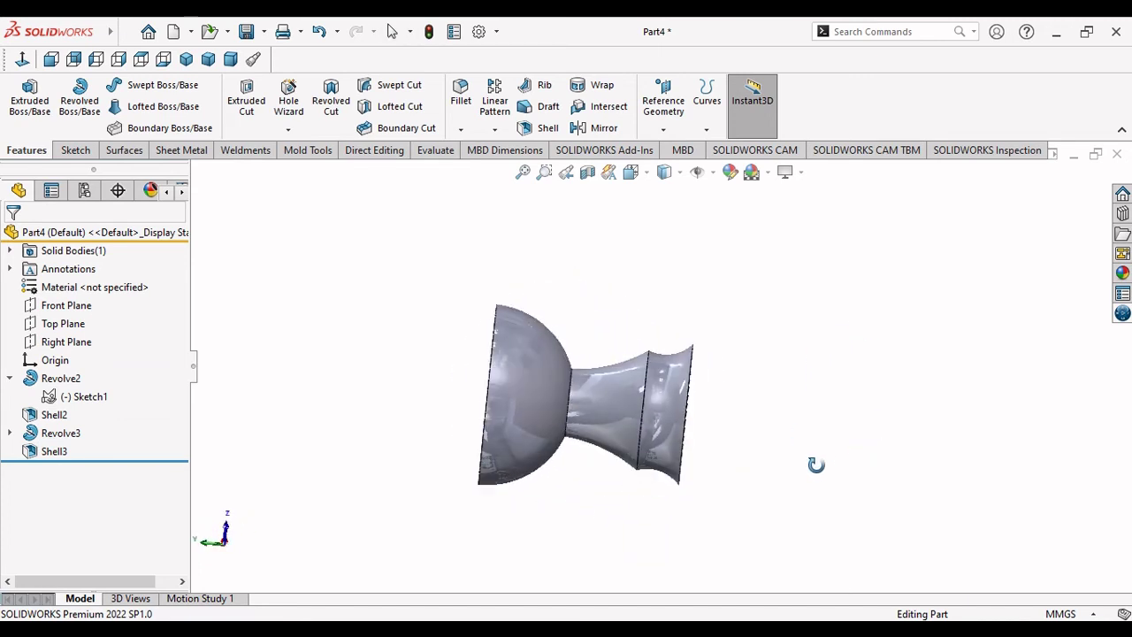
{"action": "mouse_move", "coordinate": [682, 345]}
{"action": "middle_mouse_down"}
{"action": "mouse_move", "coordinate": [682, 289]}
{"action": "mouse_move", "coordinate": [749, 318]}
{"action": "mouse_move", "coordinate": [789, 420]}
{"action": "middle_mouse_up"}
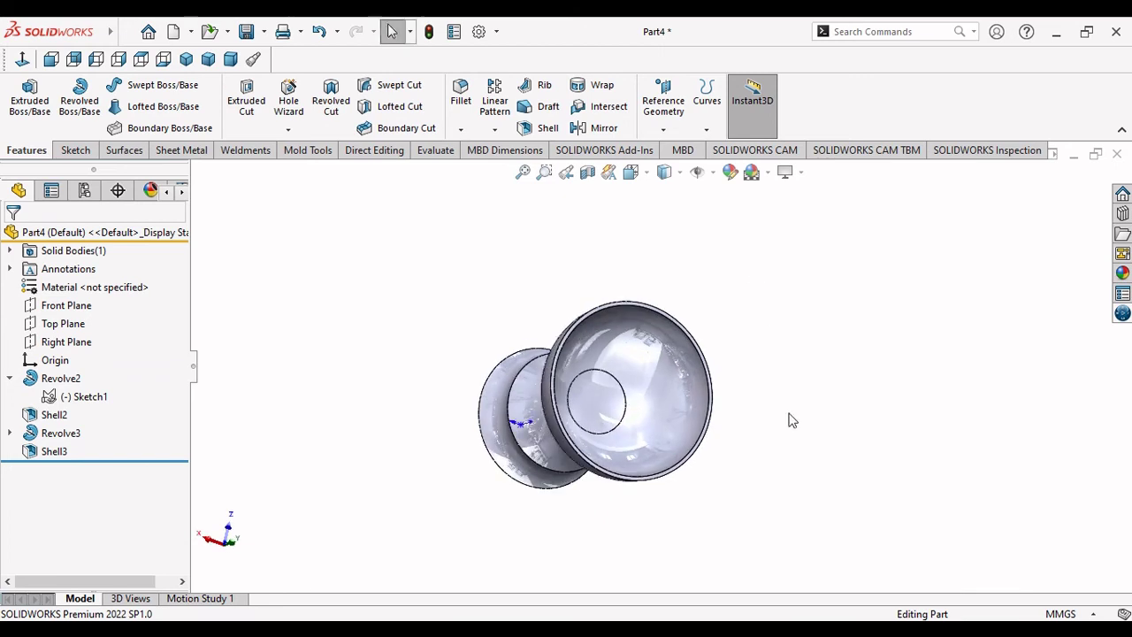
{"action": "mouse_move", "coordinate": [610, 521]}
{"action": "middle_mouse_down"}
{"action": "mouse_move", "coordinate": [521, 253]}
{"action": "mouse_move", "coordinate": [707, 464]}
{"action": "mouse_move", "coordinate": [763, 296]}
{"action": "mouse_move", "coordinate": [731, 336]}
{"action": "mouse_move", "coordinate": [731, 422]}
{"action": "mouse_move", "coordinate": [648, 459]}
{"action": "mouse_move", "coordinate": [738, 399]}
{"action": "mouse_move", "coordinate": [636, 404]}
{"action": "mouse_move", "coordinate": [737, 274]}
{"action": "mouse_move", "coordinate": [752, 292]}
{"action": "middle_mouse_up"}
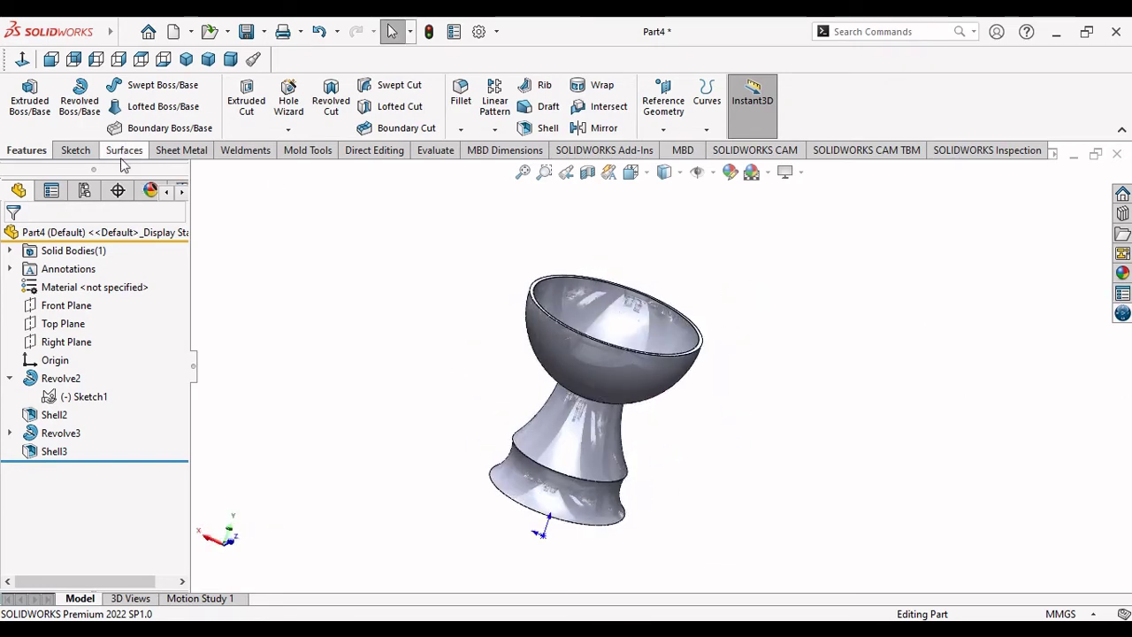
Apply the polished brass appearance from Metal > Brass to the whole Part4 goblet.
{"action": "left_click", "coordinate": [144, 237]}
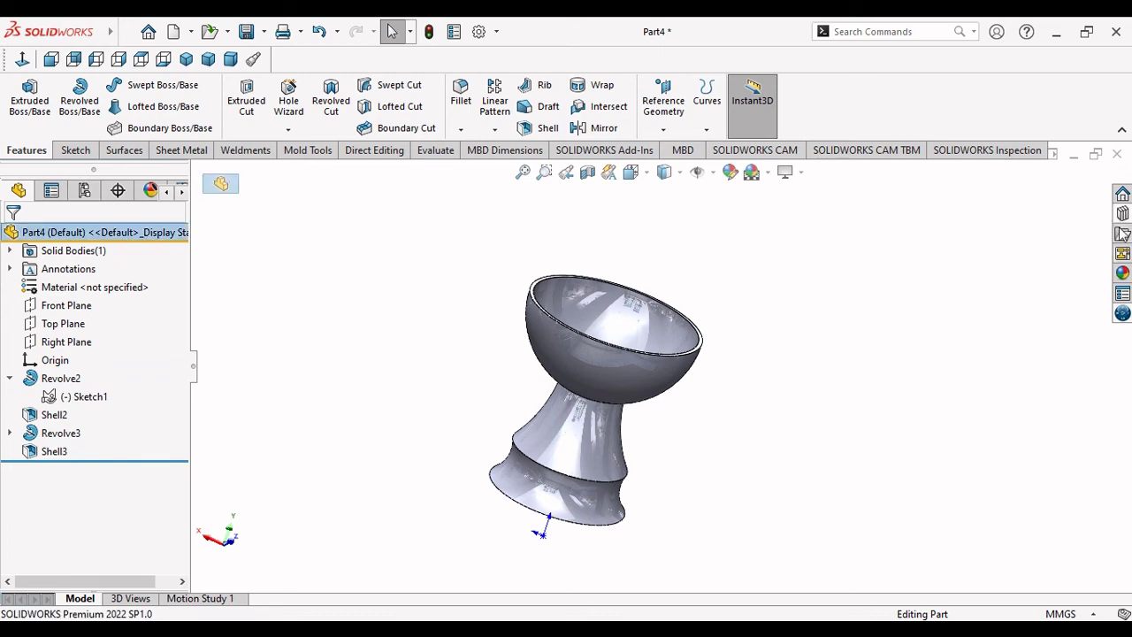
{"action": "left_click", "coordinate": [1121, 273]}
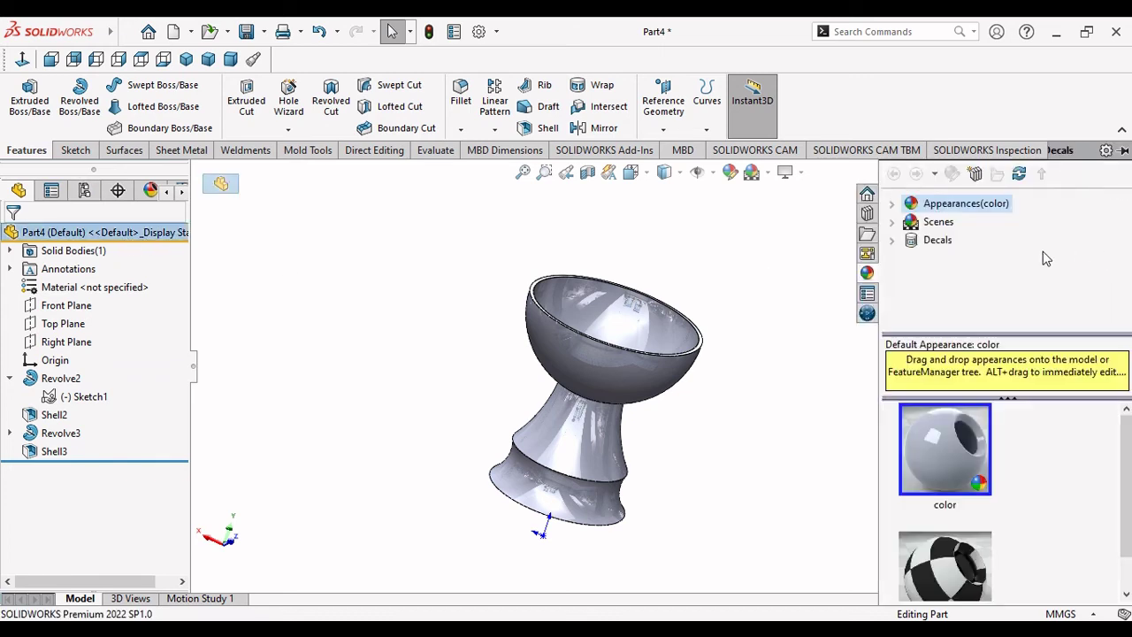
{"action": "double_click", "coordinate": [964, 209]}
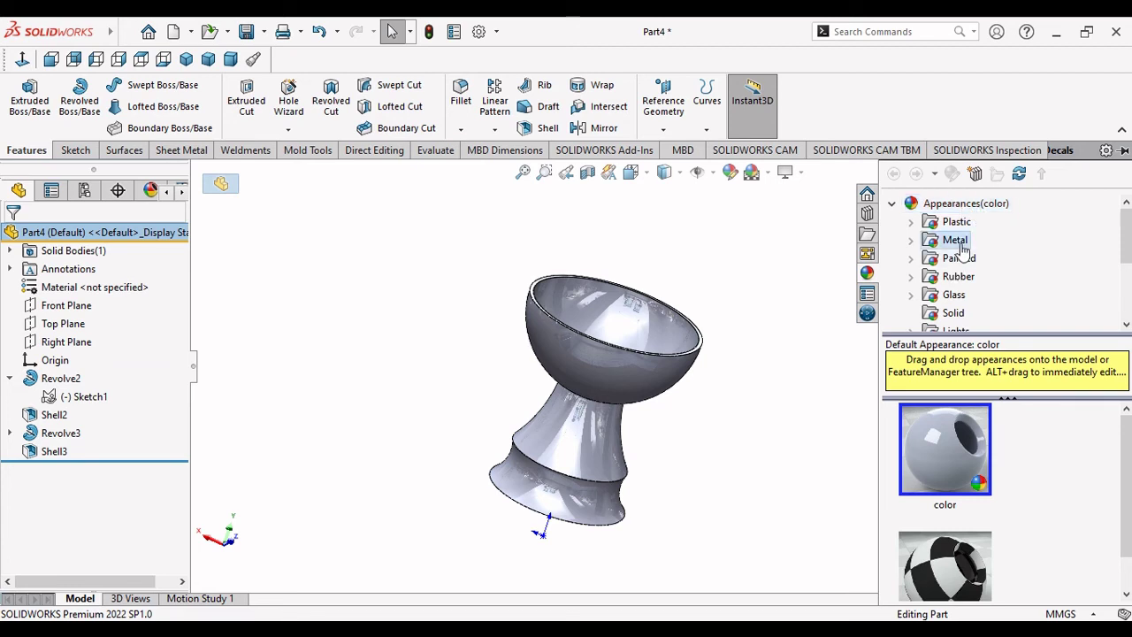
{"action": "double_click", "coordinate": [960, 246]}
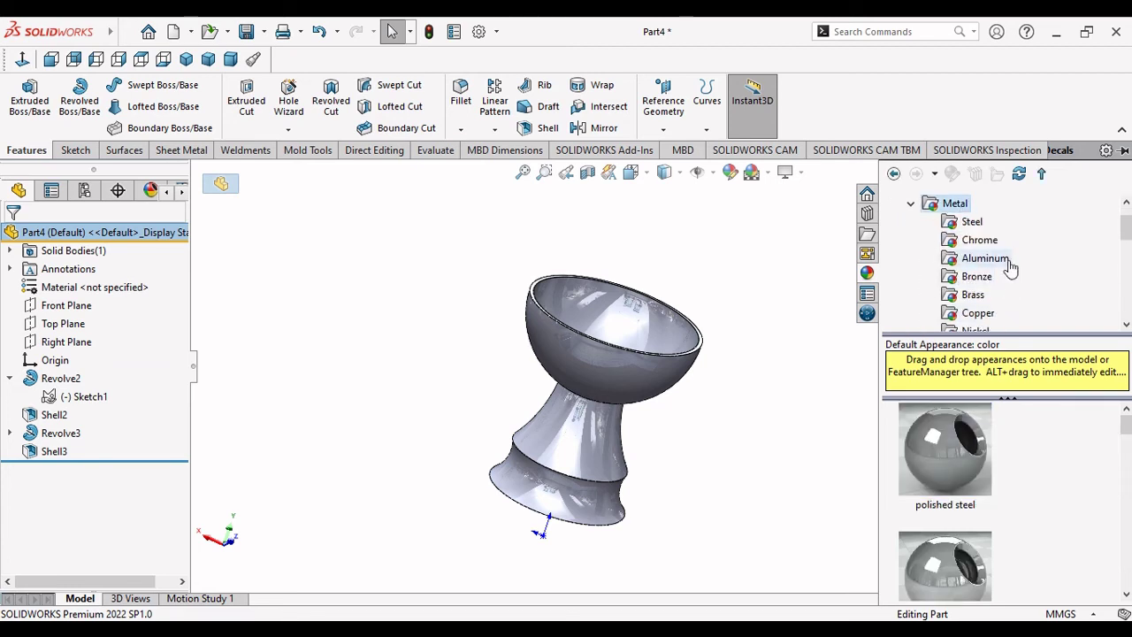
{"action": "scroll", "coordinate": [1010, 267], "scroll_direction": "down", "scroll_amount": 1}
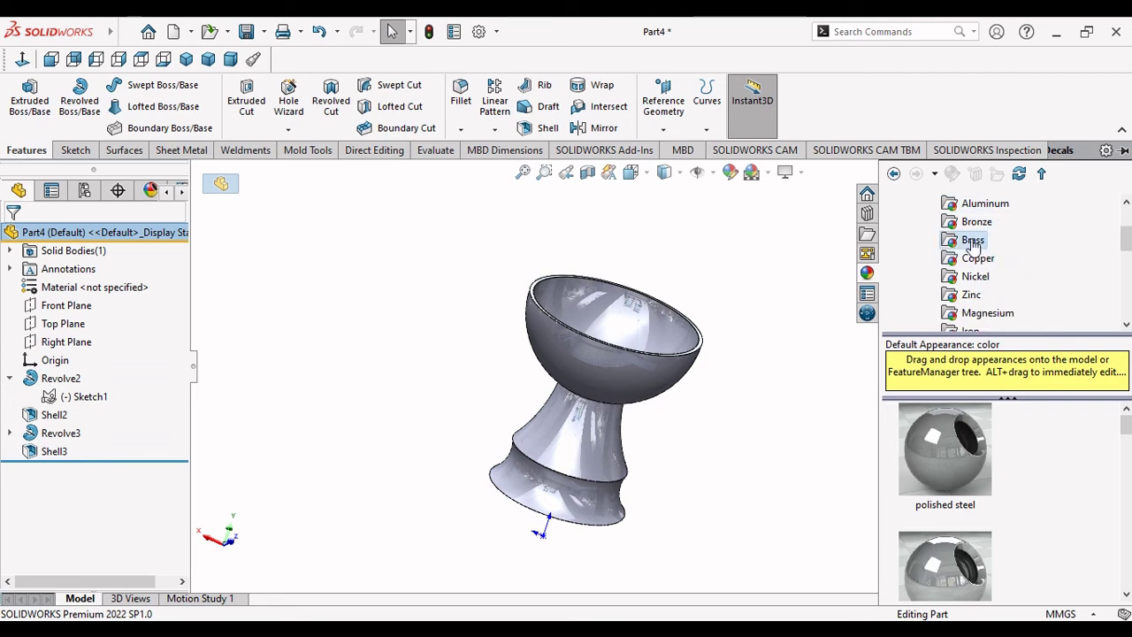
{"action": "left_click", "coordinate": [973, 241]}
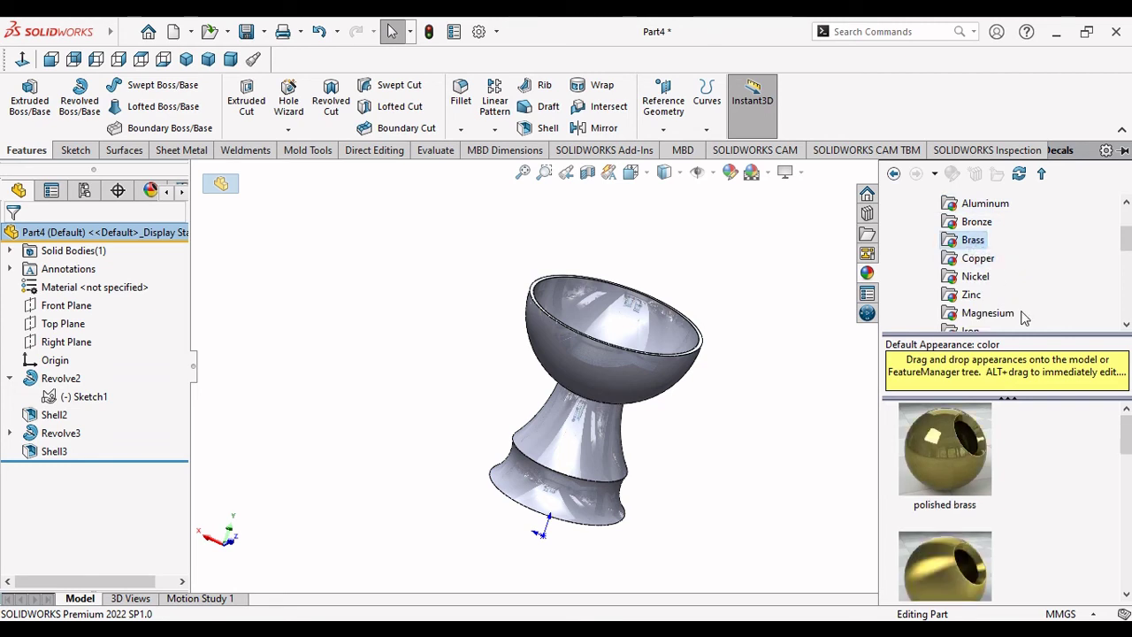
{"action": "left_click", "coordinate": [976, 222]}
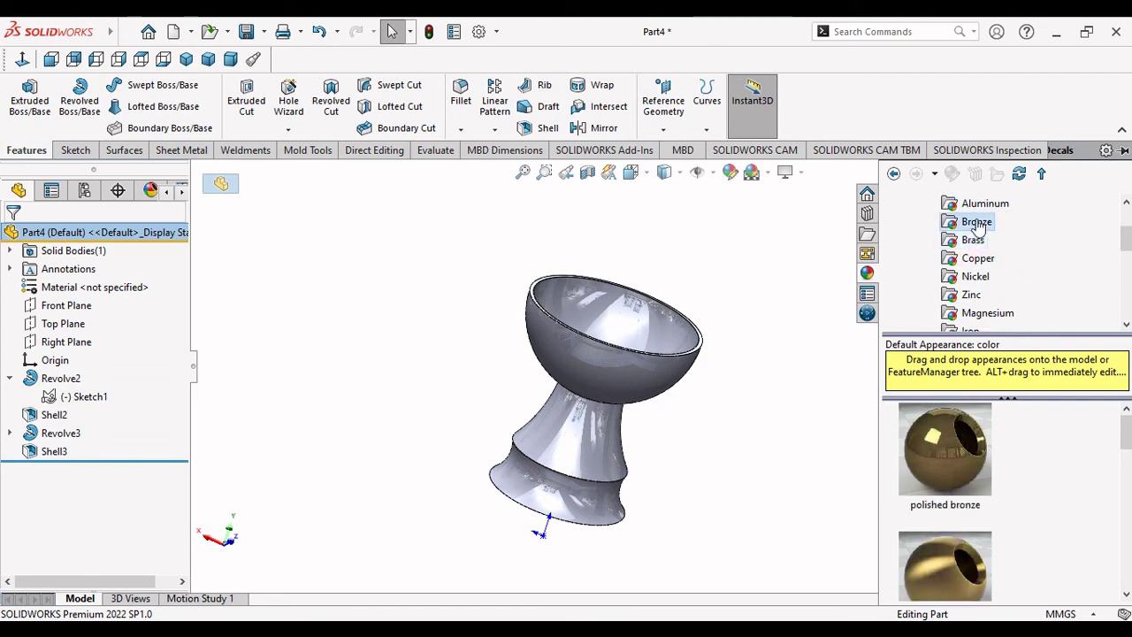
{"action": "left_click", "coordinate": [976, 241]}
{"action": "double_click", "coordinate": [940, 446]}
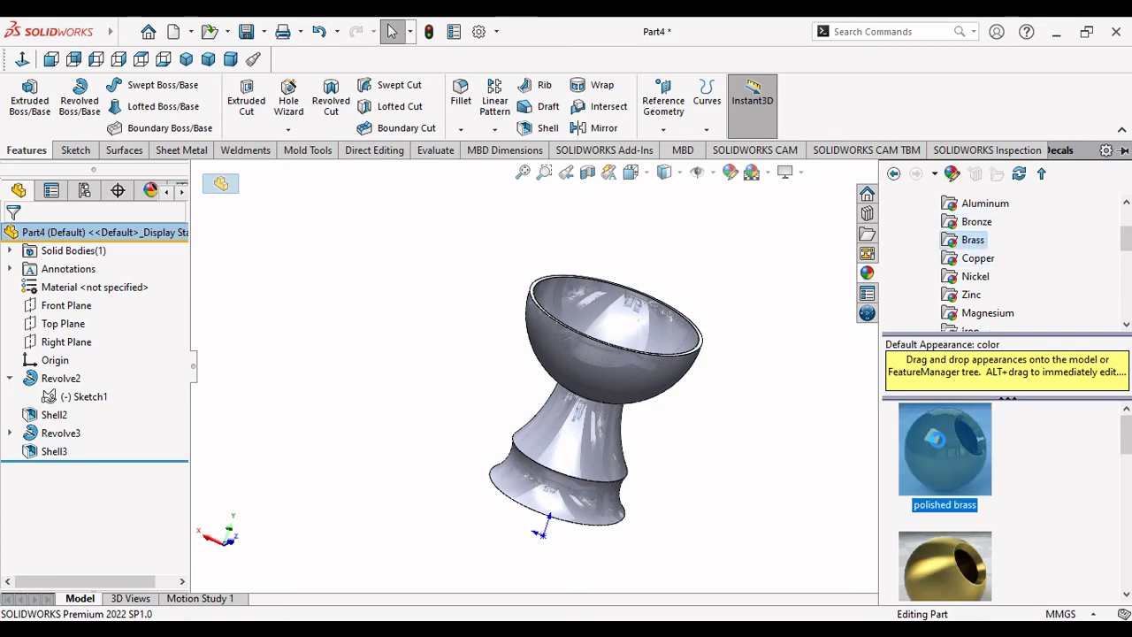
{"action": "mouse_move", "coordinate": [755, 367]}
{"action": "middle_mouse_down"}
{"action": "mouse_move", "coordinate": [551, 296]}
{"action": "mouse_move", "coordinate": [467, 421]}
{"action": "mouse_move", "coordinate": [611, 470]}
{"action": "mouse_move", "coordinate": [731, 379]}
{"action": "mouse_move", "coordinate": [687, 399]}
{"action": "mouse_move", "coordinate": [771, 480]}
{"action": "mouse_move", "coordinate": [821, 363]}
{"action": "mouse_move", "coordinate": [634, 316]}
{"action": "mouse_move", "coordinate": [441, 422]}
{"action": "mouse_move", "coordinate": [546, 248]}
{"action": "mouse_move", "coordinate": [697, 443]}
{"action": "middle_mouse_up"}
Zoom in on the brass goblet and orbit it to look into the bowl.
{"action": "scroll", "coordinate": [610, 475], "scroll_direction": "down", "scroll_amount": 3}
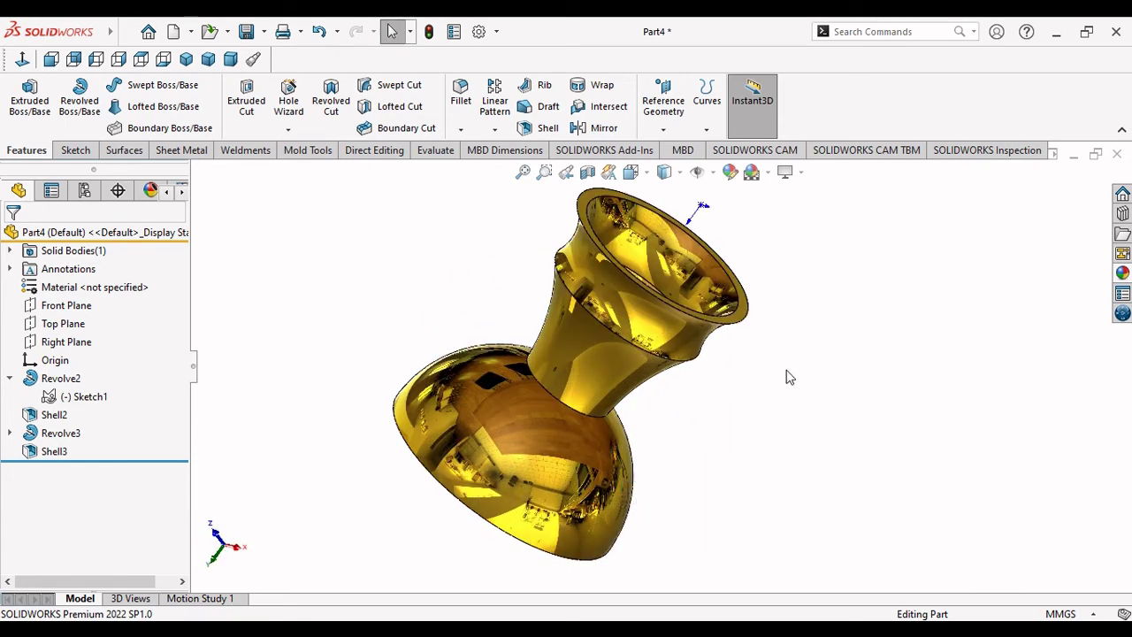
{"action": "scroll", "coordinate": [705, 383], "scroll_direction": "down", "scroll_amount": 2}
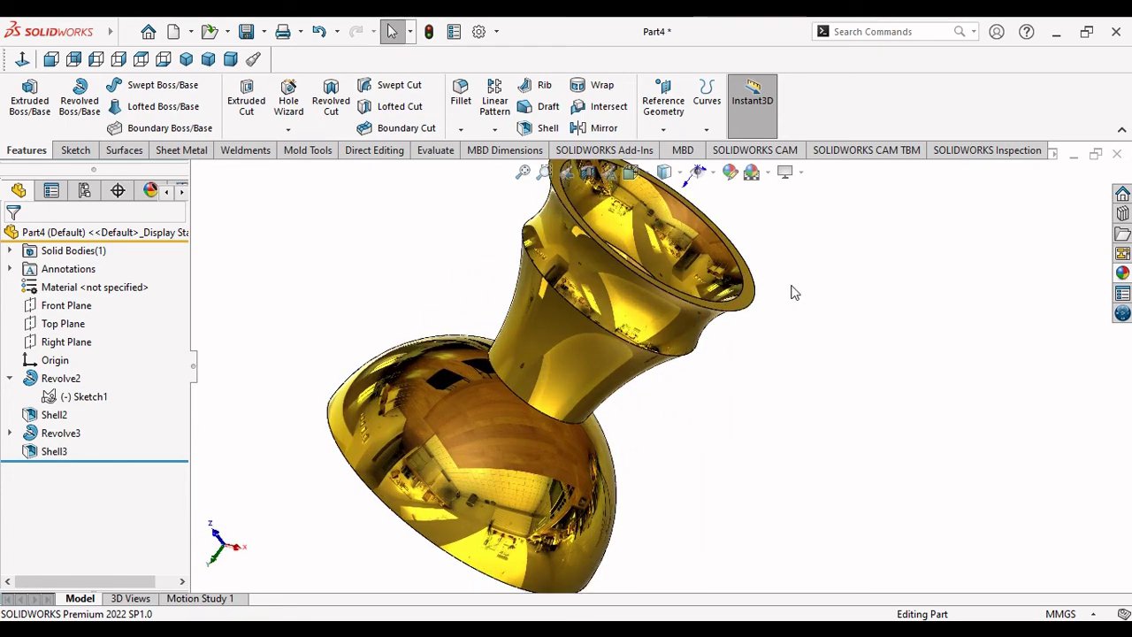
{"action": "mouse_move", "coordinate": [794, 291]}
{"action": "middle_mouse_down"}
{"action": "mouse_move", "coordinate": [844, 387]}
{"action": "mouse_move", "coordinate": [760, 460]}
{"action": "mouse_move", "coordinate": [646, 505]}
{"action": "mouse_move", "coordinate": [525, 383]}
{"action": "mouse_move", "coordinate": [581, 336]}
{"action": "mouse_move", "coordinate": [568, 451]}
{"action": "mouse_move", "coordinate": [601, 503]}
{"action": "mouse_move", "coordinate": [675, 426]}
{"action": "mouse_move", "coordinate": [733, 316]}
{"action": "mouse_move", "coordinate": [876, 386]}
{"action": "mouse_move", "coordinate": [753, 478]}
{"action": "mouse_move", "coordinate": [580, 451]}
{"action": "mouse_move", "coordinate": [849, 354]}
{"action": "mouse_move", "coordinate": [821, 218]}
{"action": "mouse_move", "coordinate": [796, 186]}
{"action": "mouse_move", "coordinate": [757, 155]}
{"action": "mouse_move", "coordinate": [822, 308]}
{"action": "mouse_move", "coordinate": [649, 536]}
{"action": "mouse_move", "coordinate": [781, 447]}
{"action": "mouse_move", "coordinate": [823, 311]}
{"action": "mouse_move", "coordinate": [956, 328]}
{"action": "mouse_move", "coordinate": [928, 460]}
{"action": "mouse_move", "coordinate": [766, 458]}
{"action": "mouse_move", "coordinate": [925, 314]}
{"action": "mouse_move", "coordinate": [800, 503]}
{"action": "mouse_move", "coordinate": [723, 327]}
{"action": "mouse_move", "coordinate": [648, 434]}
{"action": "mouse_move", "coordinate": [748, 512]}
{"action": "mouse_move", "coordinate": [806, 457]}
{"action": "mouse_move", "coordinate": [808, 318]}
{"action": "mouse_move", "coordinate": [712, 272]}
{"action": "mouse_move", "coordinate": [694, 304]}
{"action": "middle_mouse_up"}
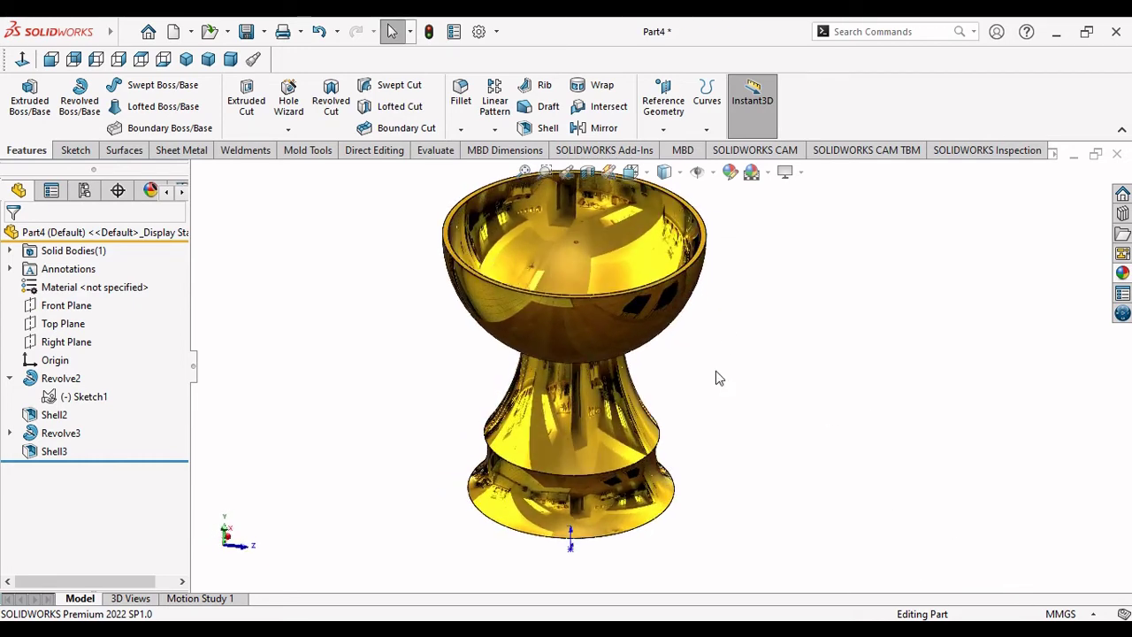
Cycle the goblet through Isometric, Front, Back, Left, Right, Top and Bottom views.
{"action": "left_click", "coordinate": [186, 59]}
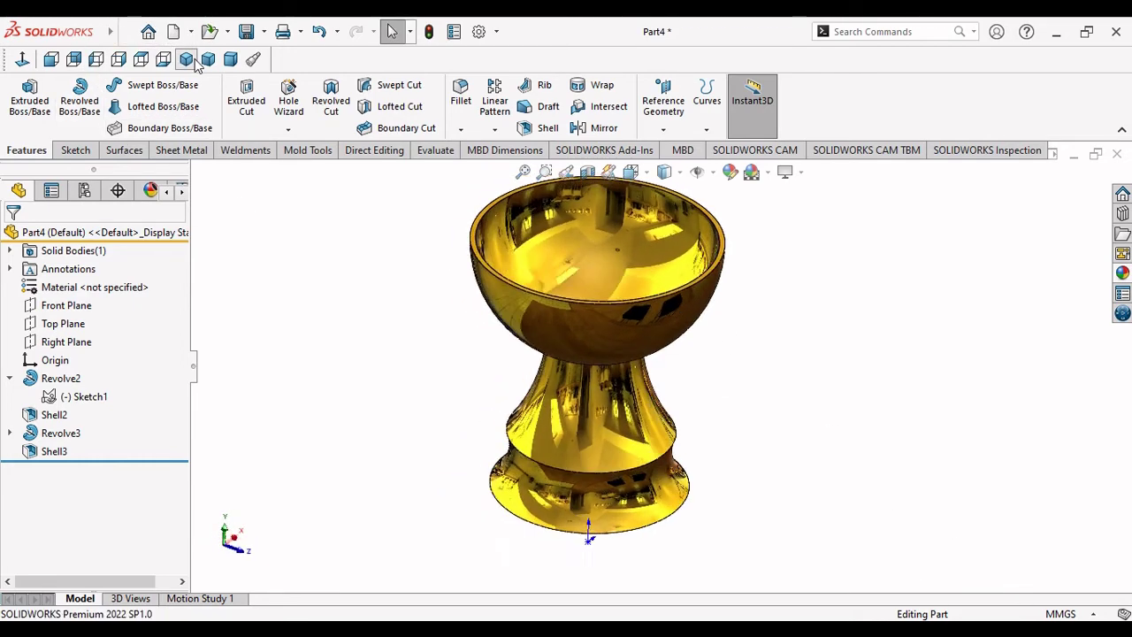
{"action": "scroll", "coordinate": [459, 283], "scroll_direction": "down", "scroll_amount": 1}
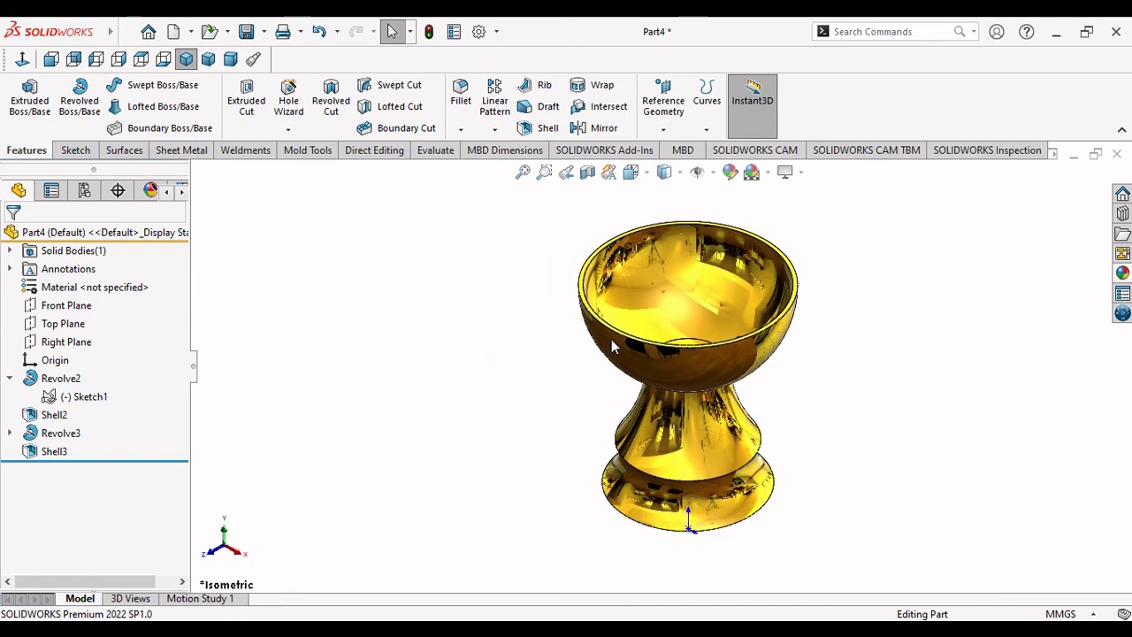
{"action": "scroll", "coordinate": [446, 230], "scroll_direction": "down", "scroll_amount": 1}
{"action": "left_click", "coordinate": [50, 60]}
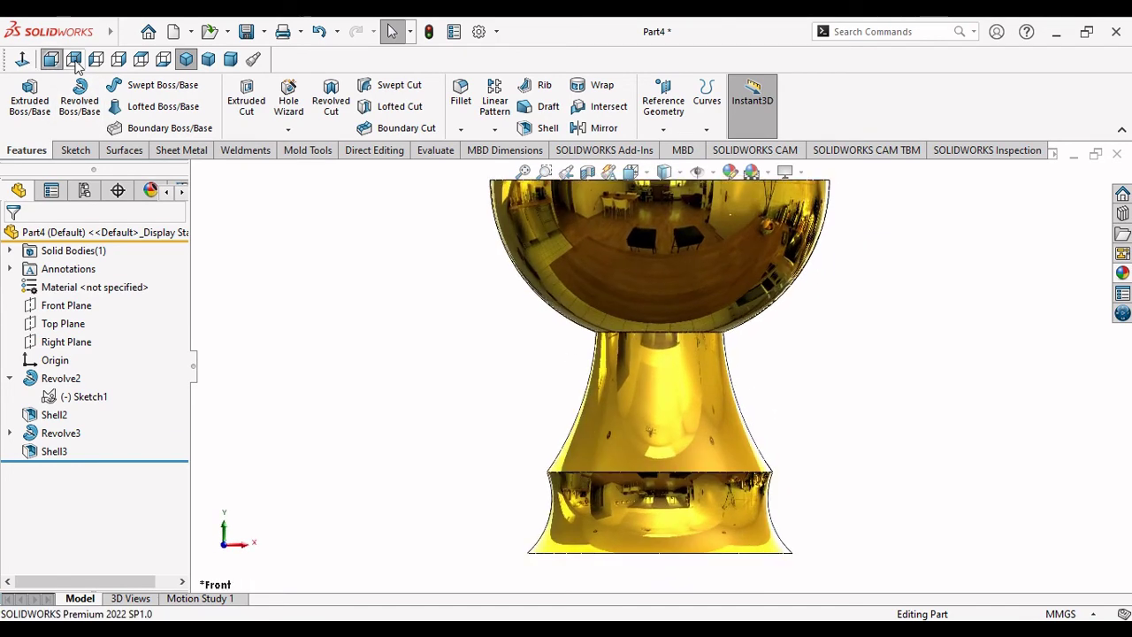
{"action": "left_click", "coordinate": [75, 62]}
{"action": "left_click", "coordinate": [95, 60]}
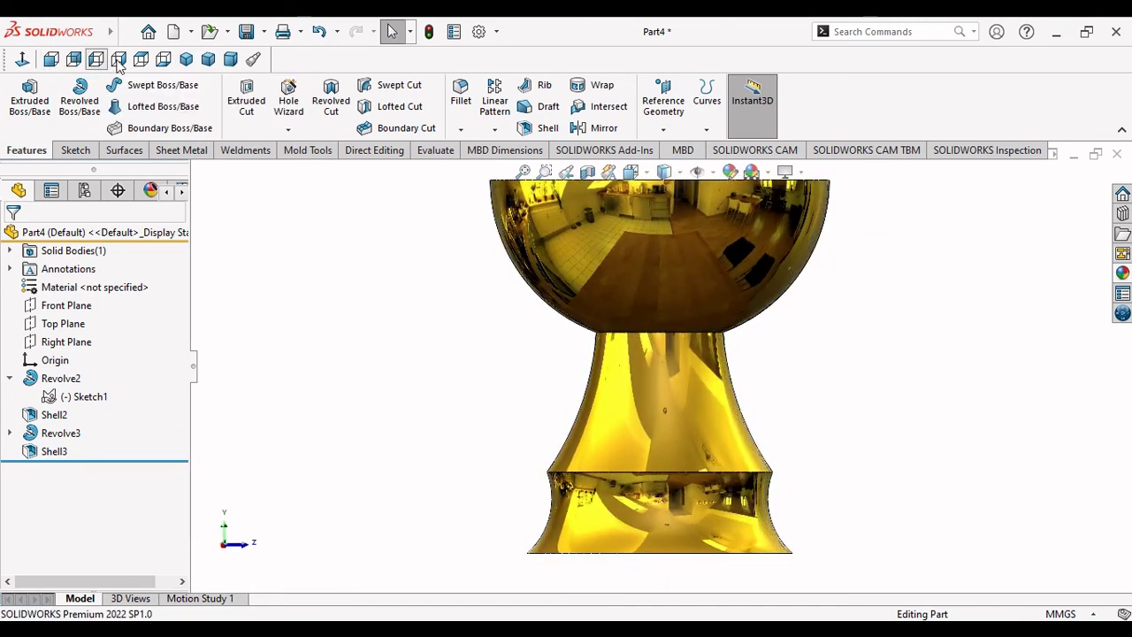
{"action": "left_click", "coordinate": [118, 59]}
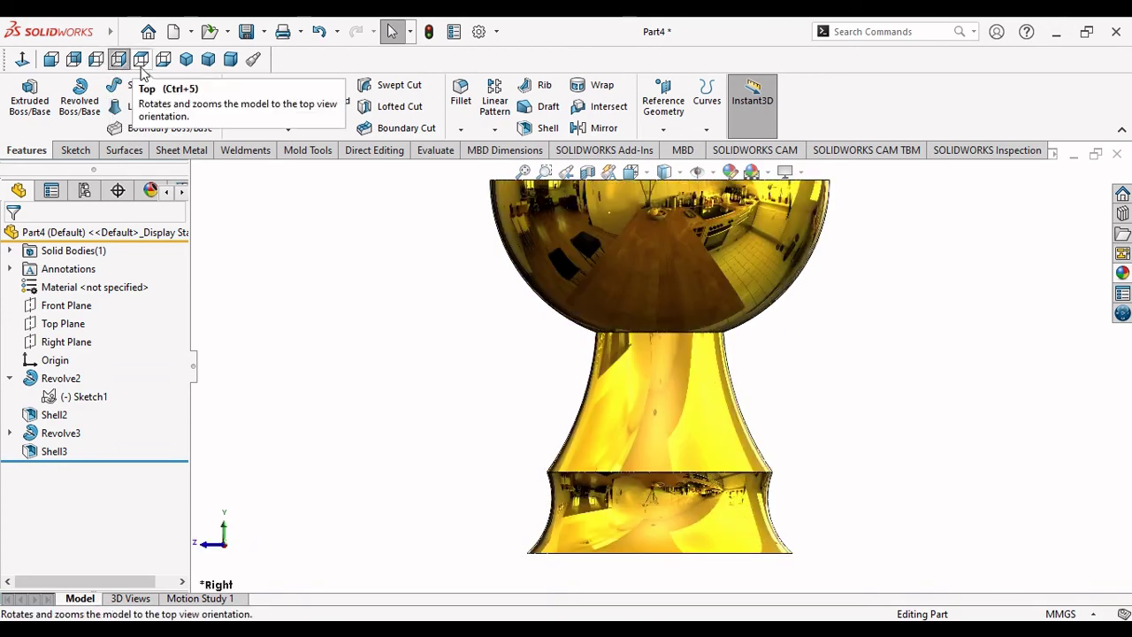
{"action": "left_click", "coordinate": [140, 62]}
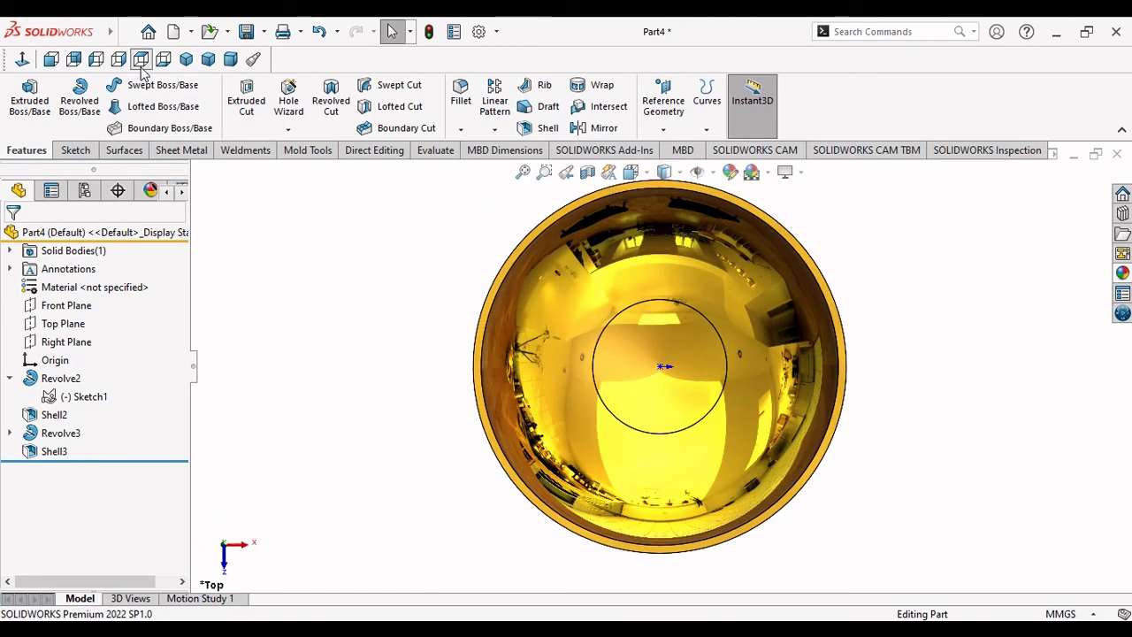
{"action": "left_click", "coordinate": [157, 67]}
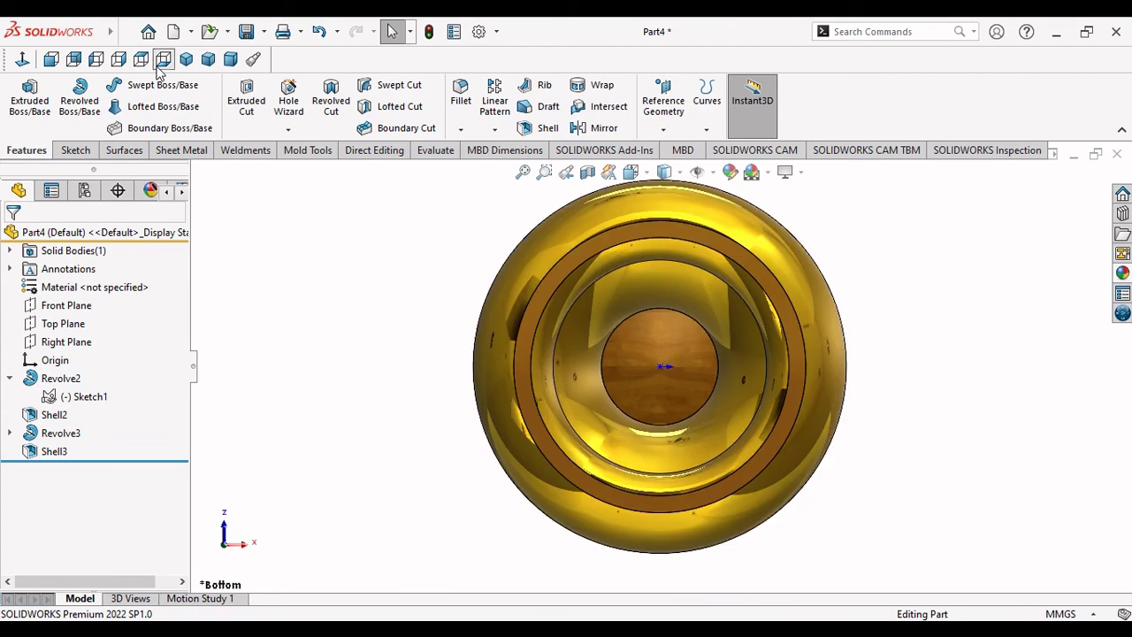
Step through Isometric, Trimetric, Back and Front views, ending on the Right side view.
{"action": "left_click", "coordinate": [185, 59]}
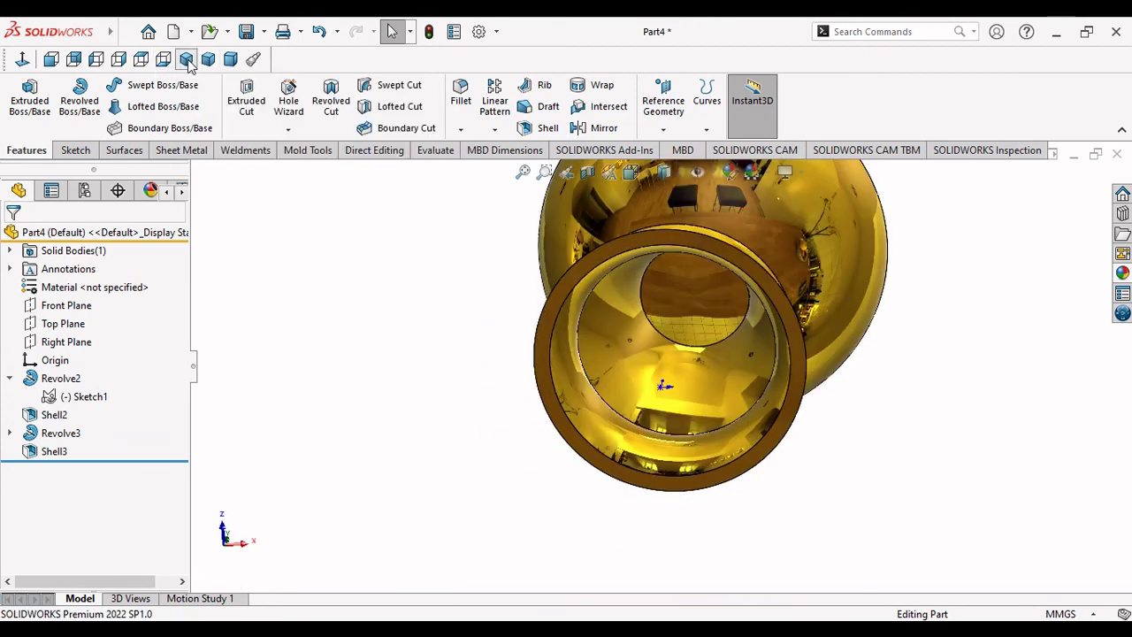
{"action": "left_click", "coordinate": [207, 60]}
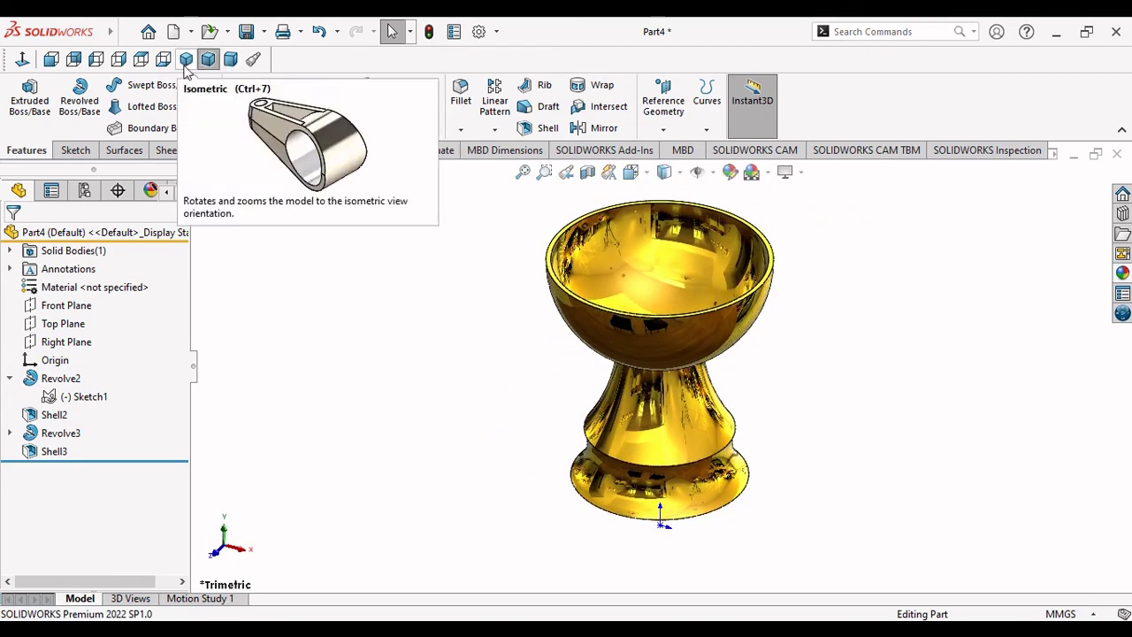
{"action": "left_click", "coordinate": [74, 60]}
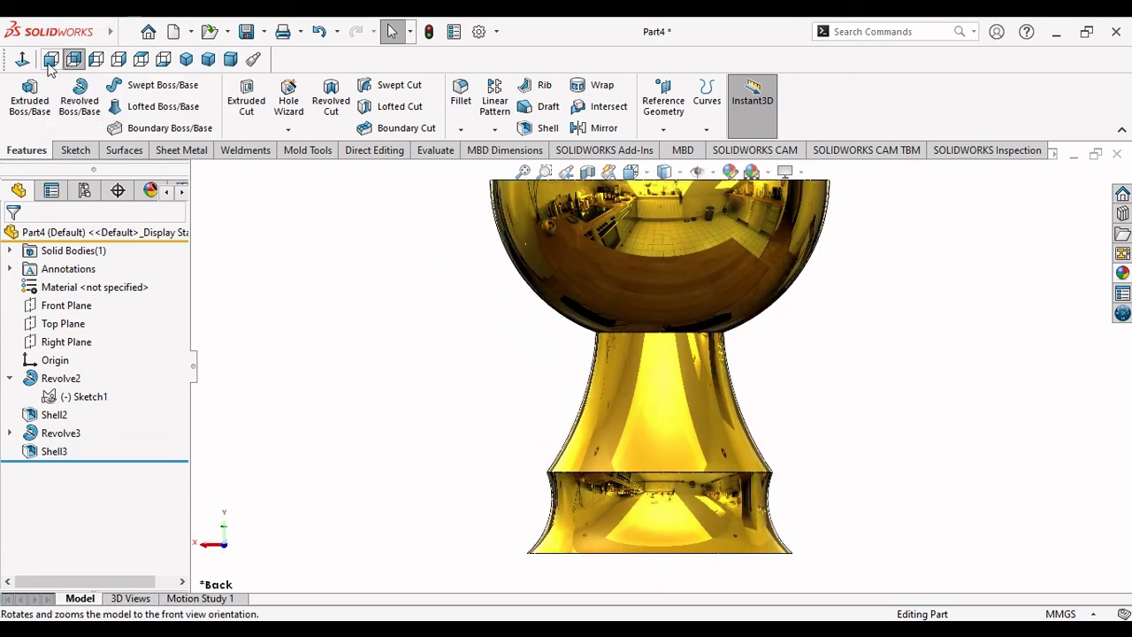
{"action": "left_click", "coordinate": [51, 59]}
{"action": "left_click", "coordinate": [118, 59]}
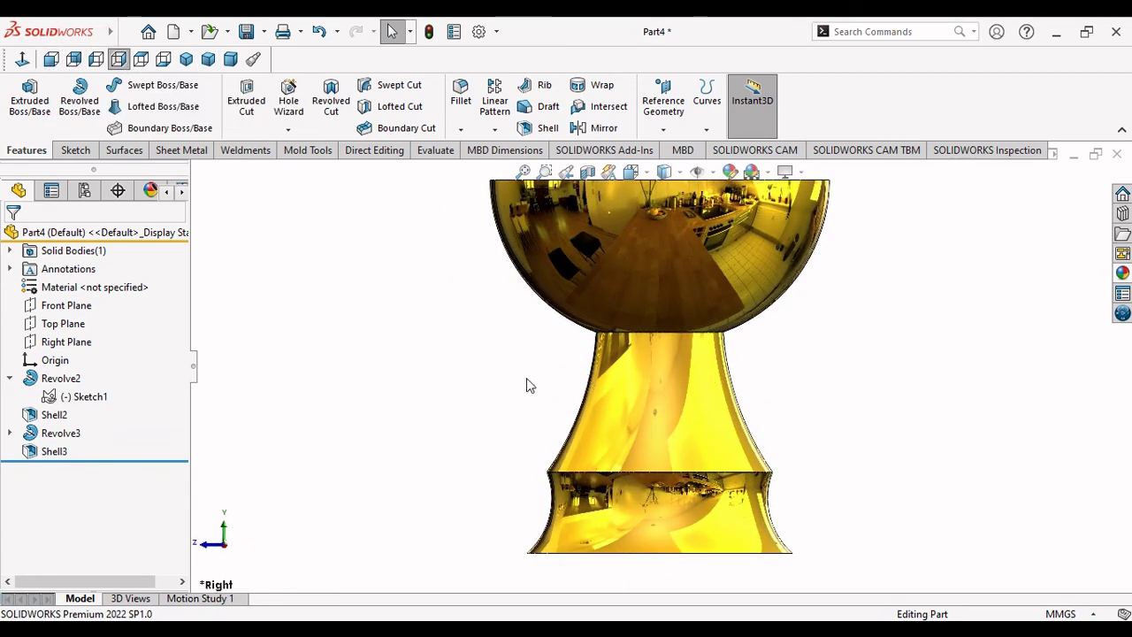
{"action": "scroll", "coordinate": [645, 396], "scroll_direction": "up", "scroll_amount": 5}
{"action": "scroll", "coordinate": [645, 397], "scroll_direction": "down", "scroll_amount": 3}
Orbit the brass goblet to tilted angles, briefly checking the Hide/Show Items options.
{"action": "mouse_move", "coordinate": [670, 413]}
{"action": "middle_mouse_down"}
{"action": "mouse_move", "coordinate": [847, 309]}
{"action": "mouse_move", "coordinate": [773, 467]}
{"action": "mouse_move", "coordinate": [663, 480]}
{"action": "mouse_move", "coordinate": [857, 430]}
{"action": "middle_mouse_up"}
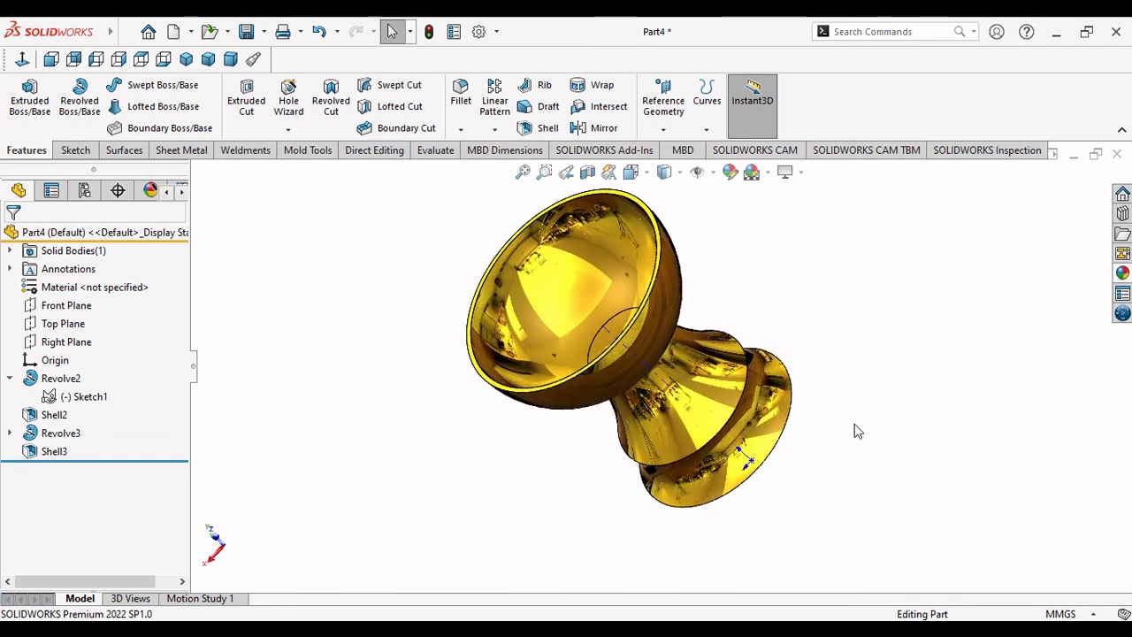
{"action": "left_click", "coordinate": [715, 173]}
{"action": "mouse_move", "coordinate": [845, 385]}
{"action": "middle_mouse_down"}
{"action": "mouse_move", "coordinate": [465, 357]}
{"action": "mouse_move", "coordinate": [463, 395]}
{"action": "mouse_move", "coordinate": [488, 398]}
{"action": "middle_mouse_up"}
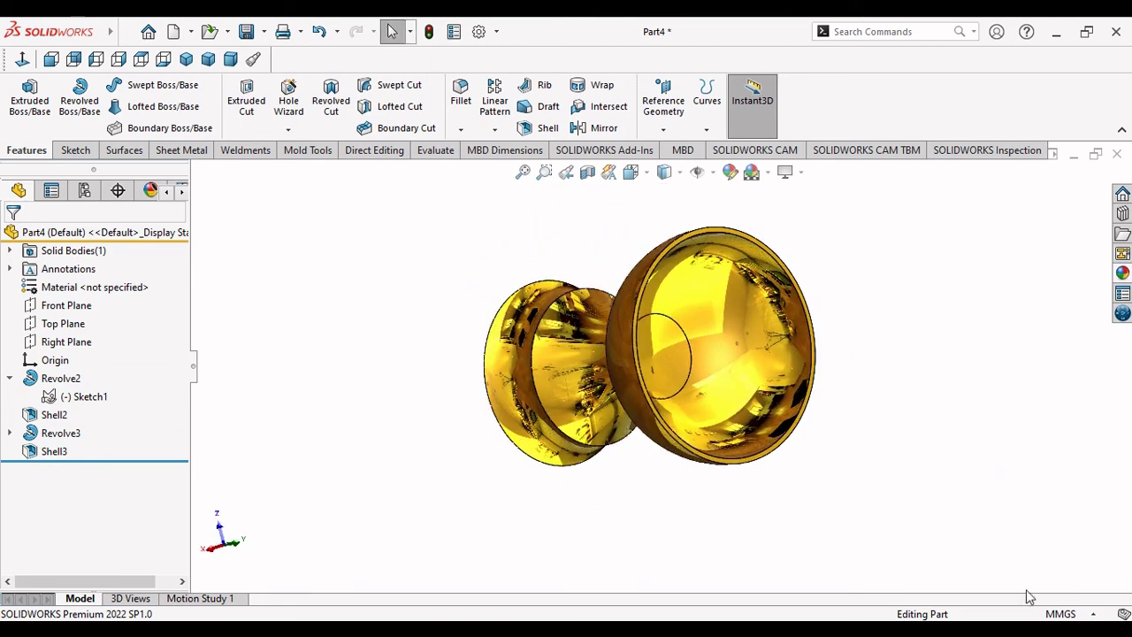